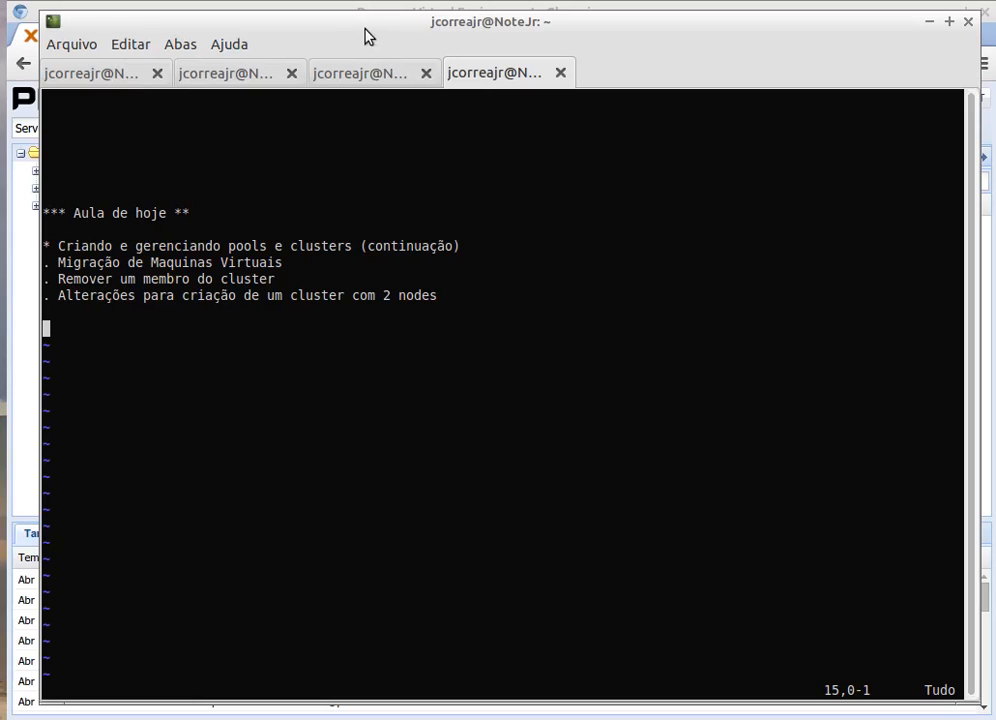
Step: Move the LXTerminal window aside and bring the Proxmox web console in Chromium to the front
mouse_move(357, 24)
left_mouse_down()
mouse_move(333, 20)
mouse_move(350, 20)
left_mouse_up()
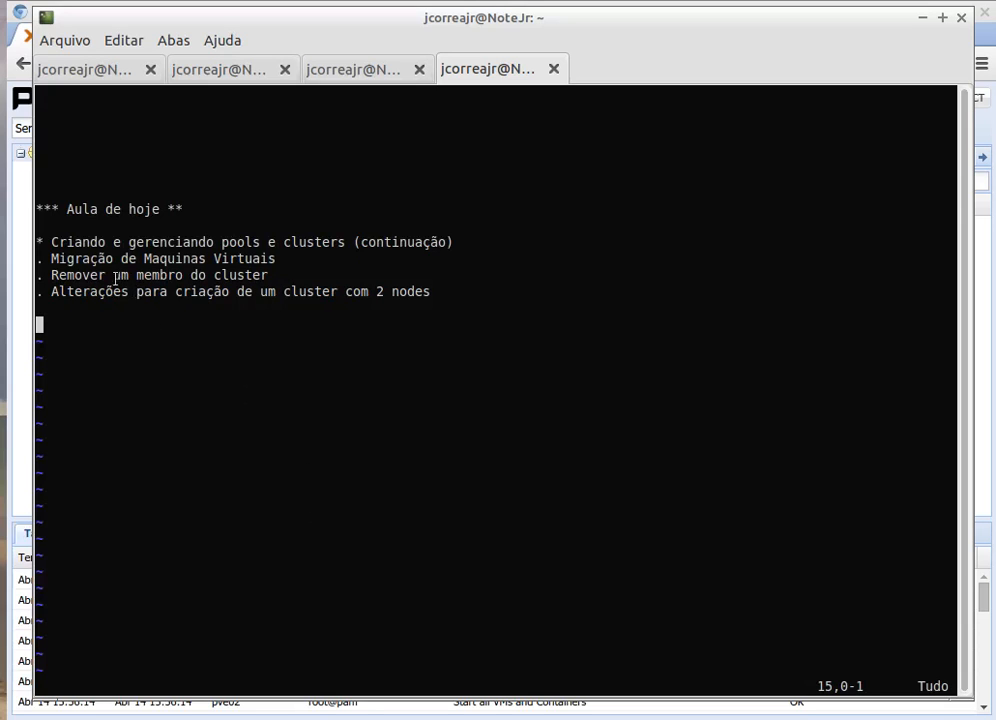
left_click_drag(309, 20, 309, 36)
left_click(308, 12)
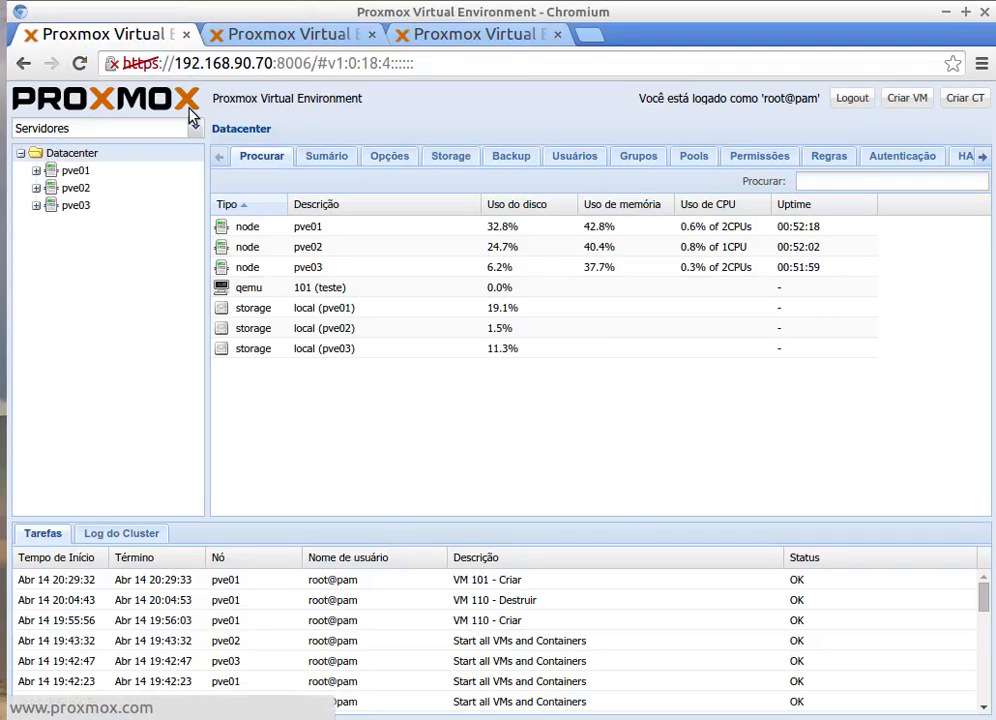
Step: Check the Proxmox tabs for 192.168.90.71 and 192.168.90.72, then return to 192.168.90.70
left_click(272, 36)
left_click(437, 36)
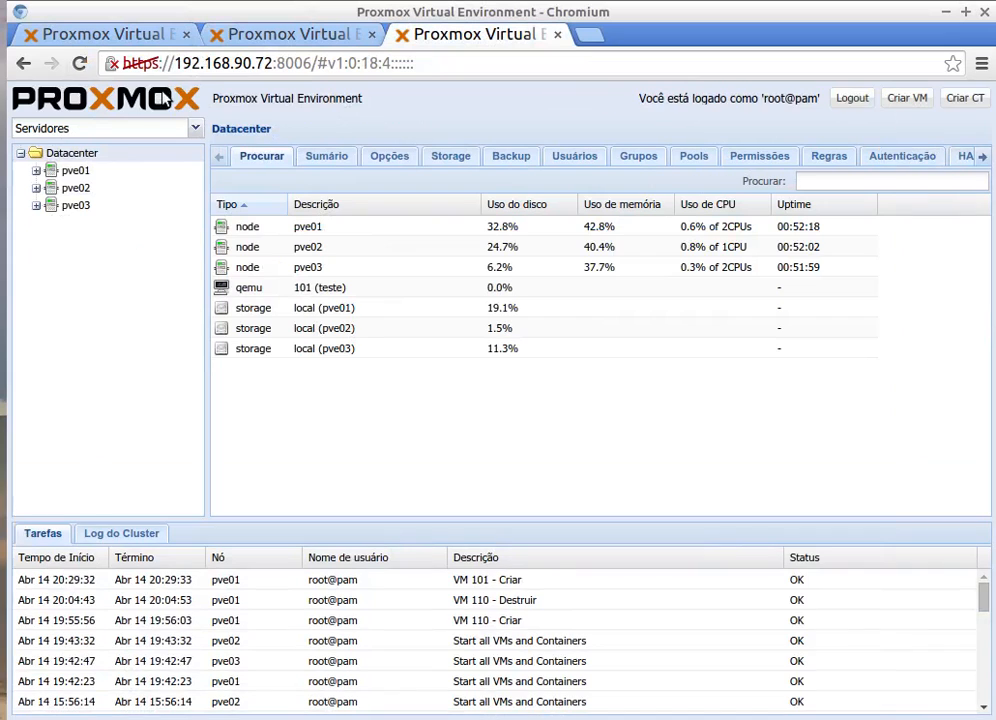
left_click(273, 40)
left_click(115, 37)
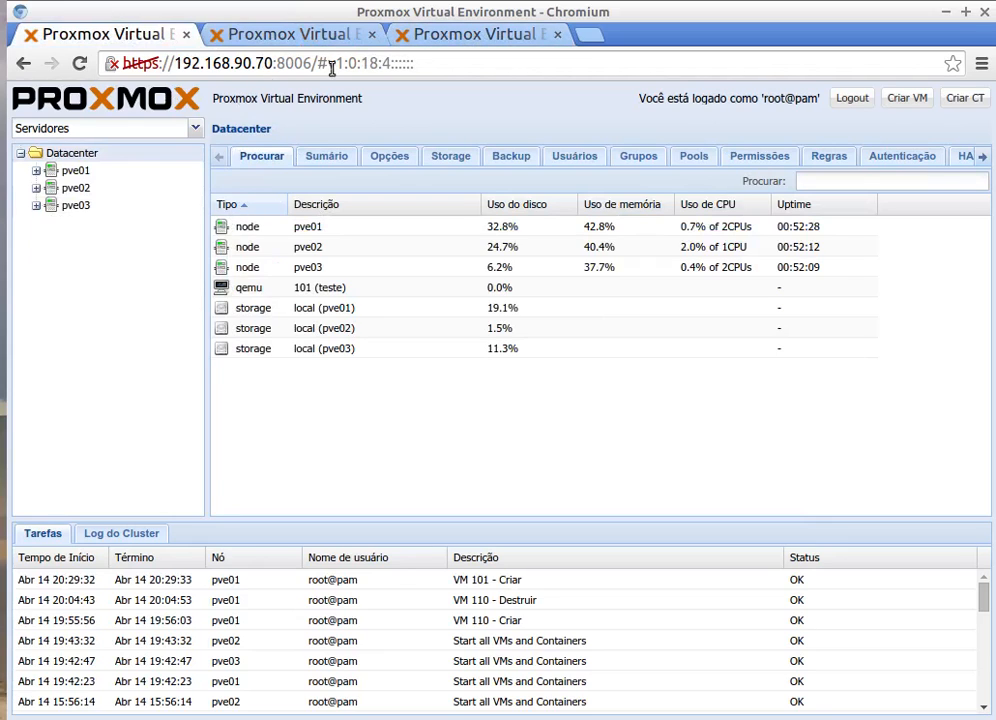
Step: Expand pve01, pve02 and pve03 to list VM 101 (teste) and local storage, then switch to the terminal
left_click(36, 171)
left_click(36, 223)
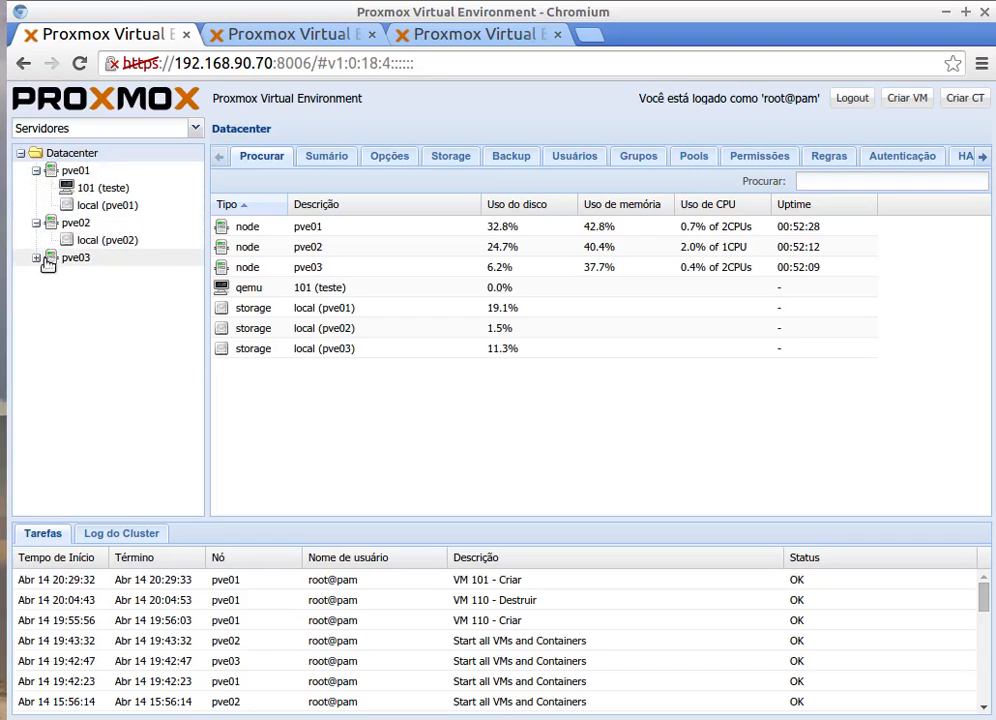
left_click(36, 258)
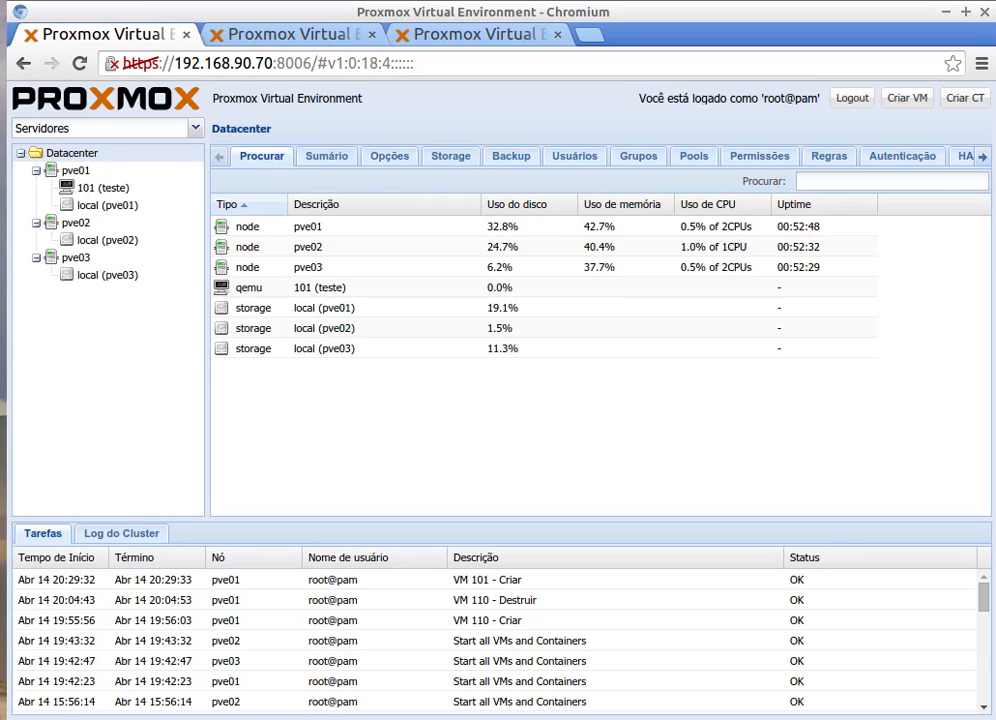
key("alt+Tab")
Step: Review the pve02 session's pvecm status output for cluster curso, then return to Chromium
left_click(218, 87)
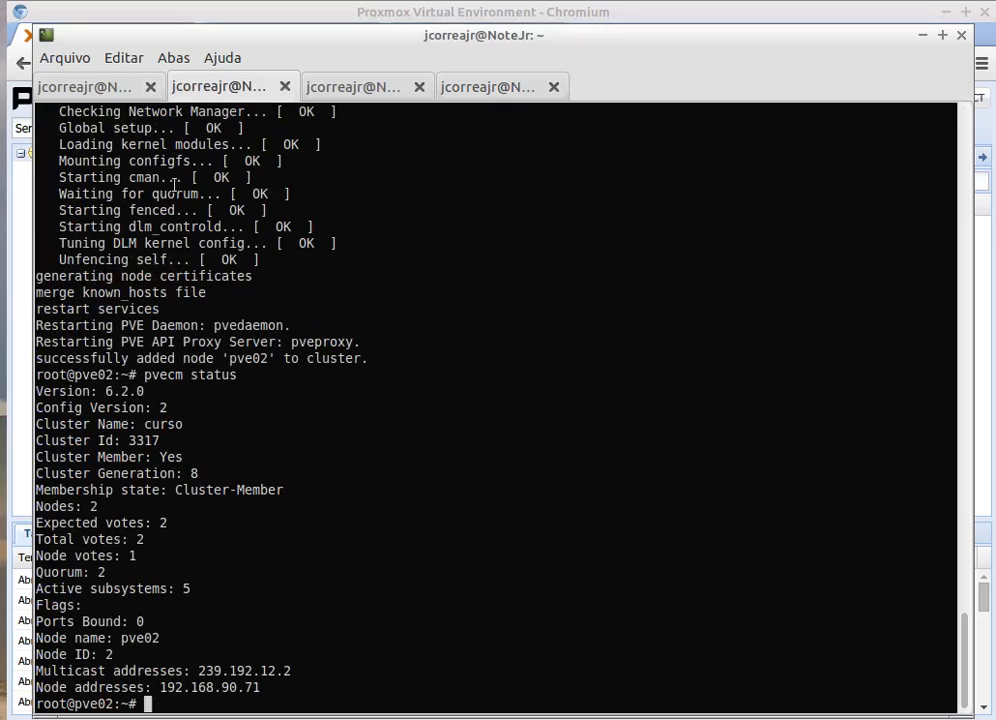
key("Up")
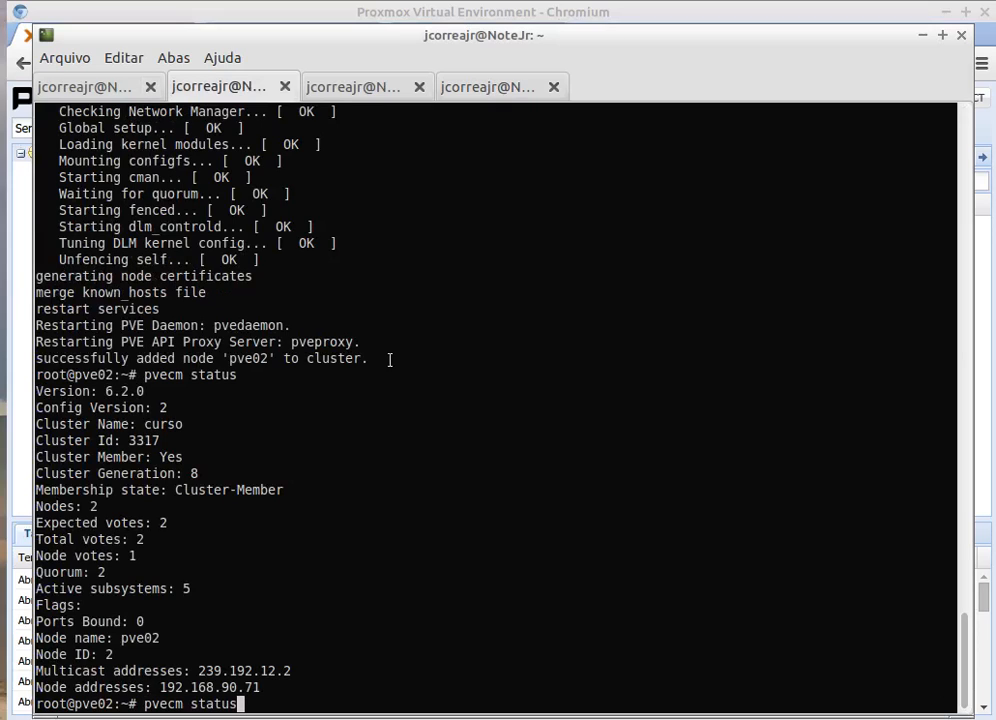
key("Down")
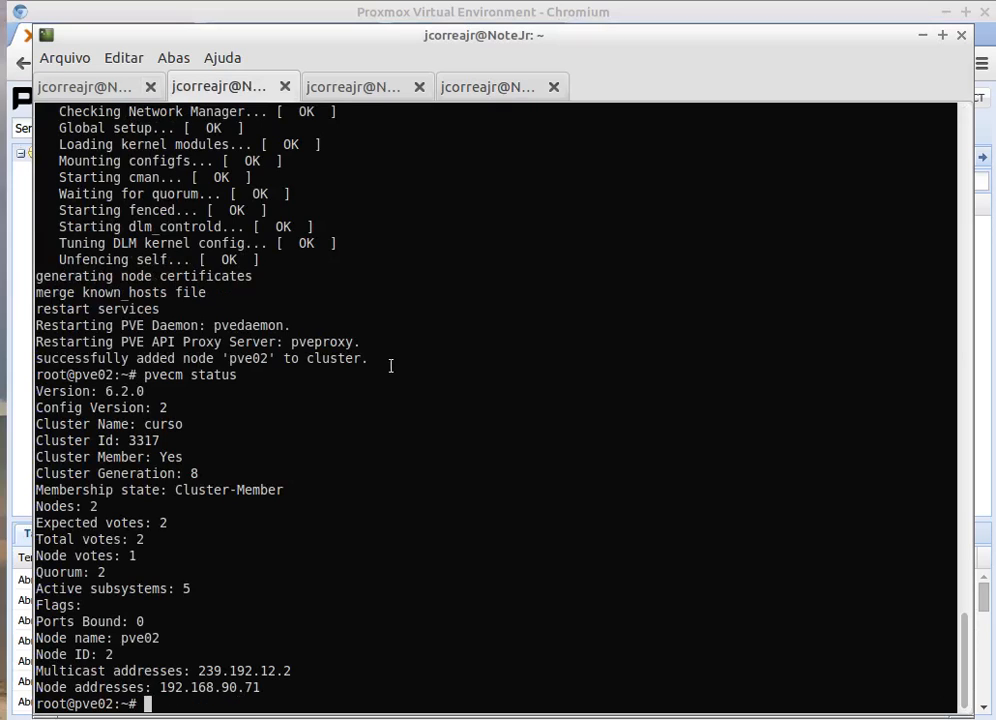
left_click(238, 8)
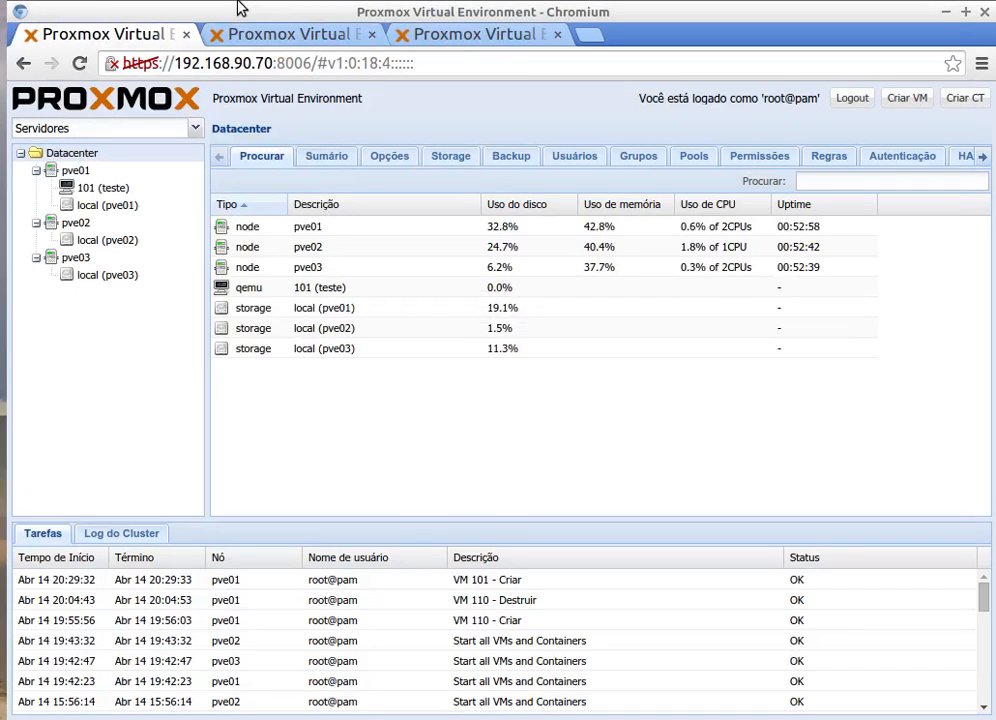
Step: Remove VM 101 (teste) from pve01, confirming the permanent deletion
left_click(93, 190)
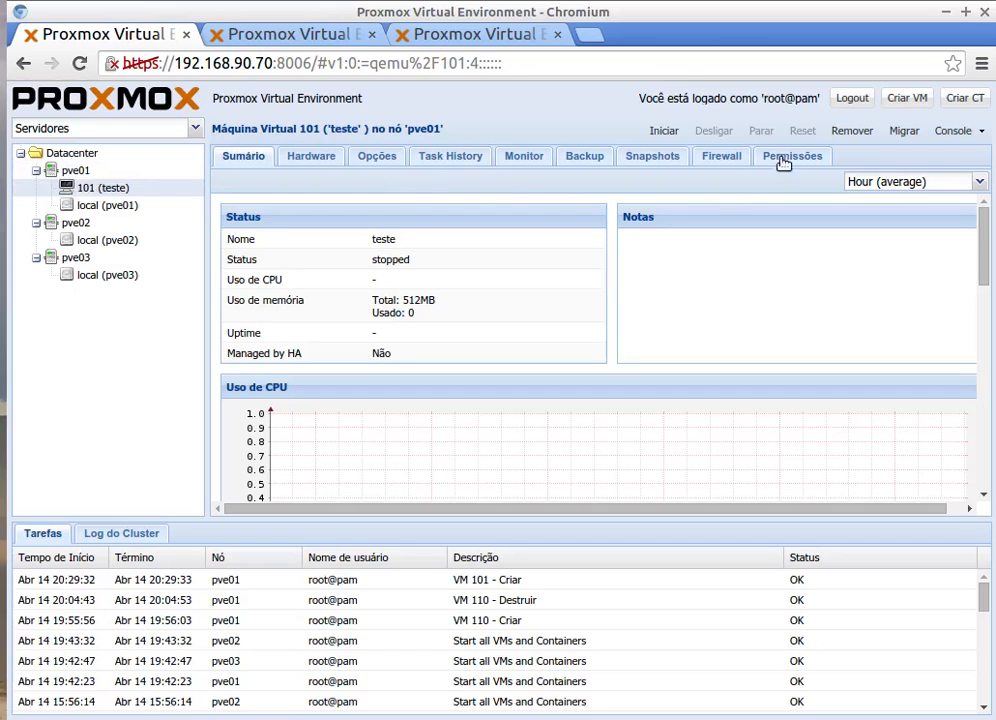
left_click(852, 131)
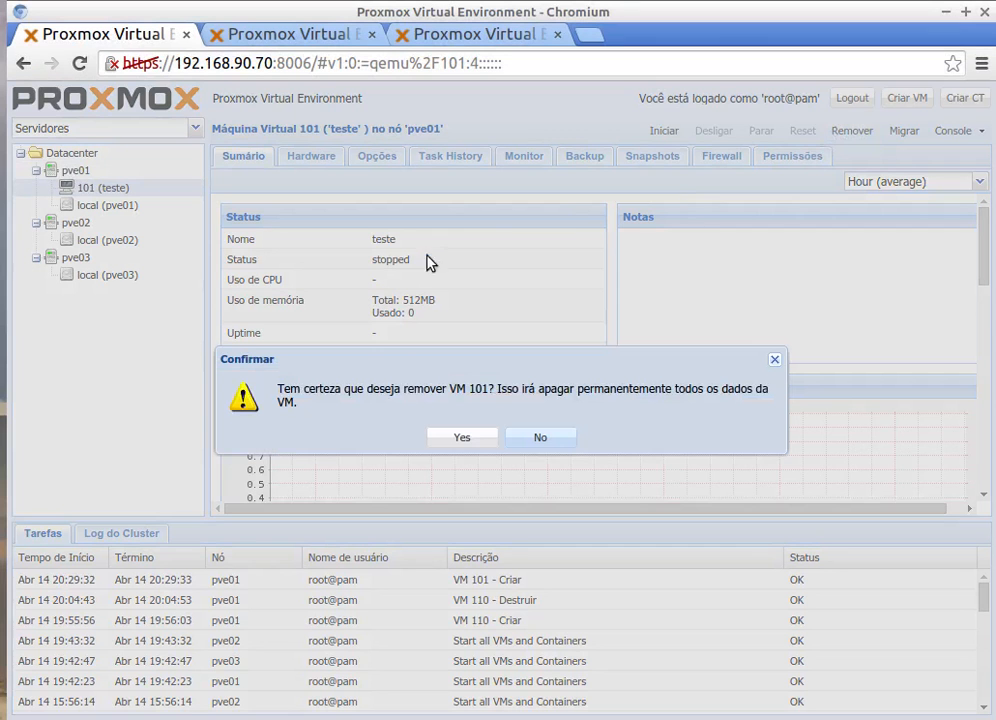
left_click(459, 438)
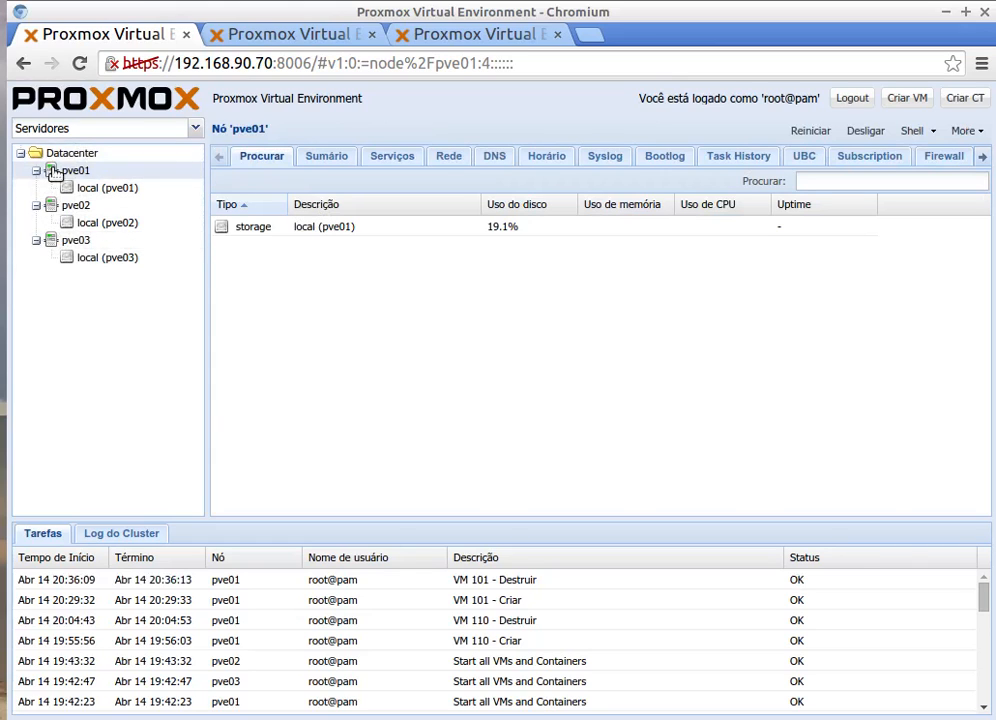
left_click(195, 129)
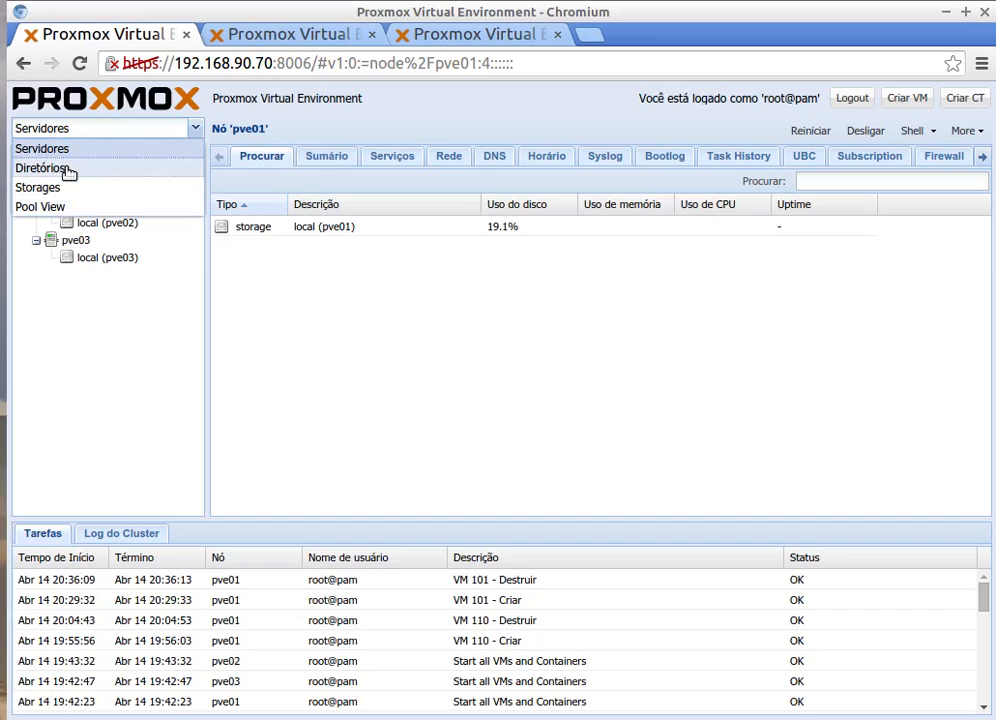
left_click(67, 205)
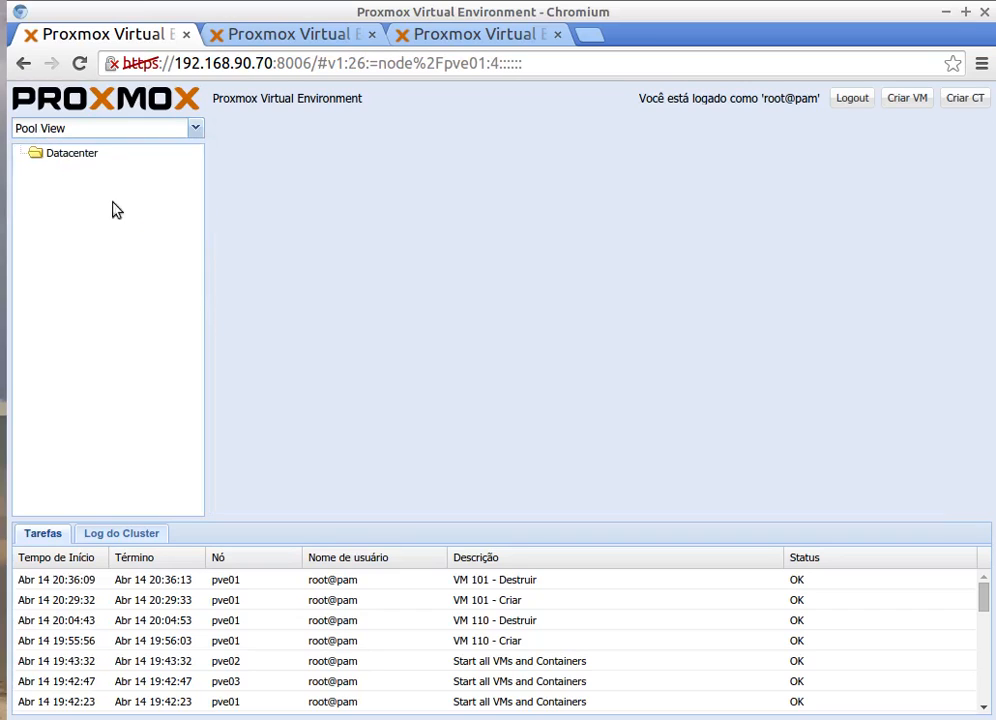
left_click(195, 128)
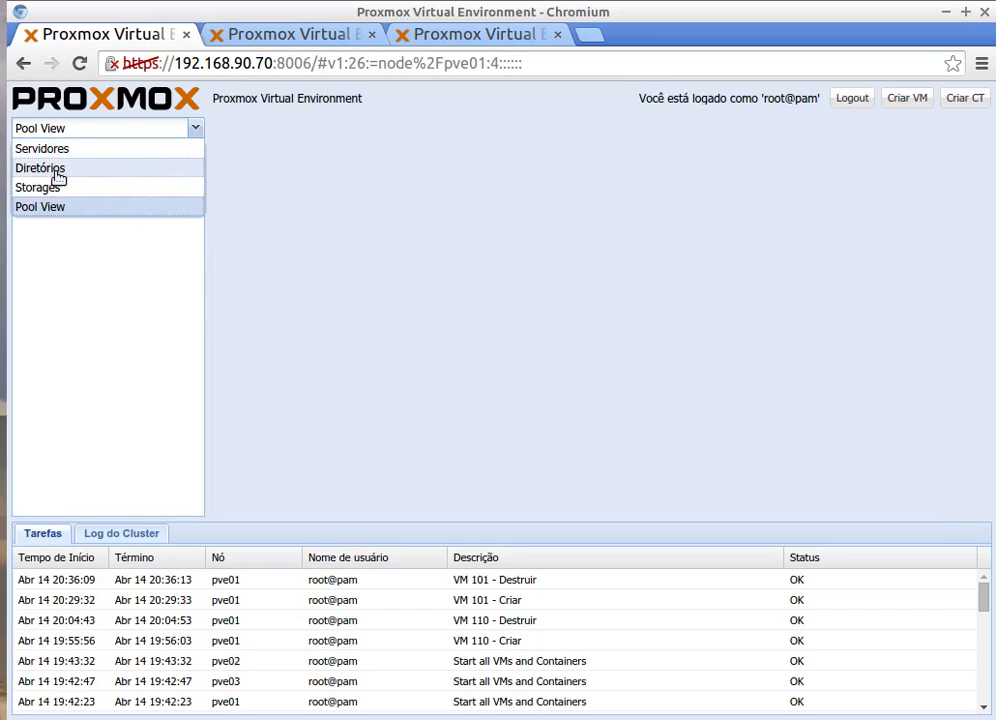
left_click(186, 168)
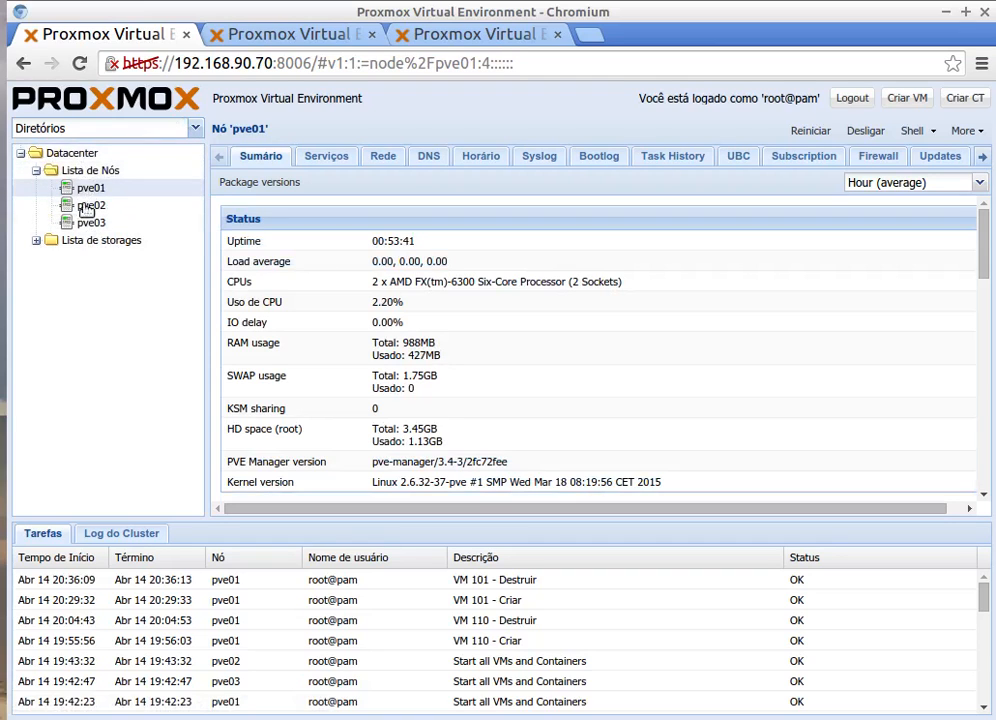
left_click(140, 128)
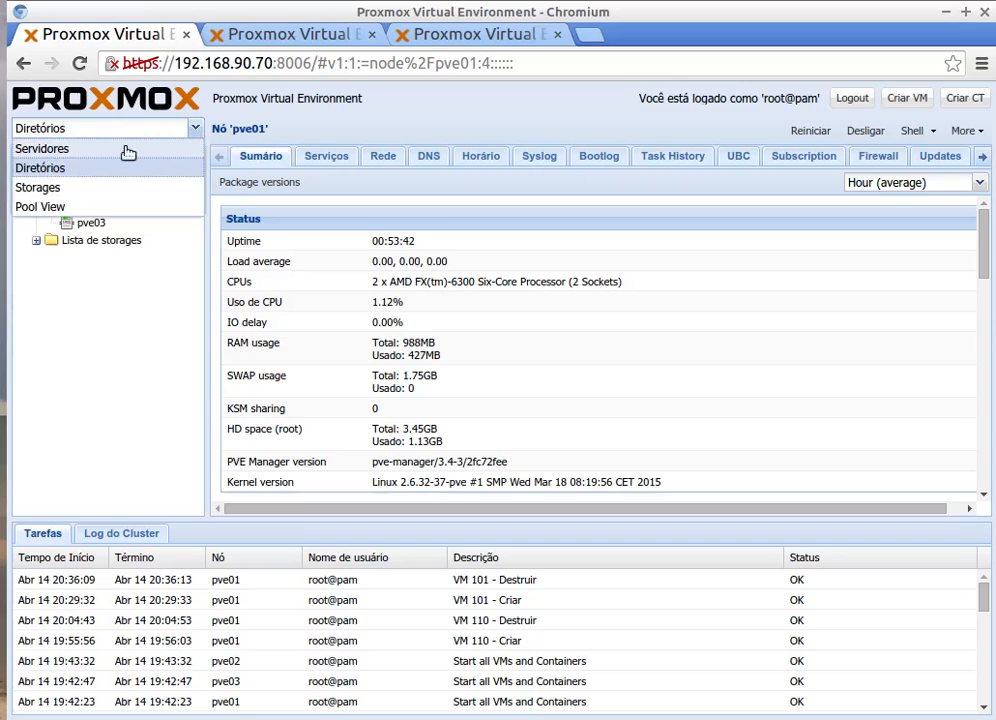
left_click(64, 152)
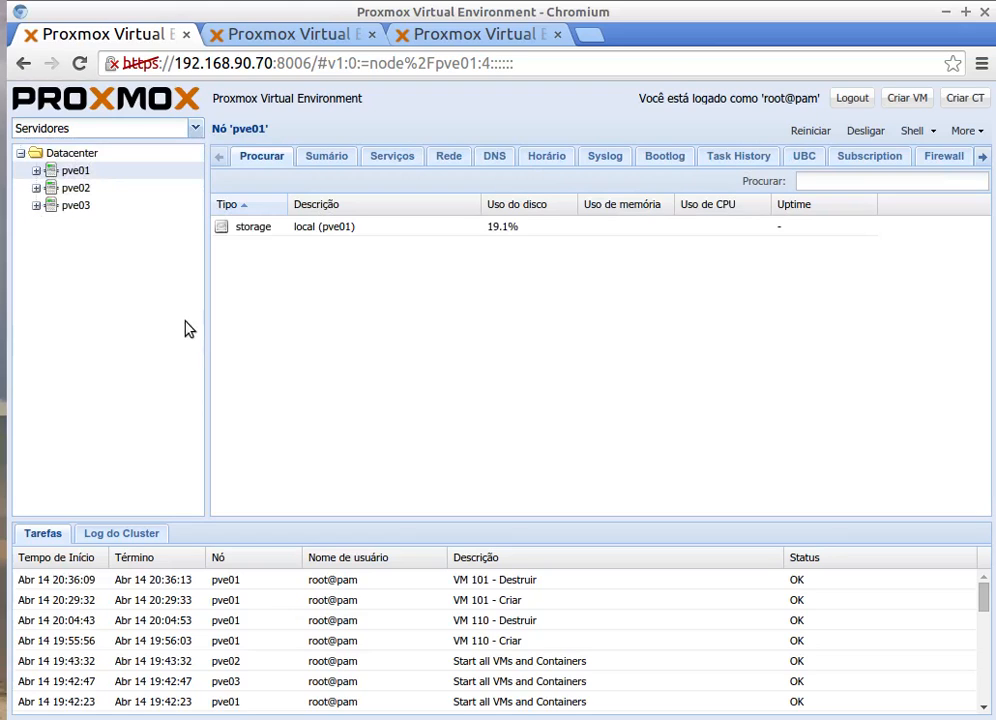
left_click(36, 171)
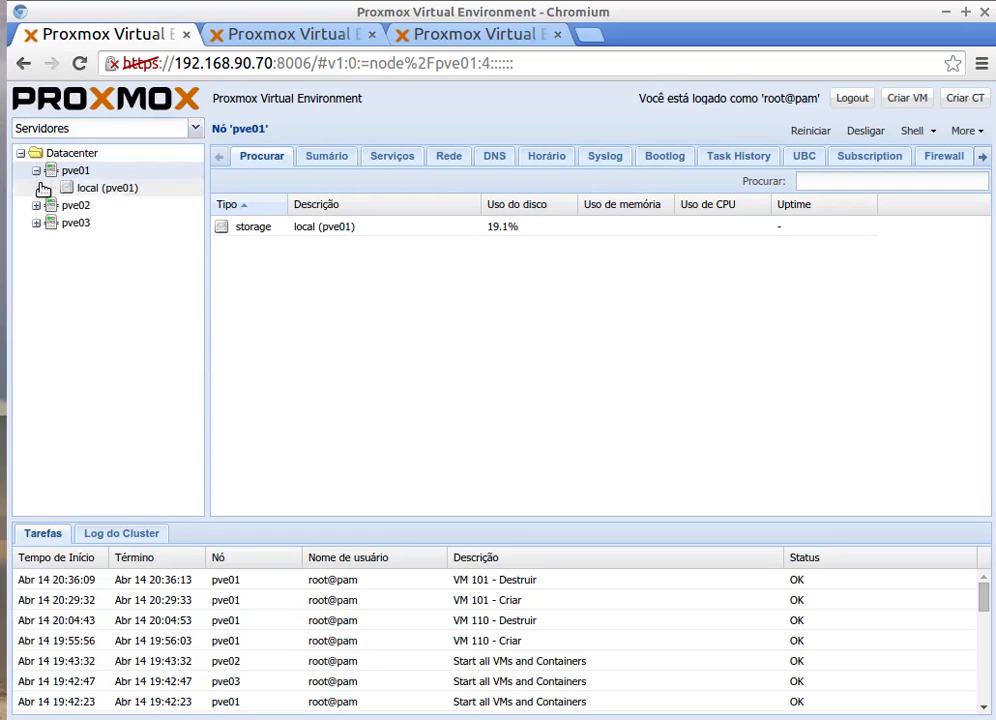
left_click(36, 205)
left_click(37, 240)
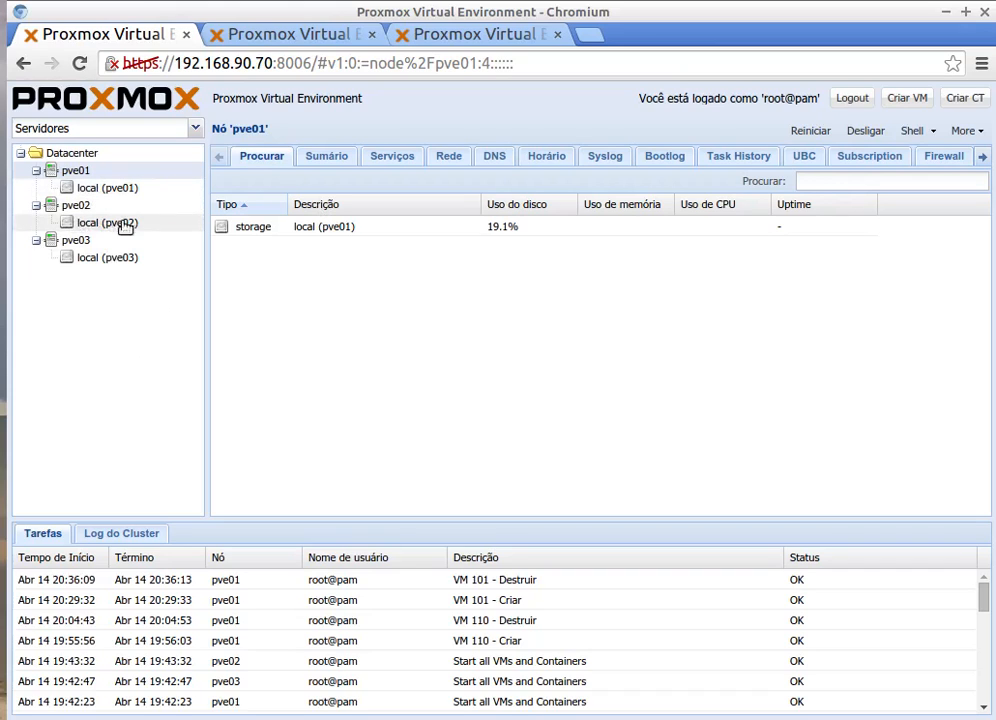
Step: Open the Datacenter storage list, showing only local, and start adding an NFS storage
left_click(62, 159)
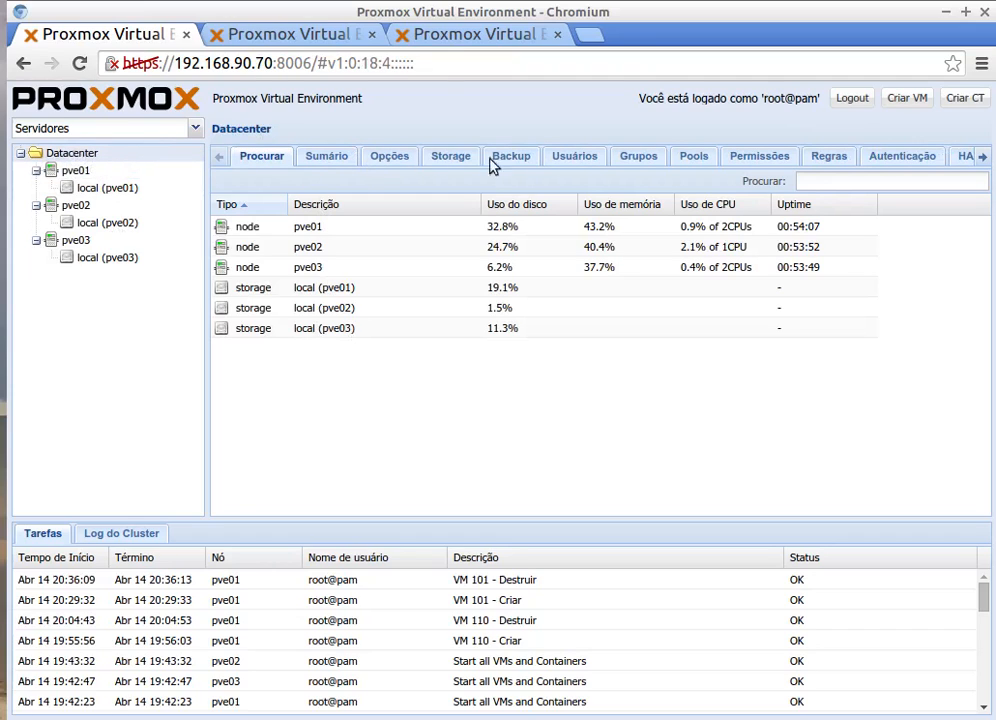
left_click(446, 158)
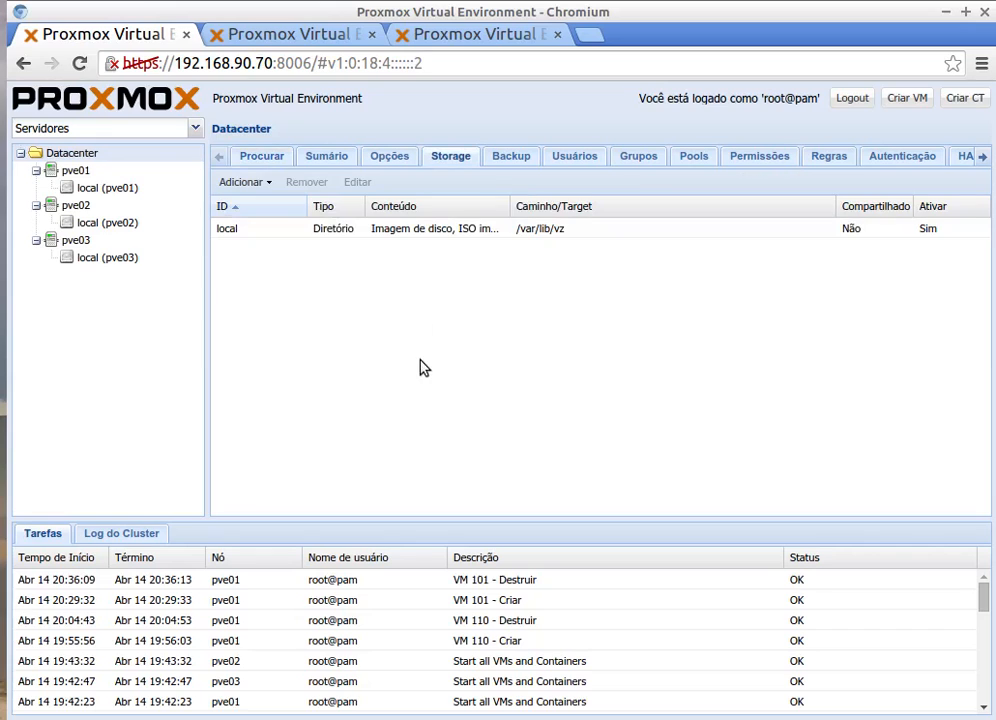
left_click(262, 186)
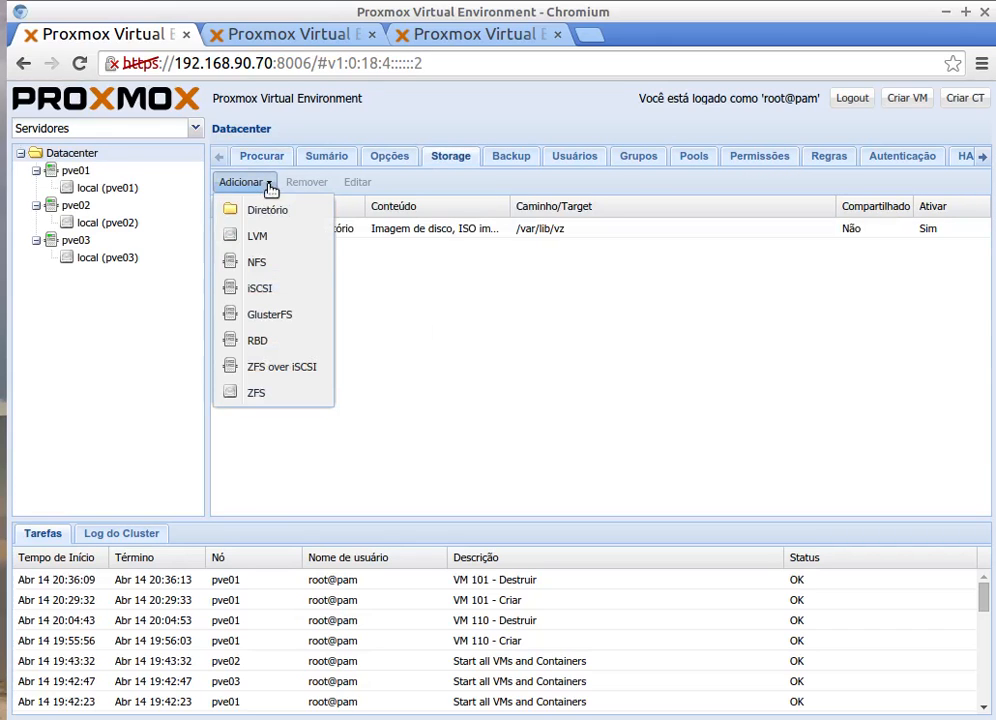
left_click(258, 263)
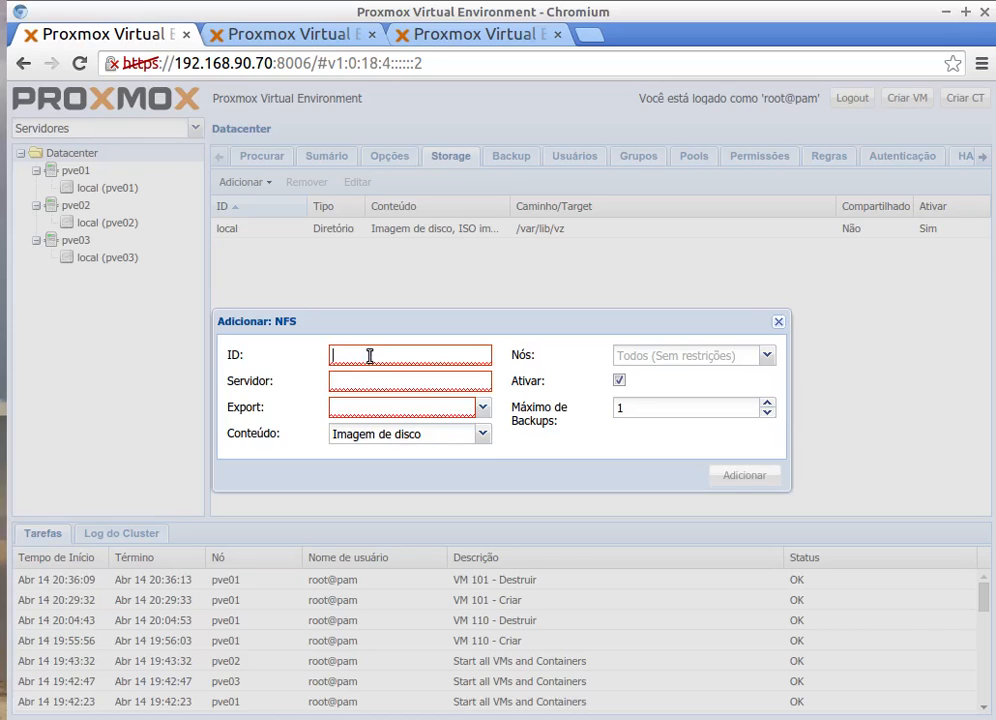
Step: Enter ID vm_cluster, server 192.168.90.210 and export /iscsi/iso for the NFS storage
type("vm")
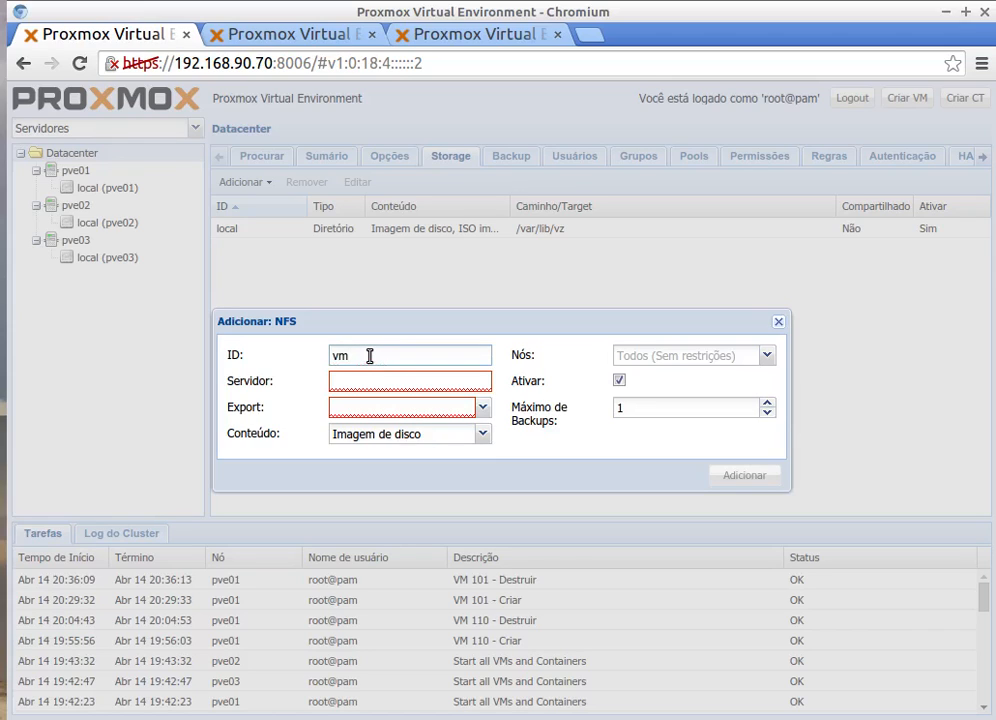
type("_")
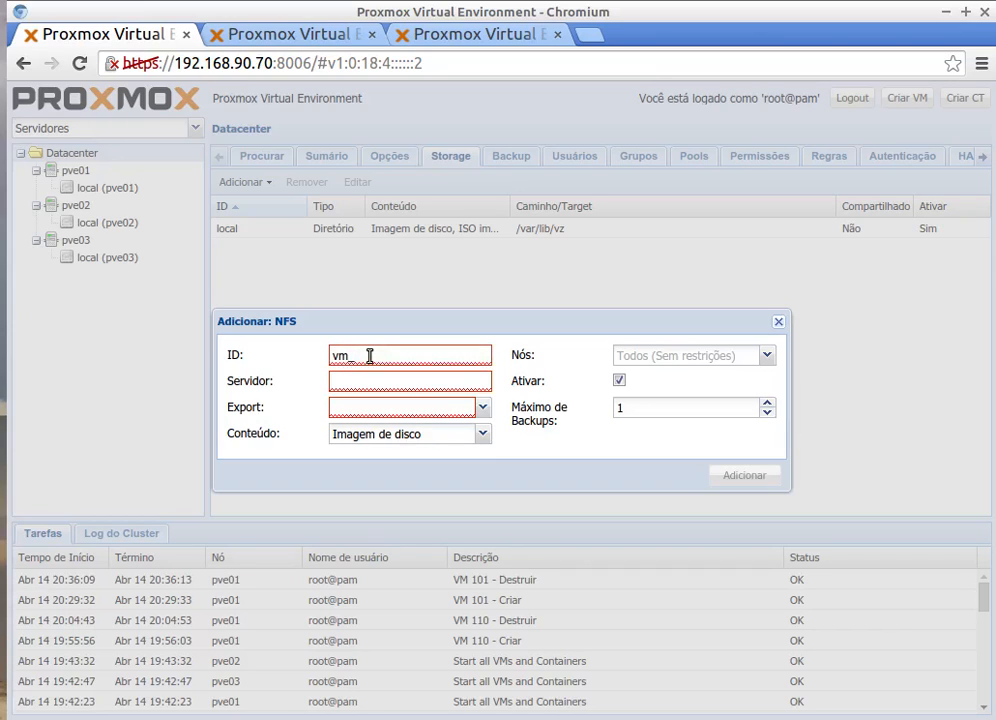
type("cluster")
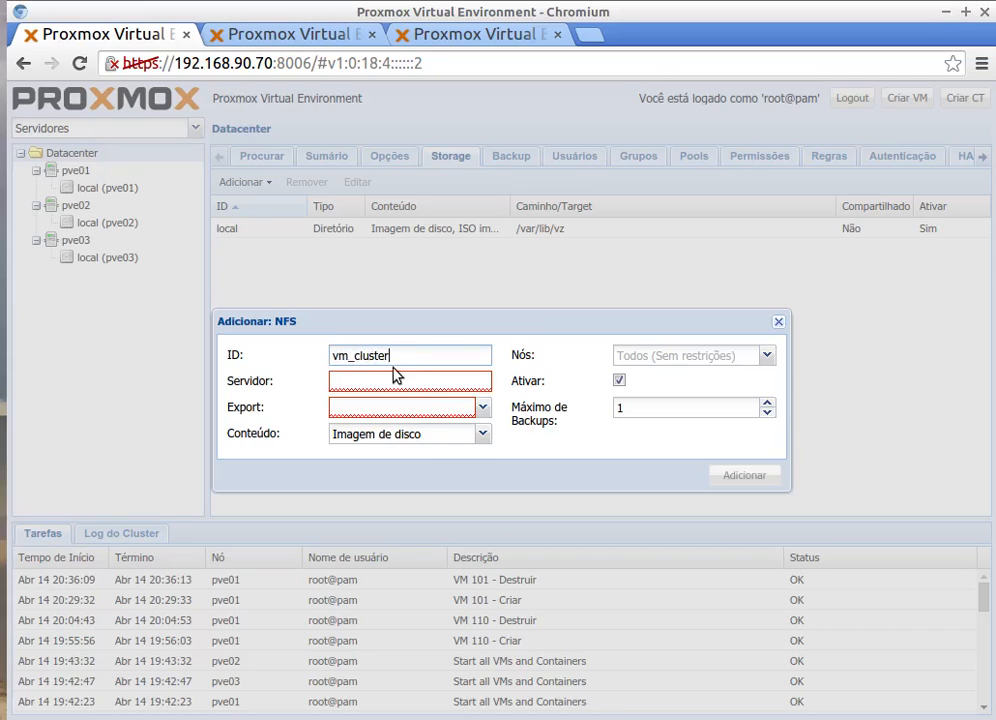
left_click(350, 381)
type("19")
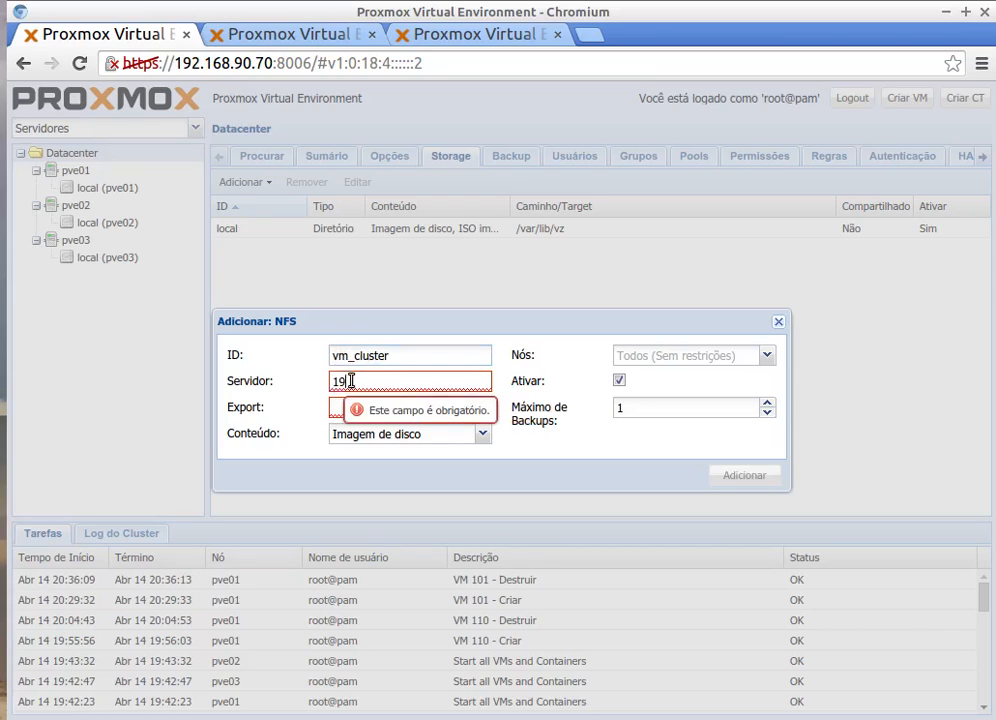
type("2.168.90.210")
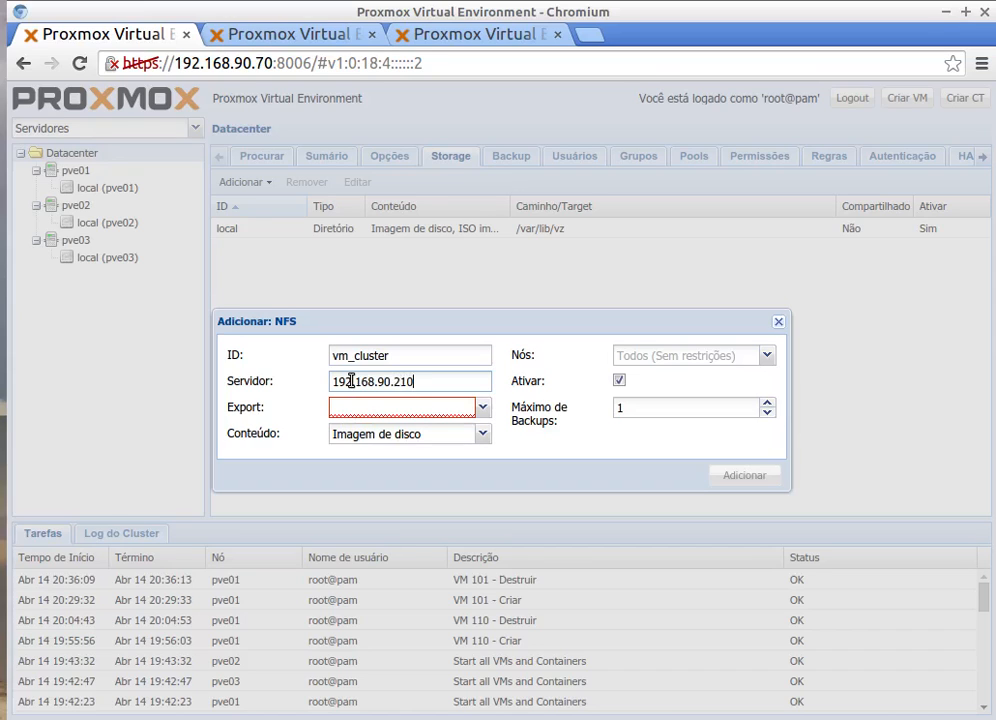
left_click(425, 408)
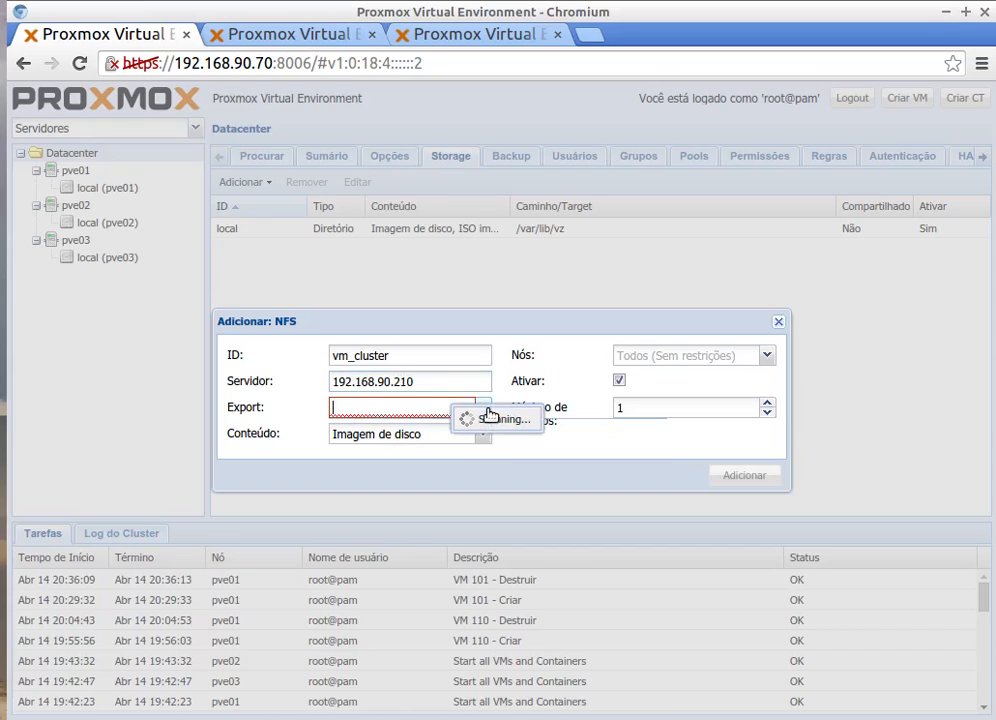
left_click(367, 430)
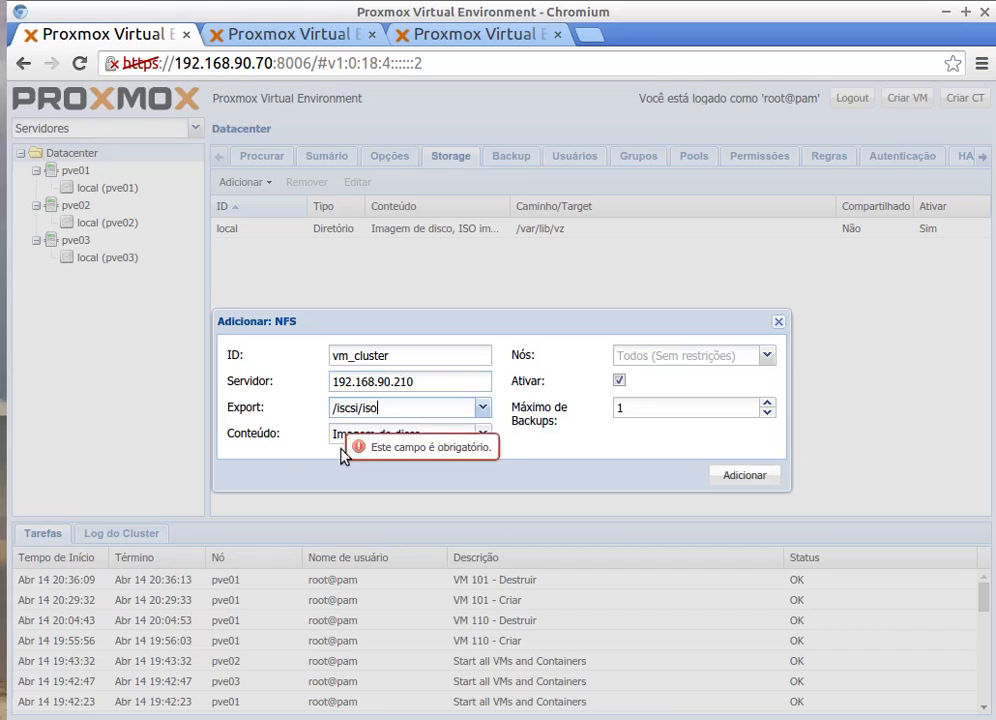
Step: Add VZDump backup and Container OpenVZ content types and create the vm_cluster storage
left_click(485, 439)
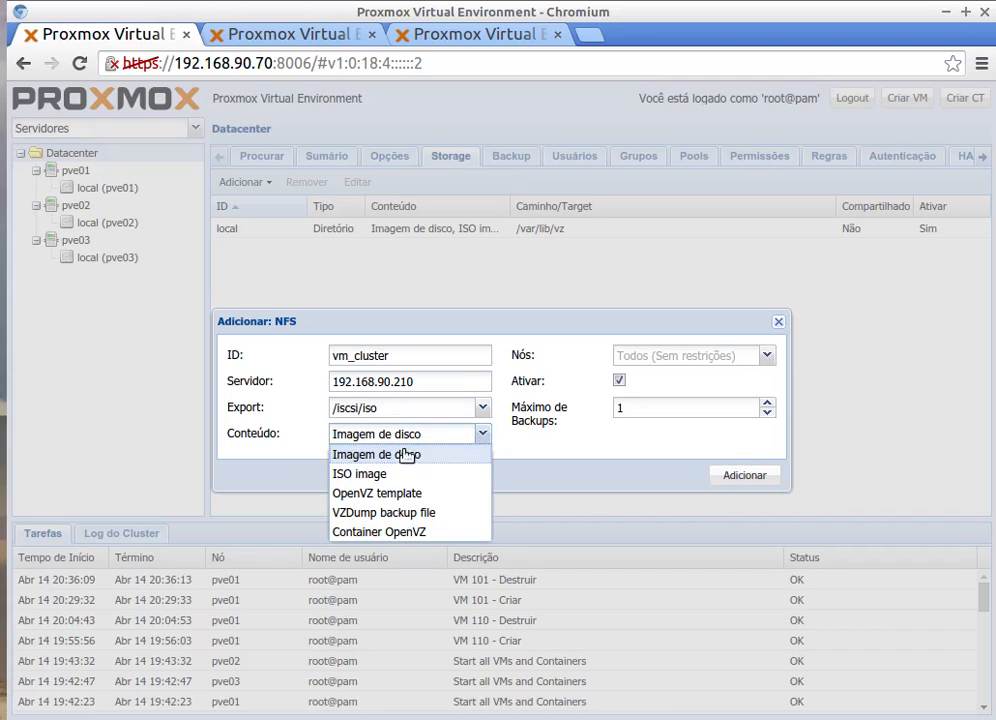
left_click(372, 518)
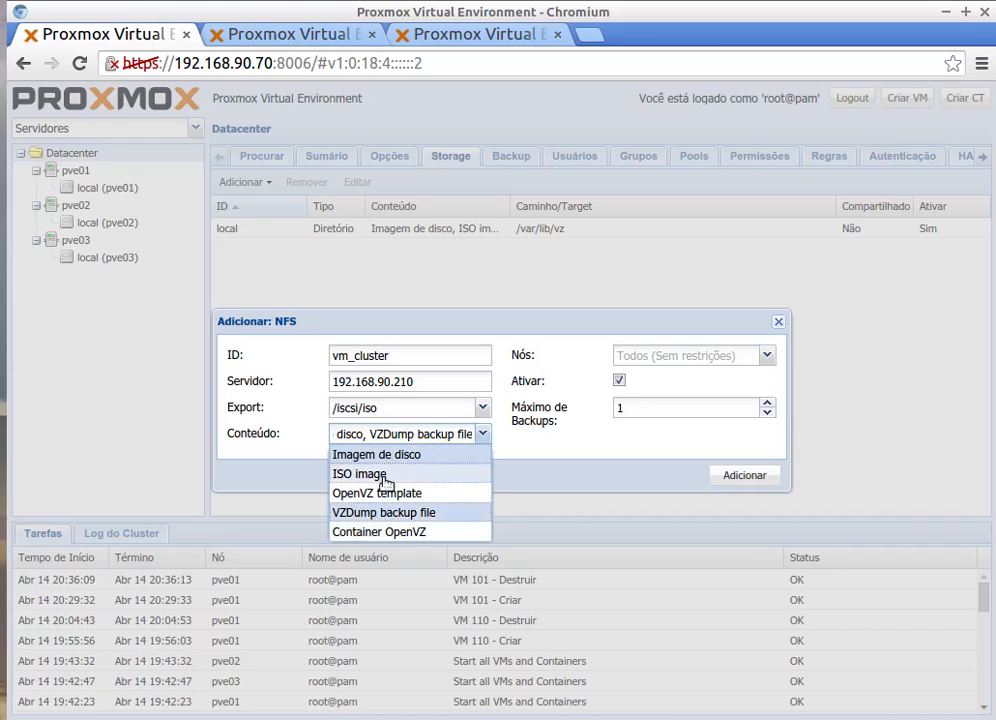
left_click(375, 476)
left_click(381, 476)
left_click(403, 531)
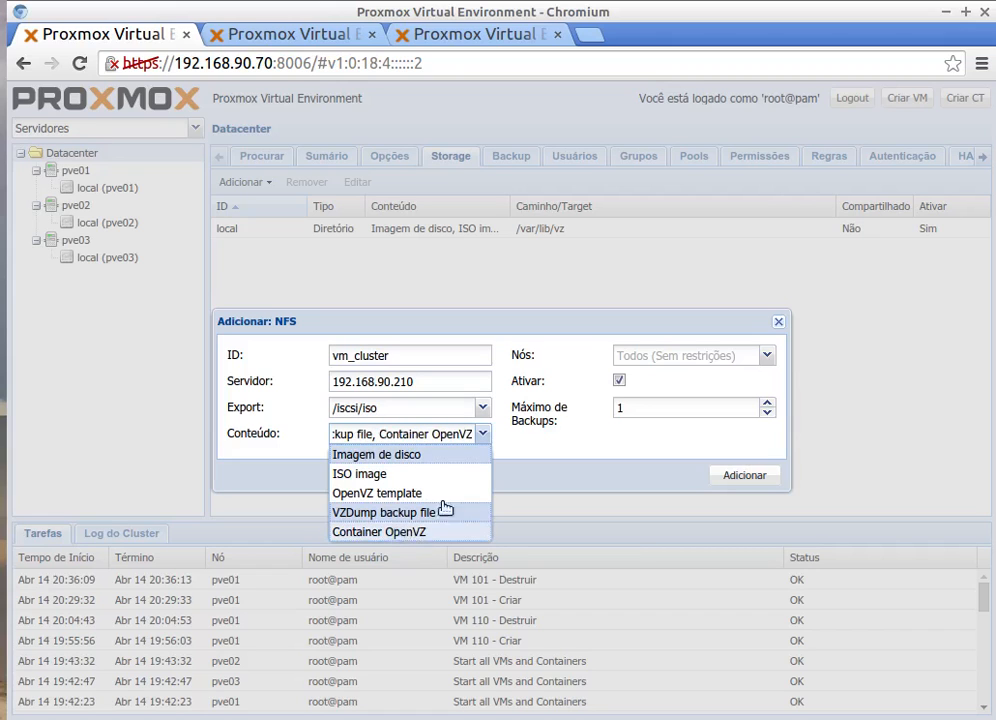
left_click(482, 434)
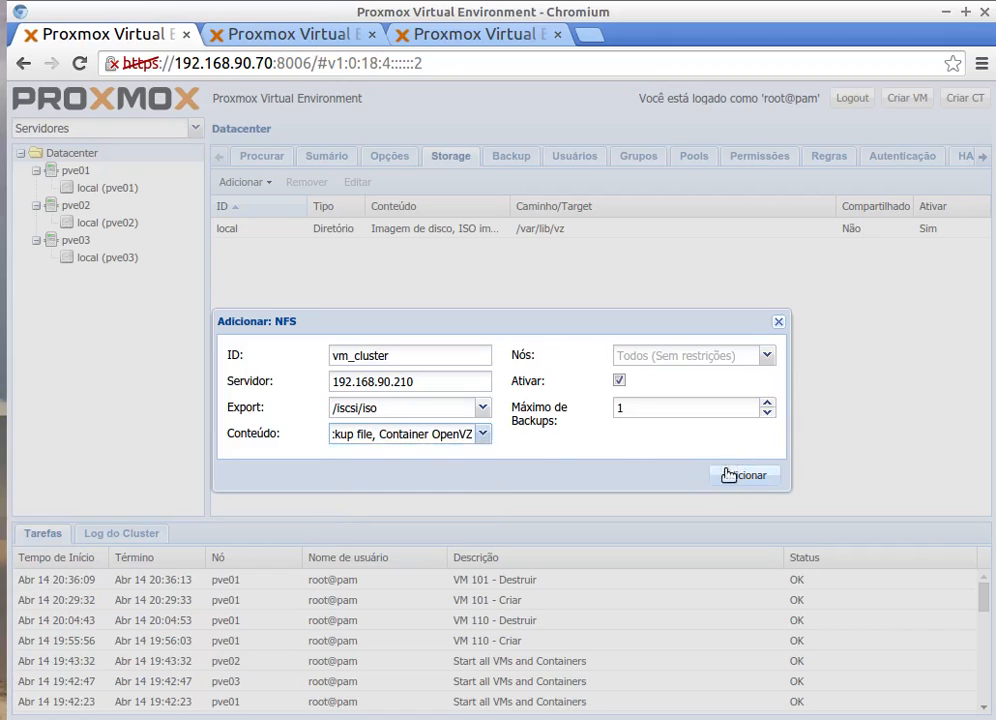
left_click(714, 482)
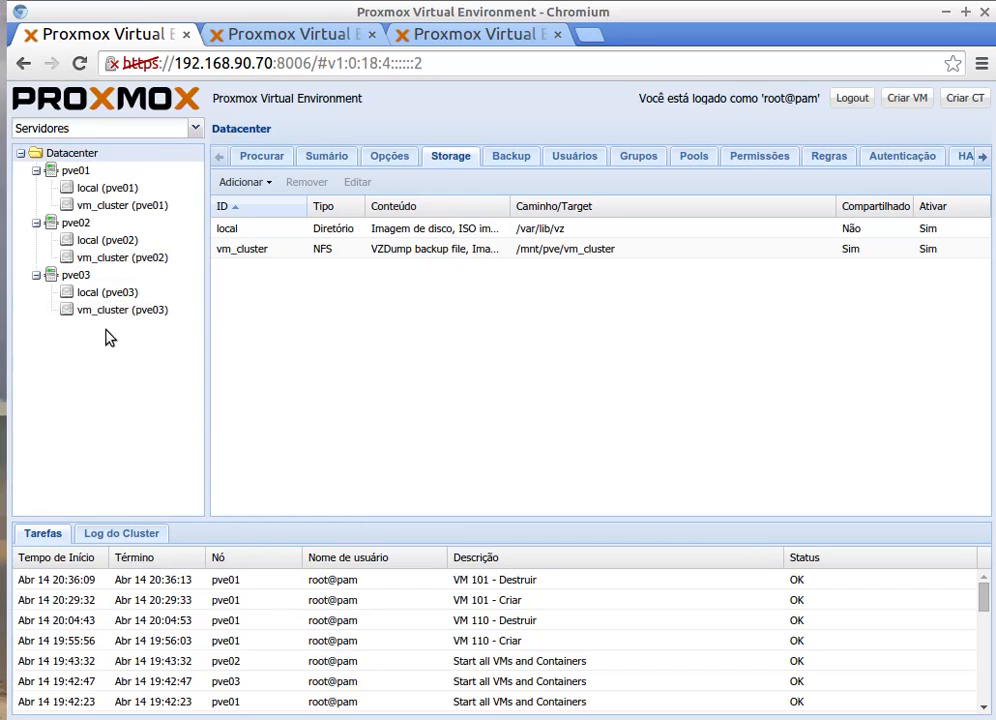
Step: Show the pve01 node view listing its local and vm_cluster storages
left_click(70, 172)
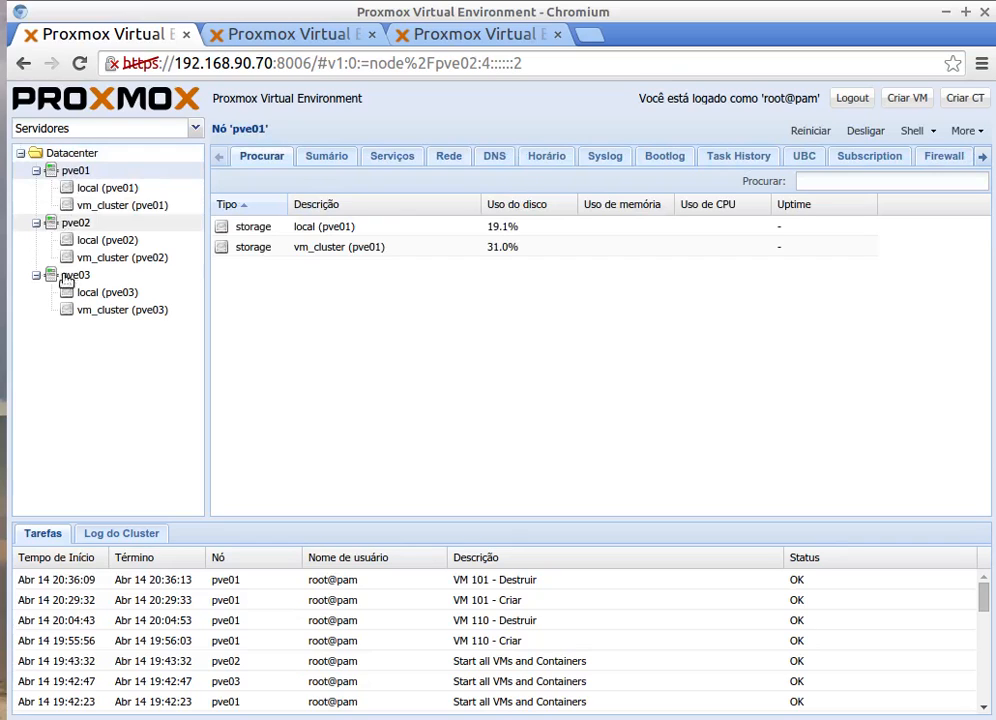
left_click(72, 172)
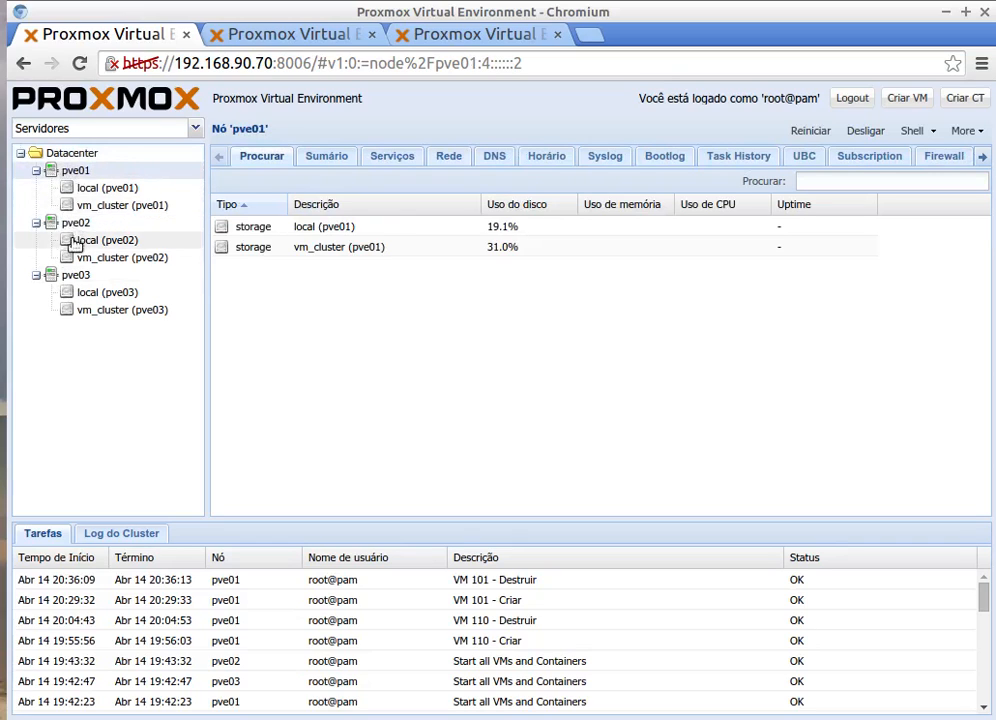
Step: Start VM 110 with a Linux 3.X/2.6 kernel guest and the debian-7.7.0-amd64-netinst ISO
left_click(907, 100)
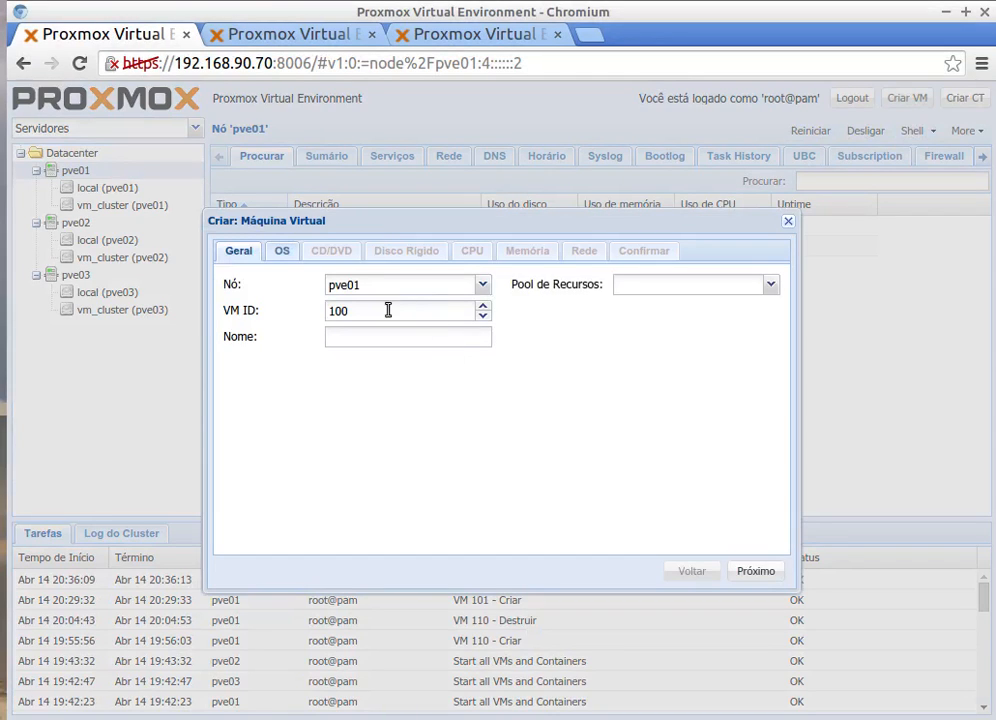
left_click_drag(354, 312, 318, 314)
type("110")
left_click(288, 258)
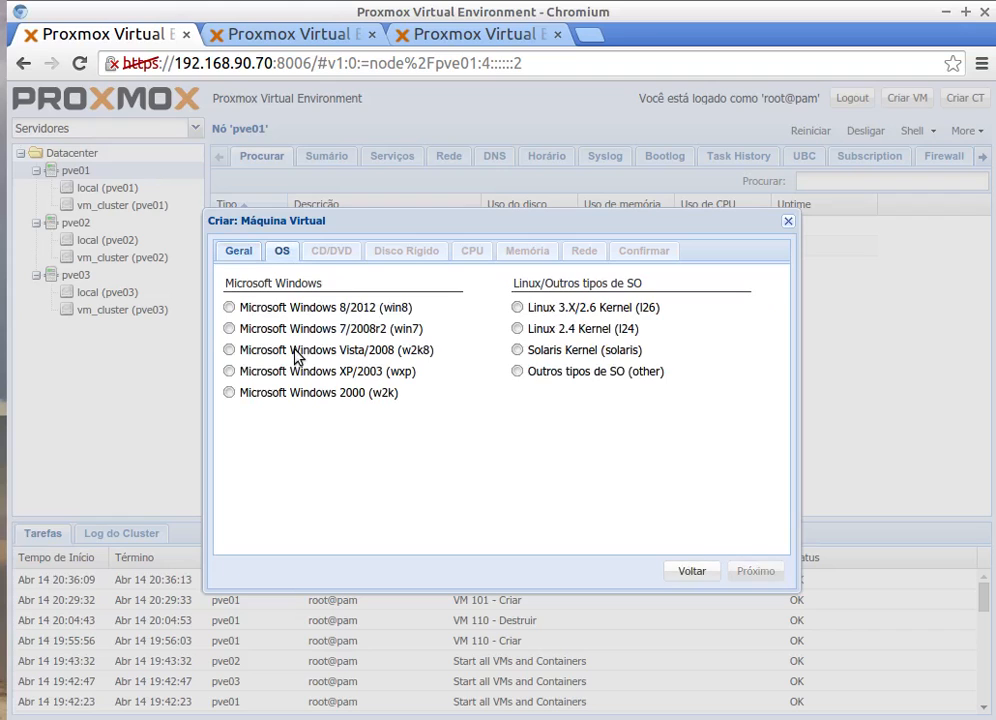
left_click(517, 308)
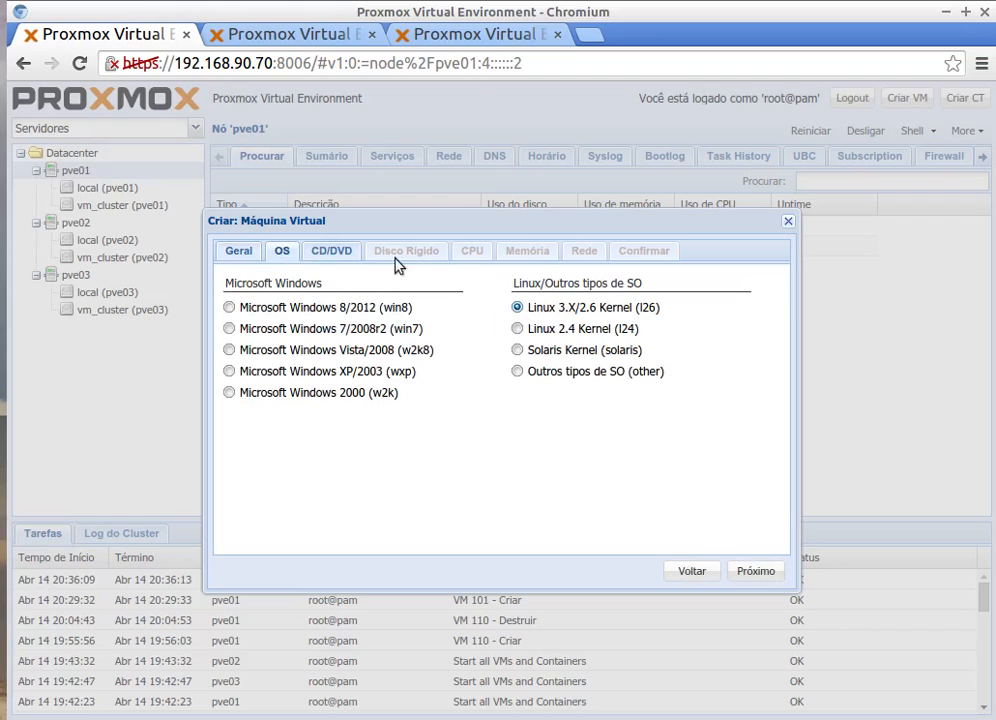
left_click(332, 253)
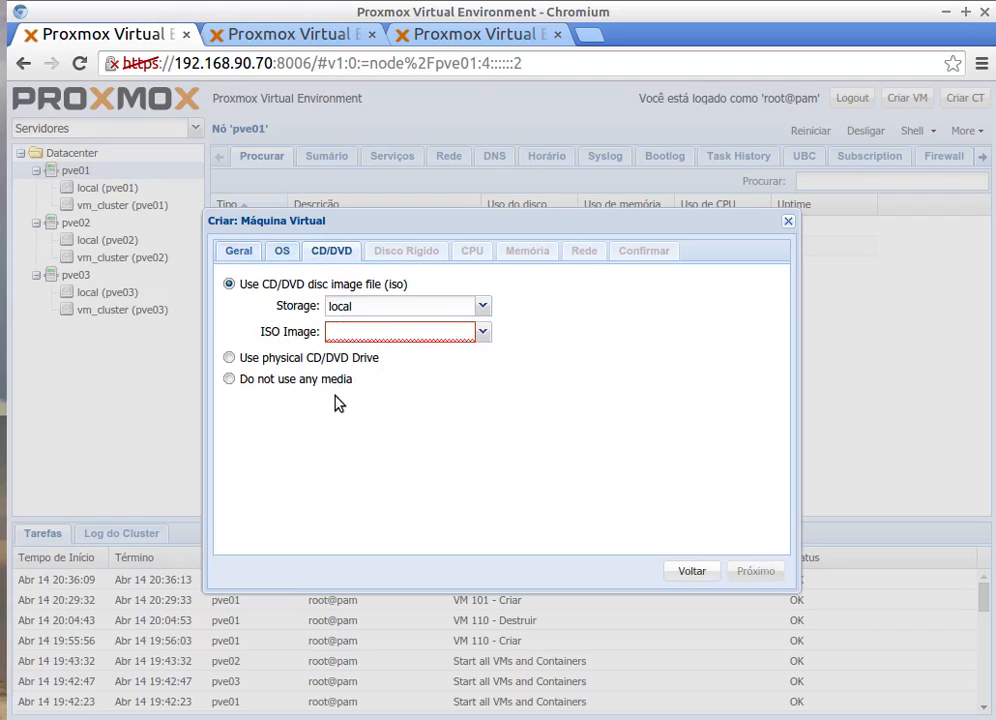
left_click(481, 334)
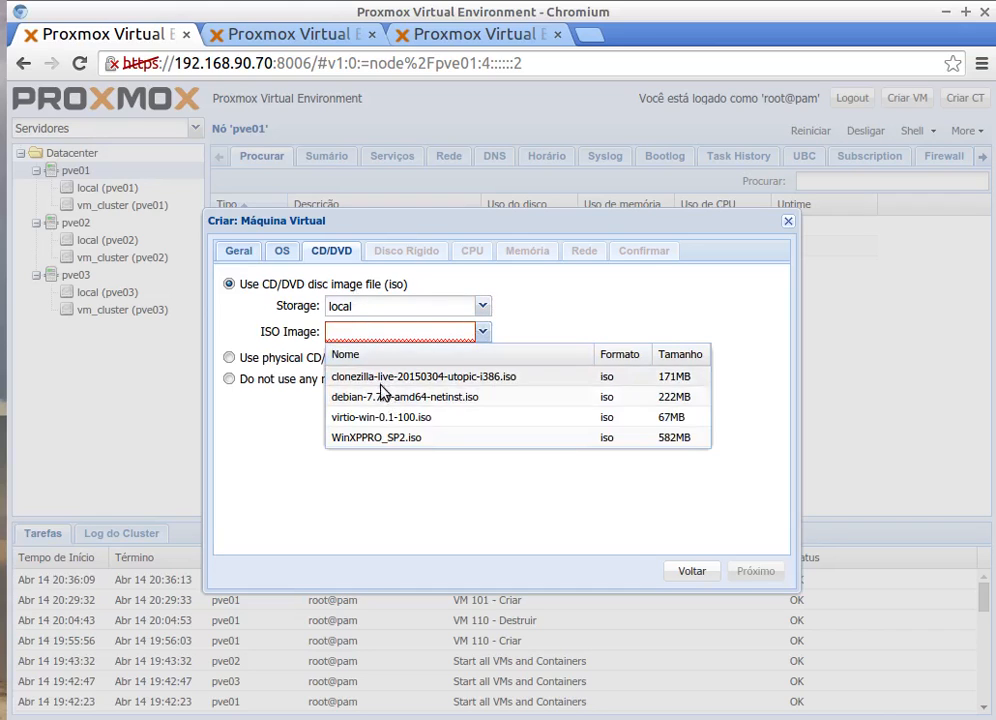
left_click(427, 399)
Step: Configure the 2 GB hard disk in raw format on the VIRTIO bus
left_click(406, 251)
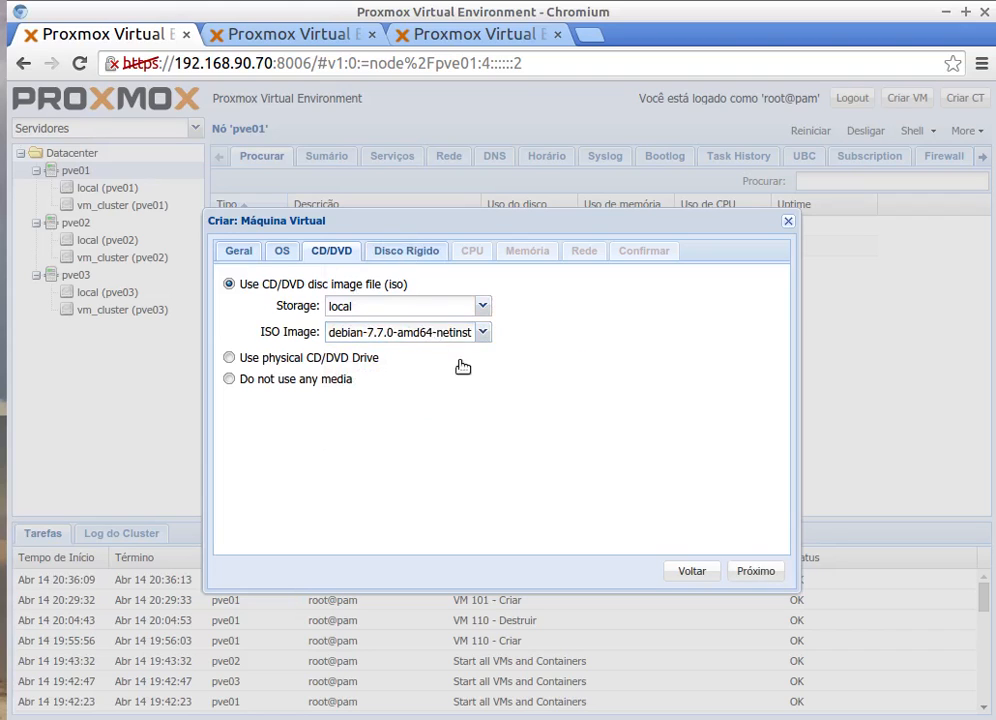
left_click_drag(366, 339, 305, 340)
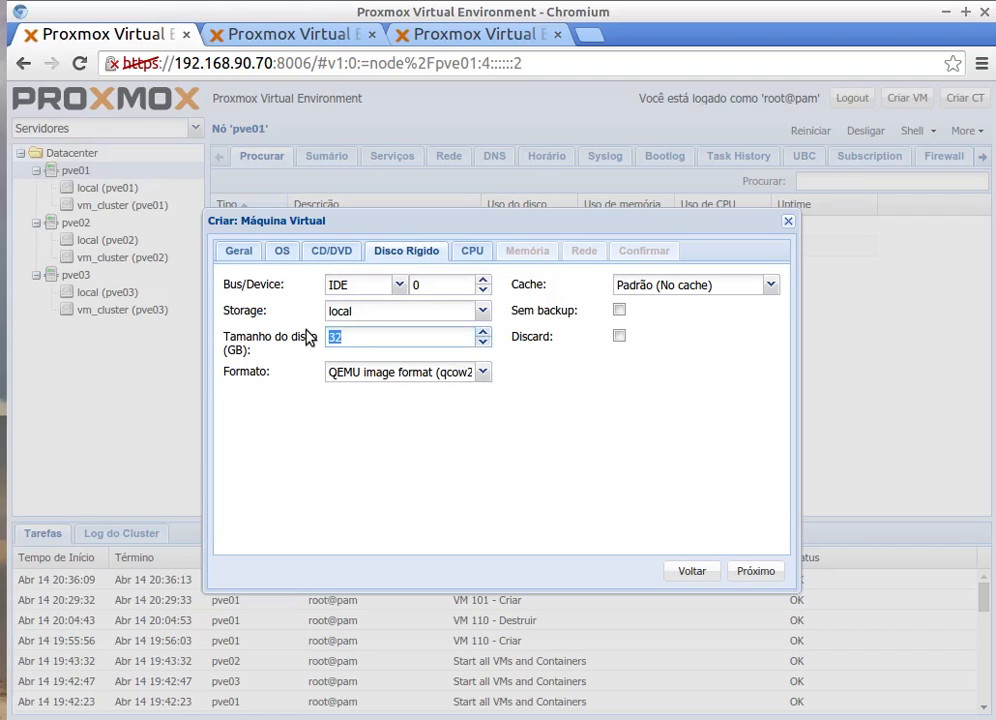
left_click(480, 372)
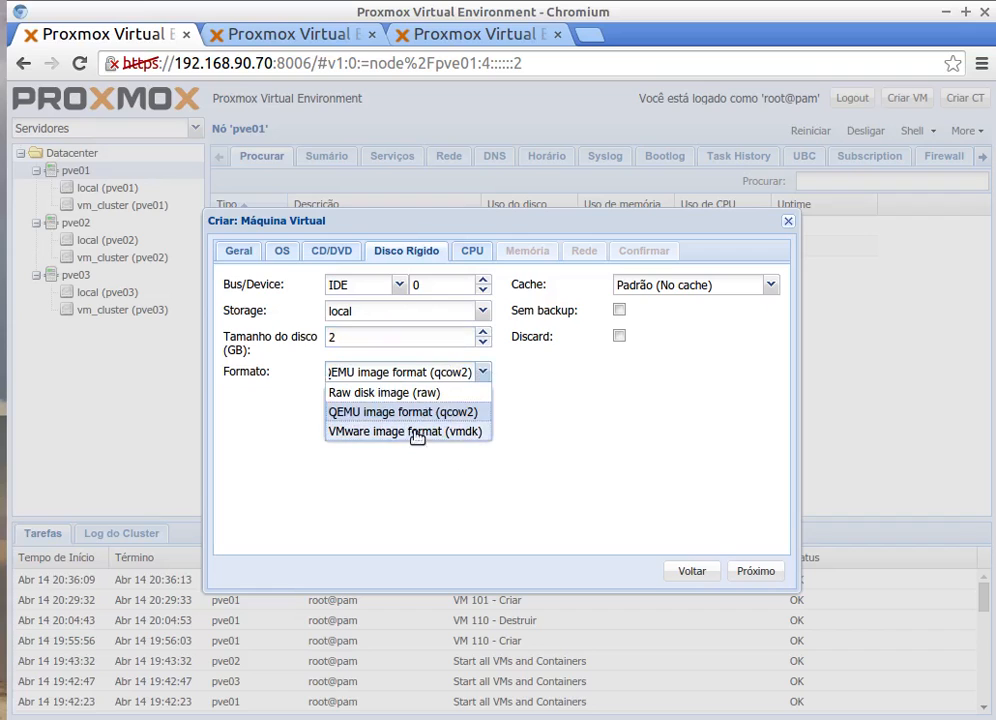
left_click(385, 394)
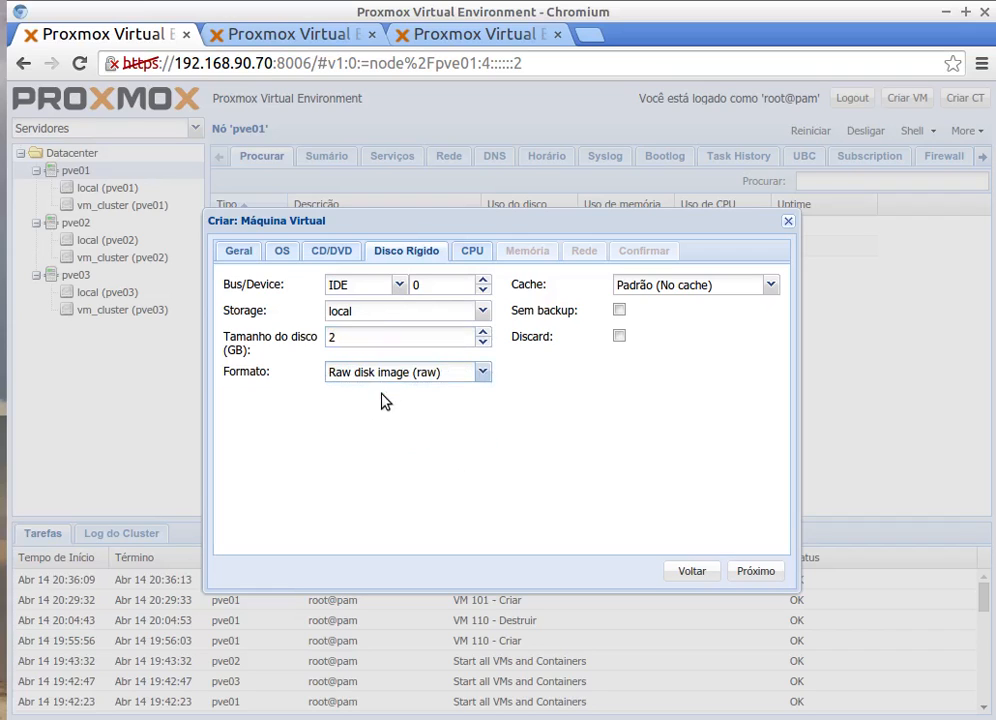
left_click(398, 286)
left_click(357, 345)
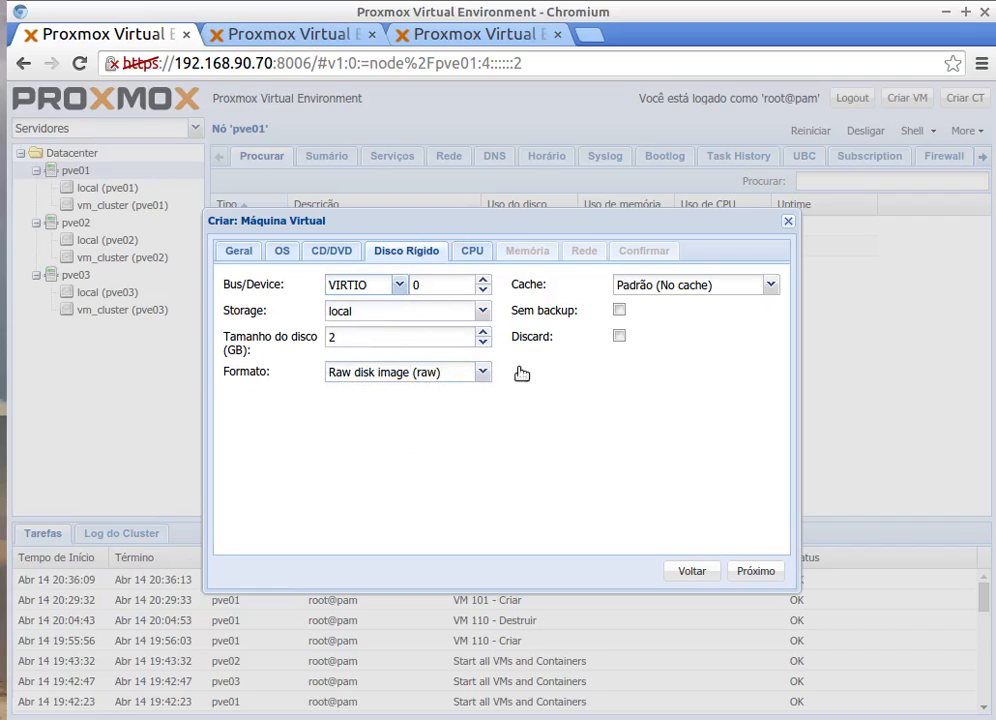
Step: Choose host CPU, keep 512 MB memory and vmbr0 network, and finish creating debcluster01
left_click(476, 253)
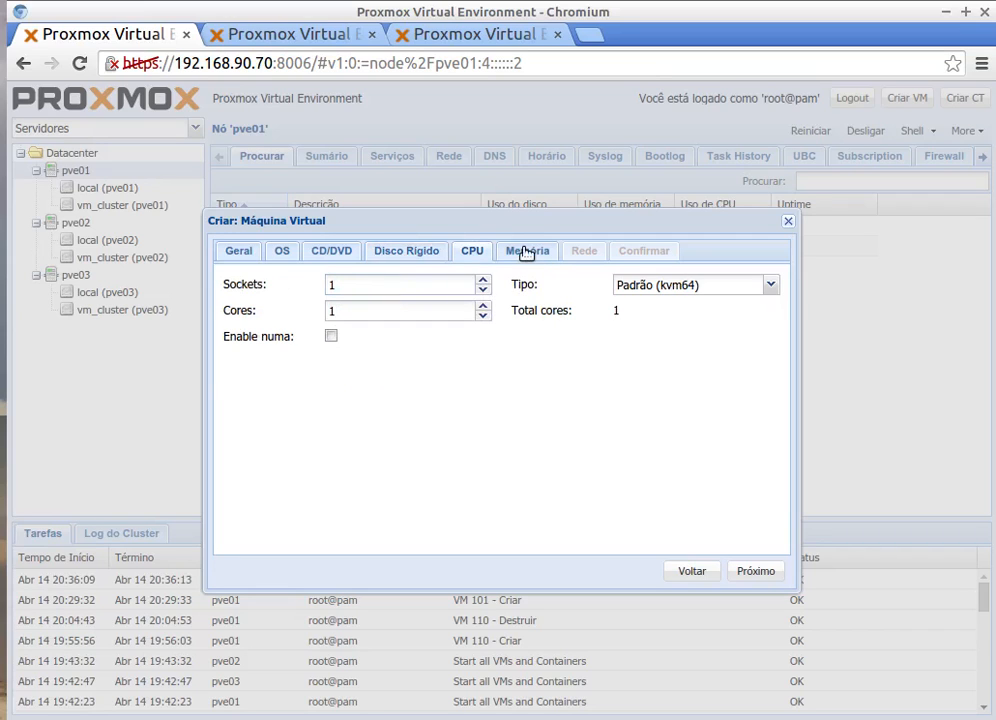
left_click(772, 287)
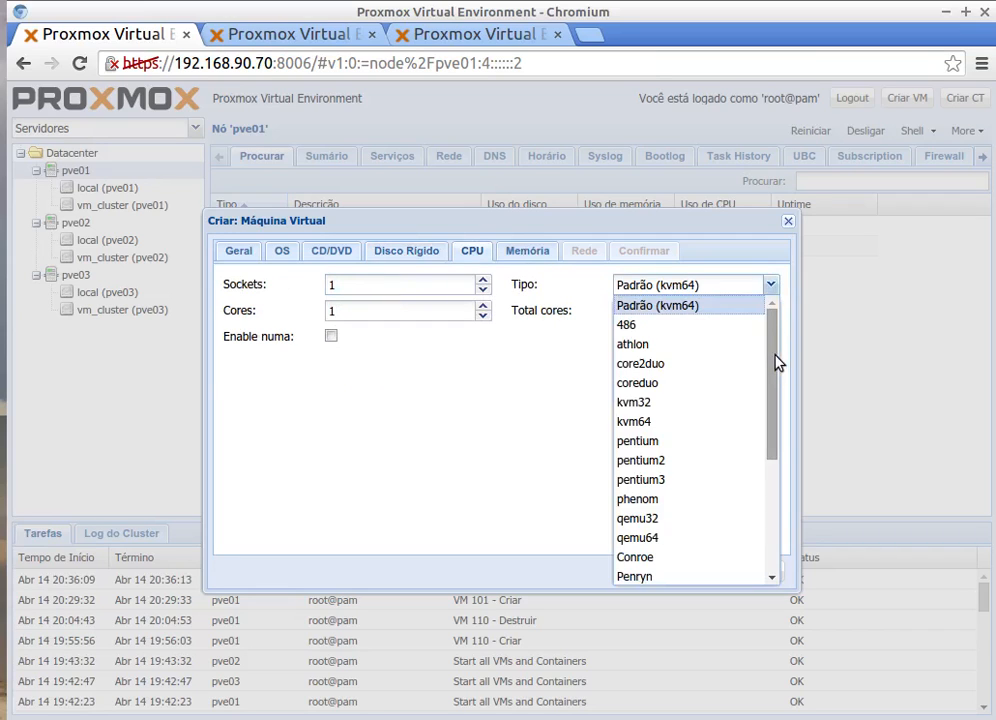
left_click_drag(778, 362, 772, 572)
left_click(668, 577)
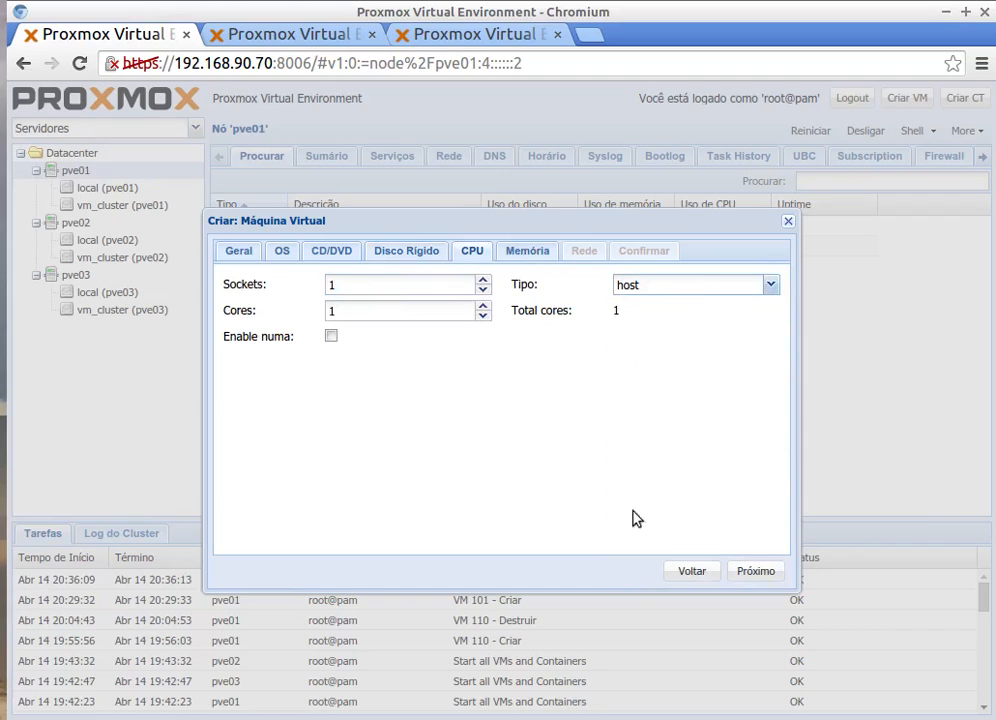
left_click(511, 250)
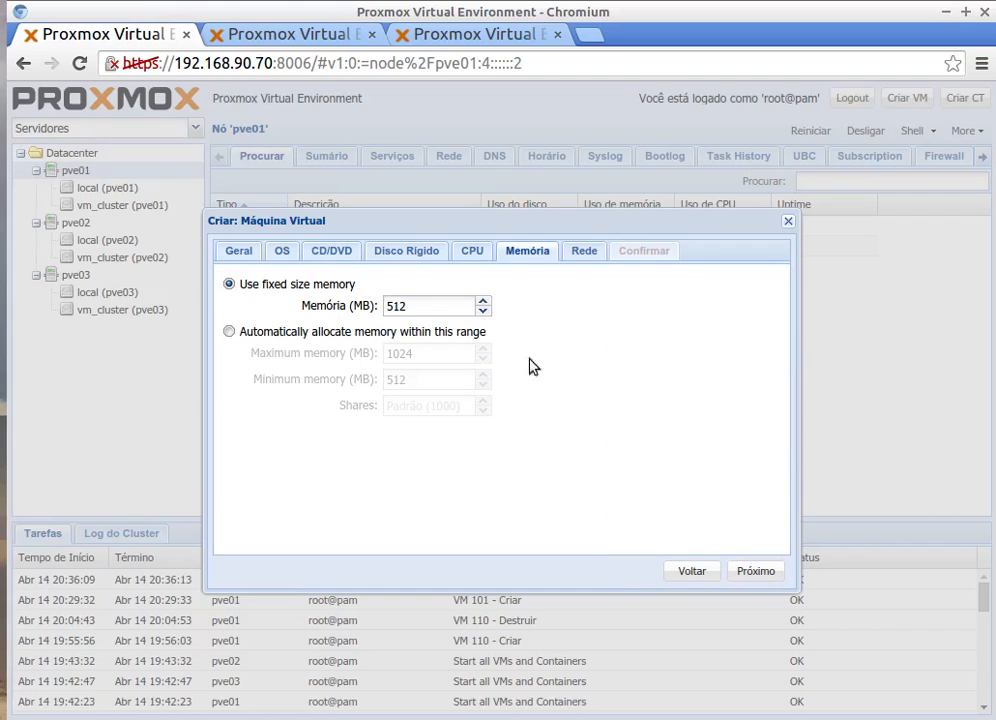
left_click(584, 251)
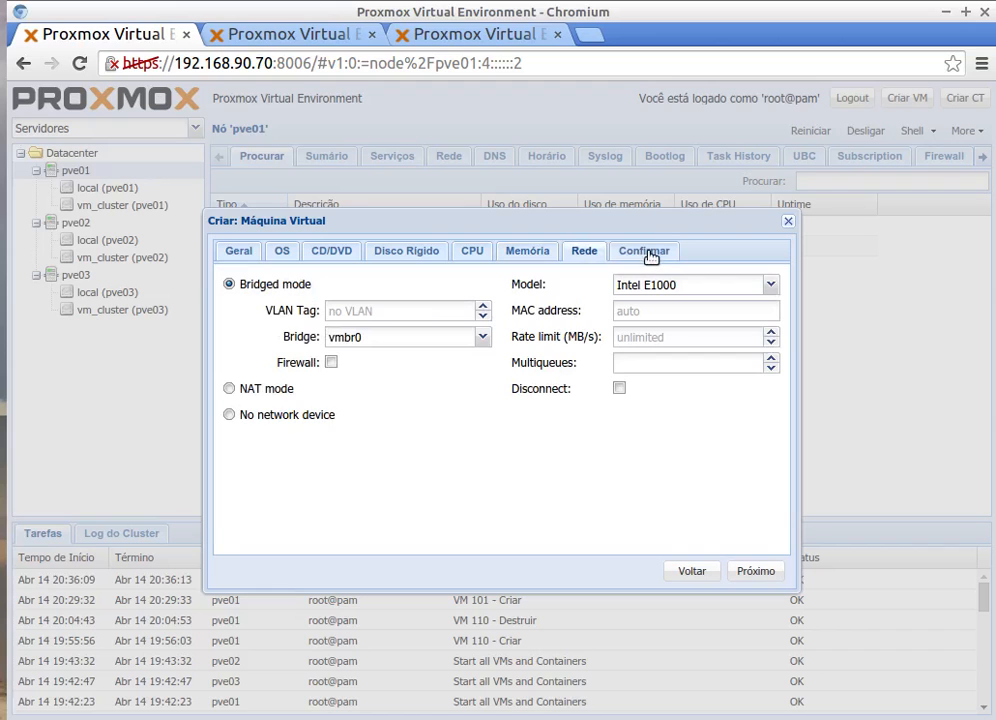
left_click(646, 253)
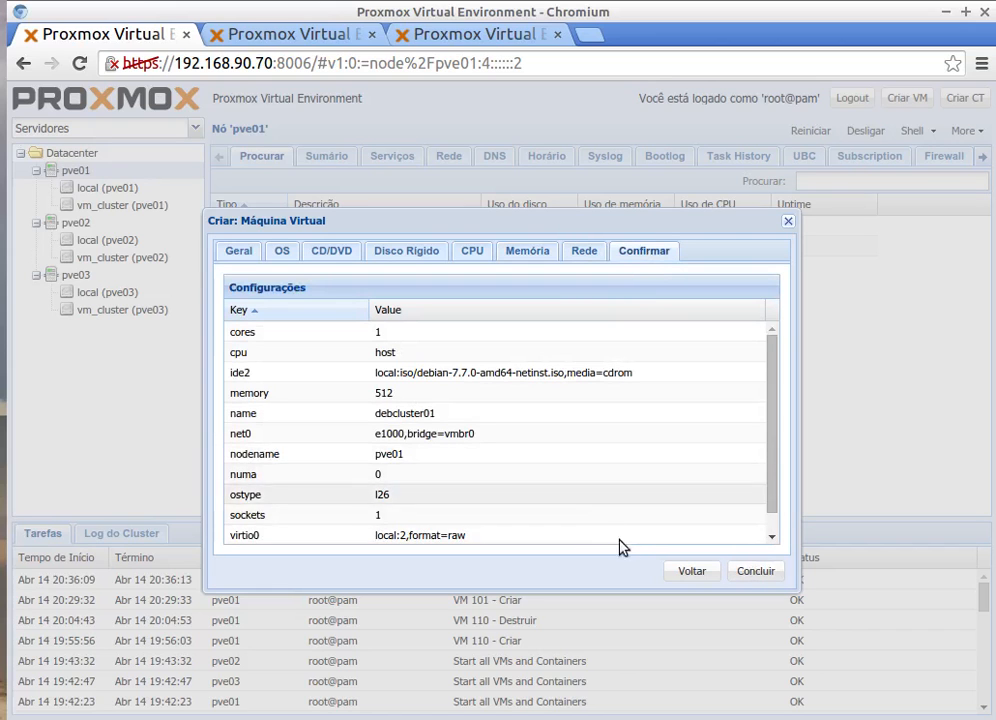
left_click(760, 571)
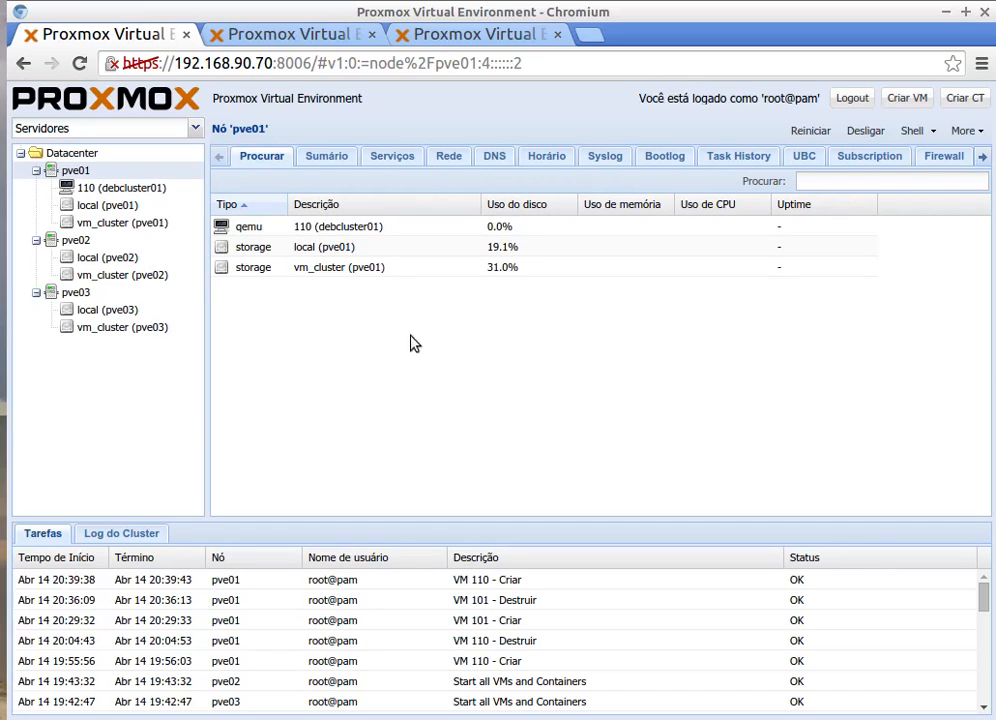
Step: Inspect VM 110 (debcluster01)'s hard disk in Hardware, then return to the pve01 overview
left_click(153, 193)
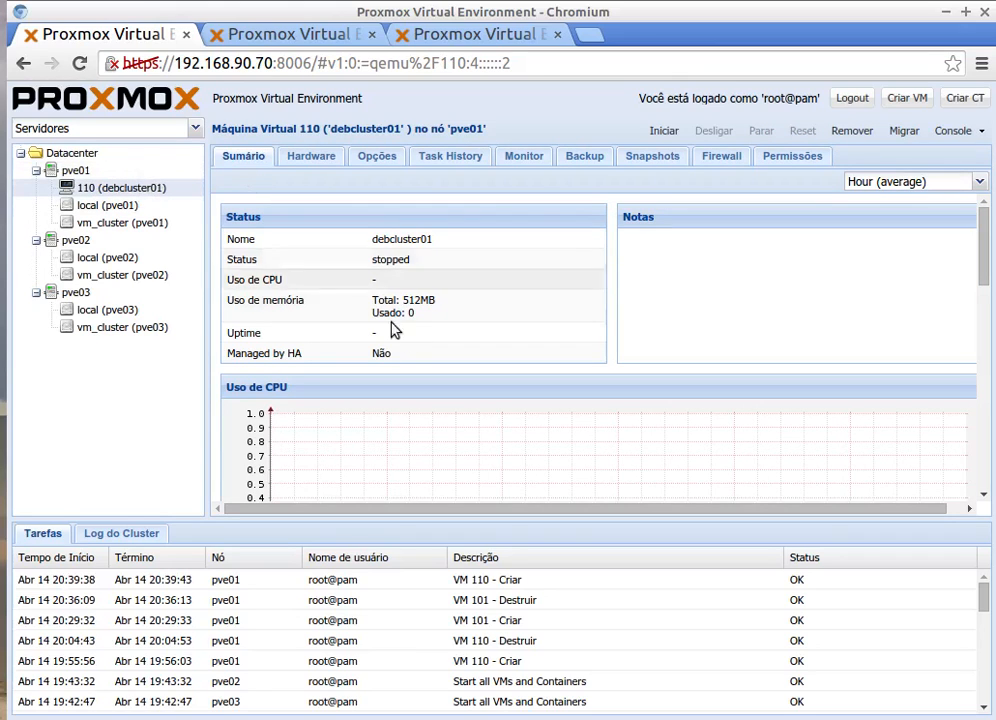
left_click(312, 160)
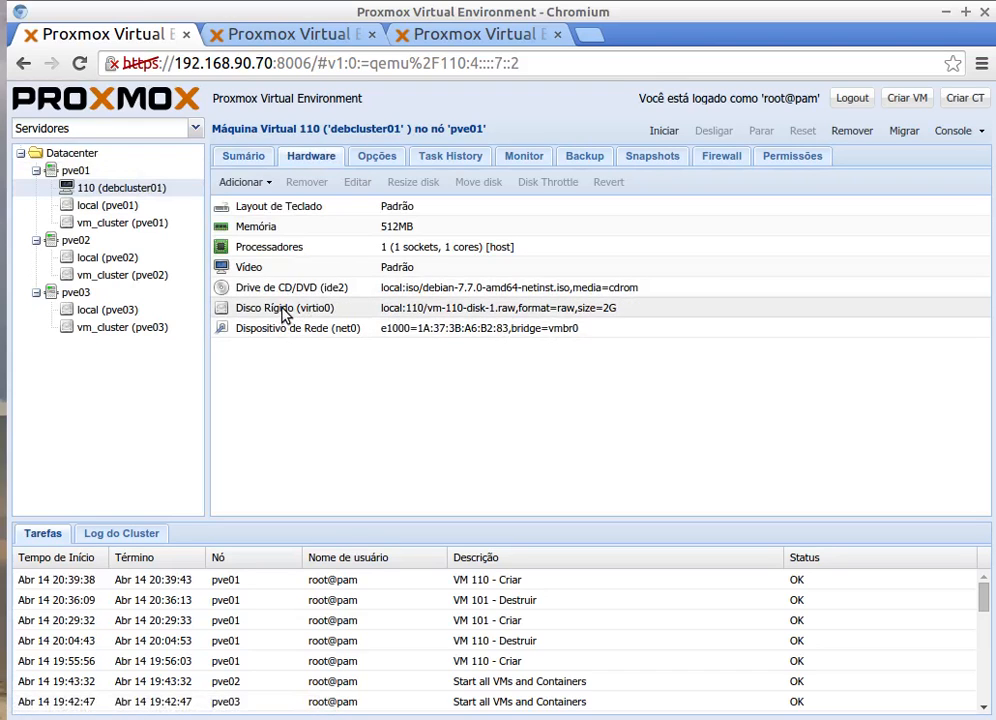
left_click(284, 310)
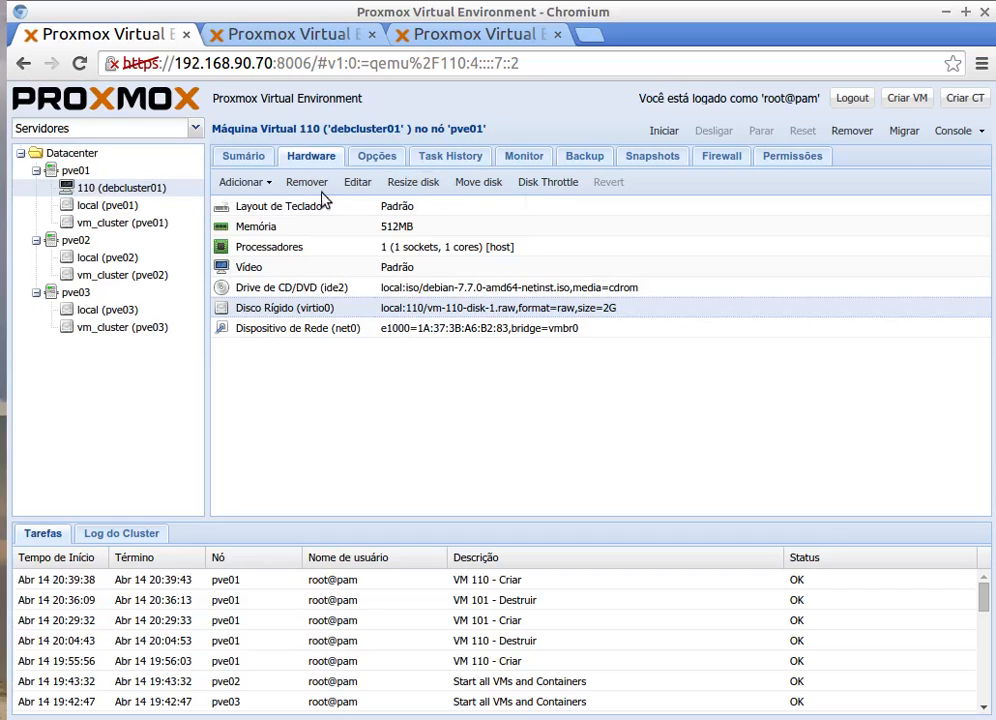
left_click(78, 171)
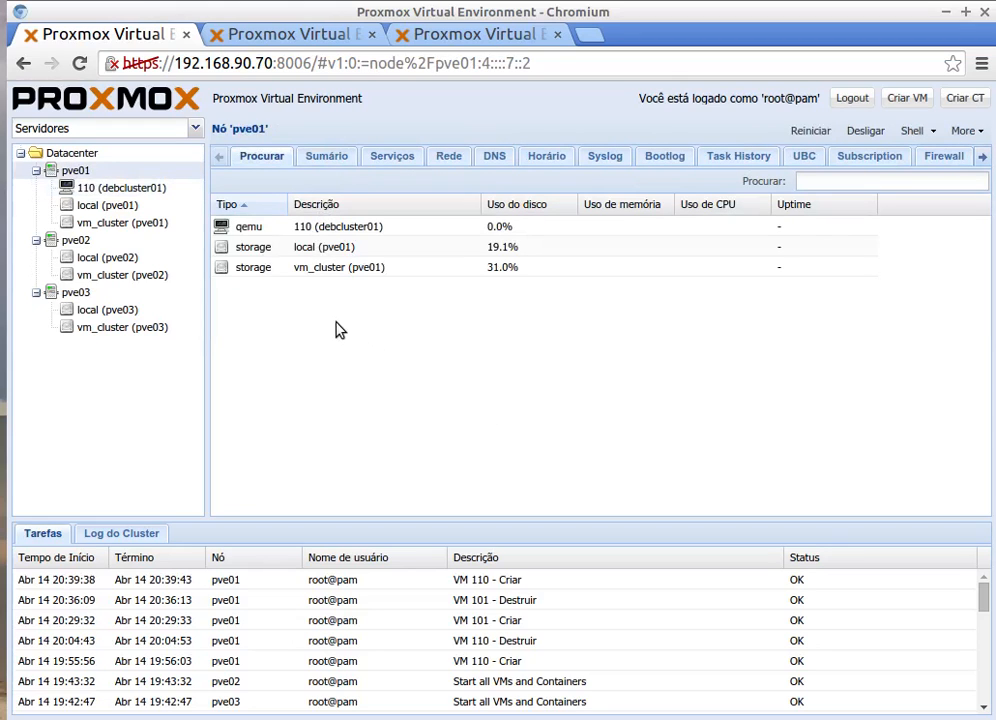
Step: Start VM 111 named debcluster02 with a Linux 3.X/2.6 kernel guest and the Clonezilla ISO
left_click(892, 101)
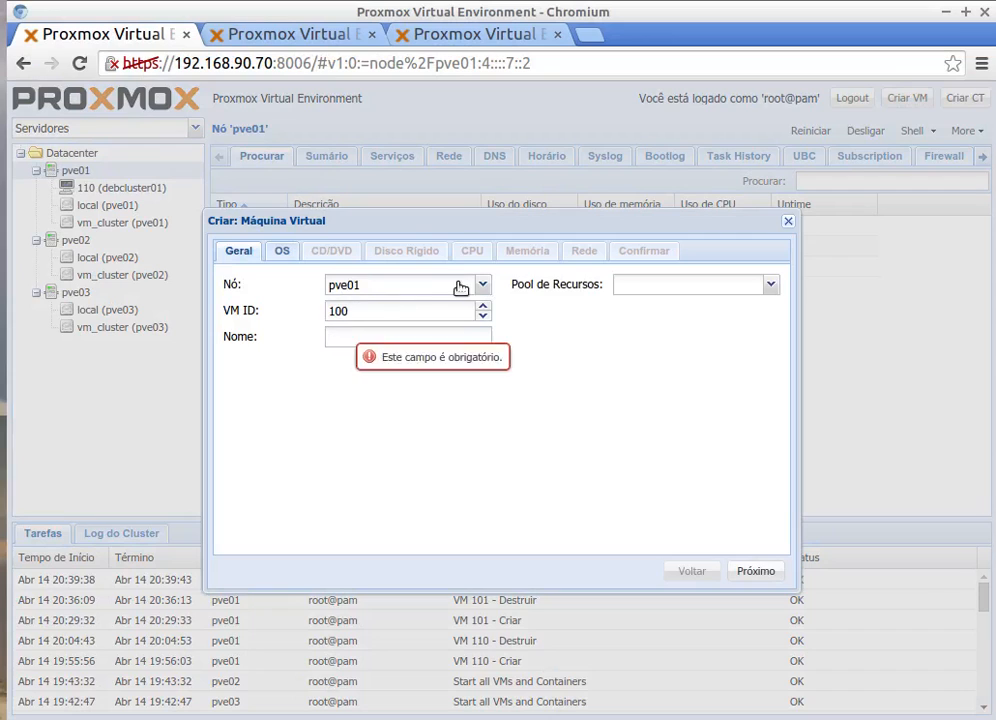
left_click_drag(360, 316, 307, 318)
type("1")
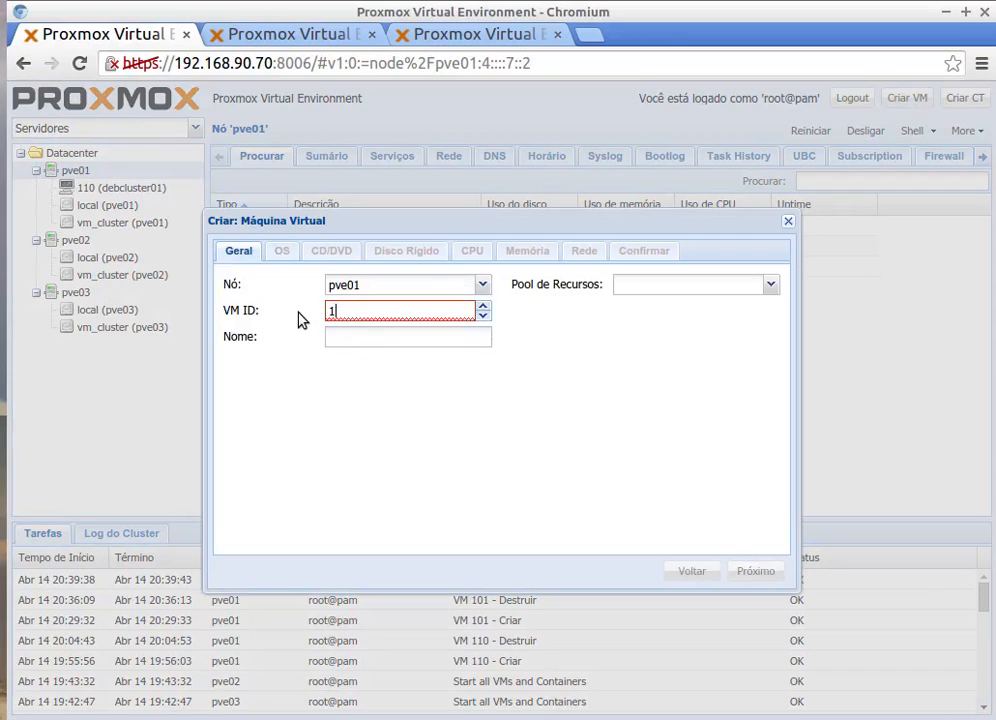
type("11")
left_click(352, 338)
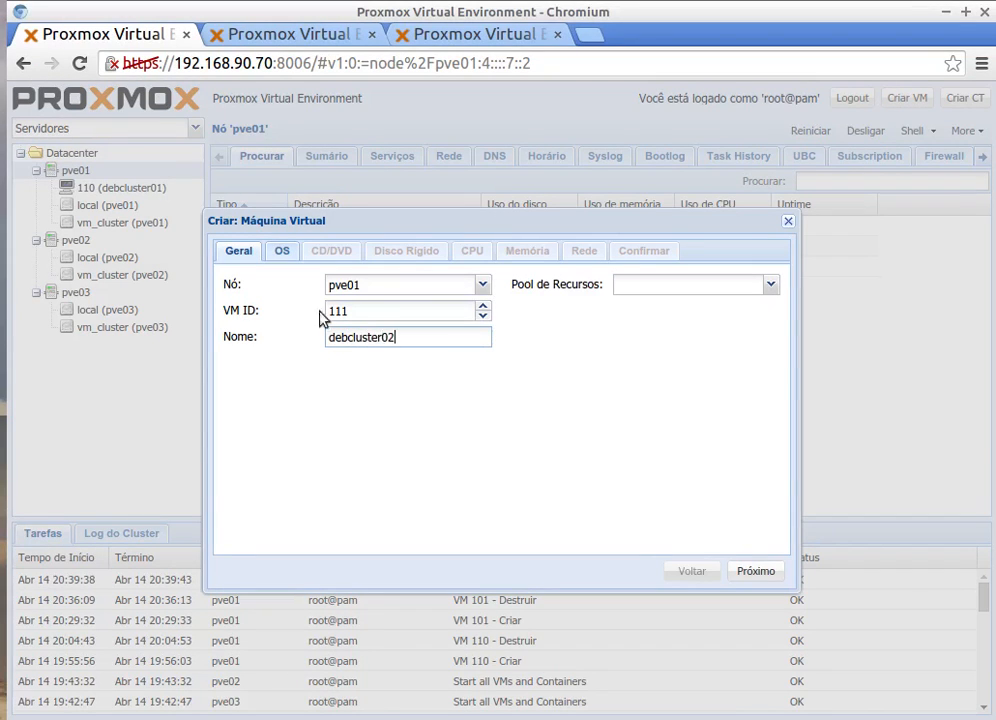
type("debcluster02")
left_click(282, 251)
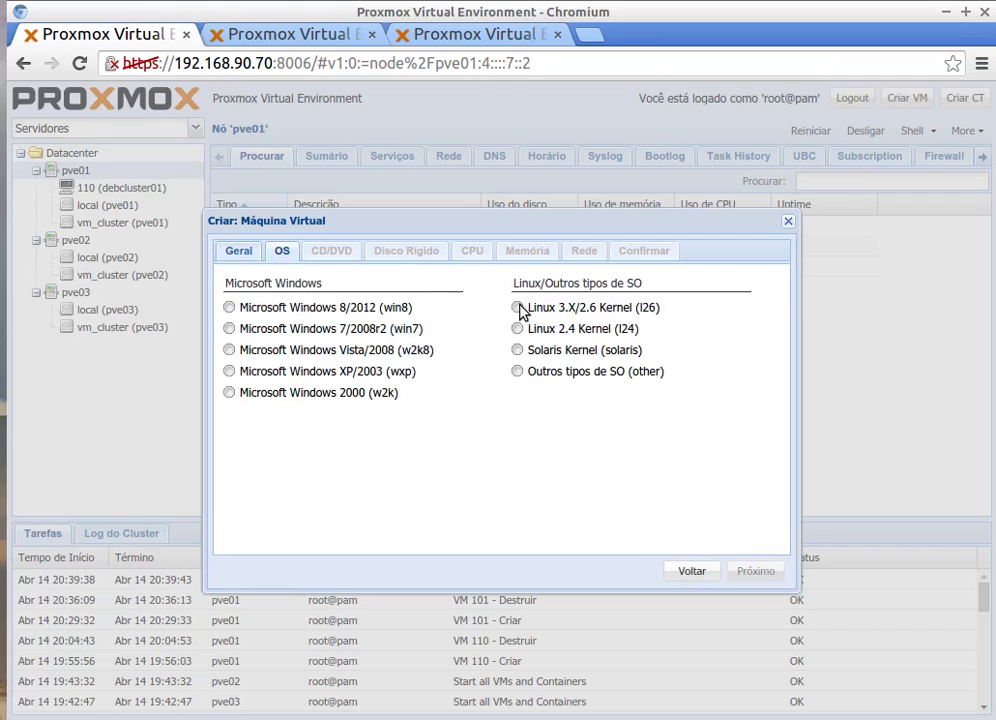
left_click(519, 308)
left_click(332, 260)
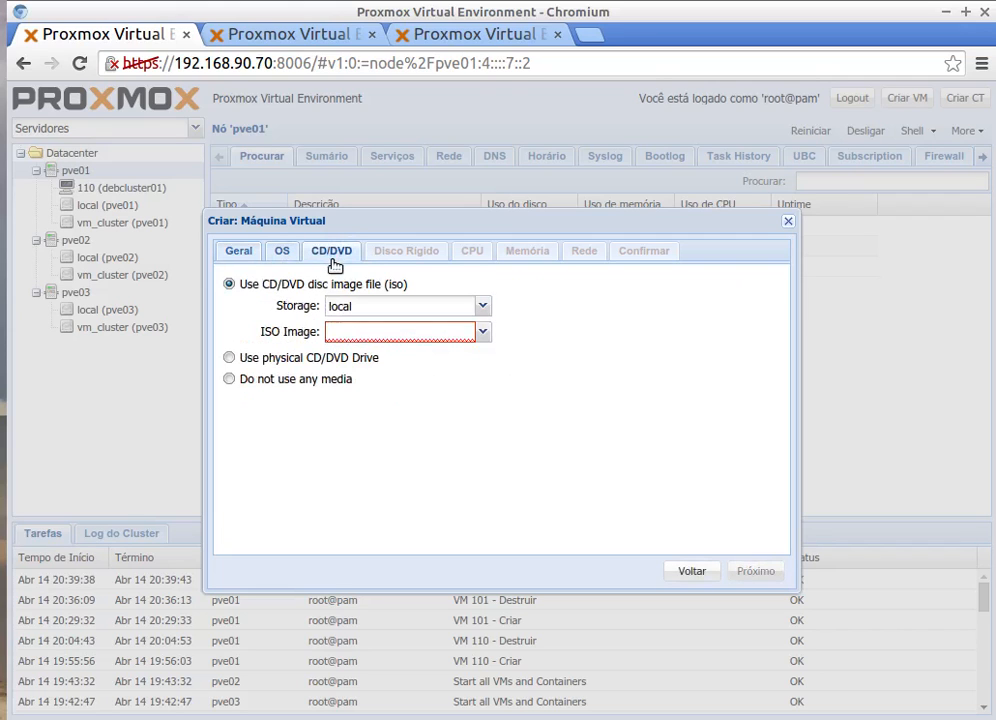
left_click(483, 333)
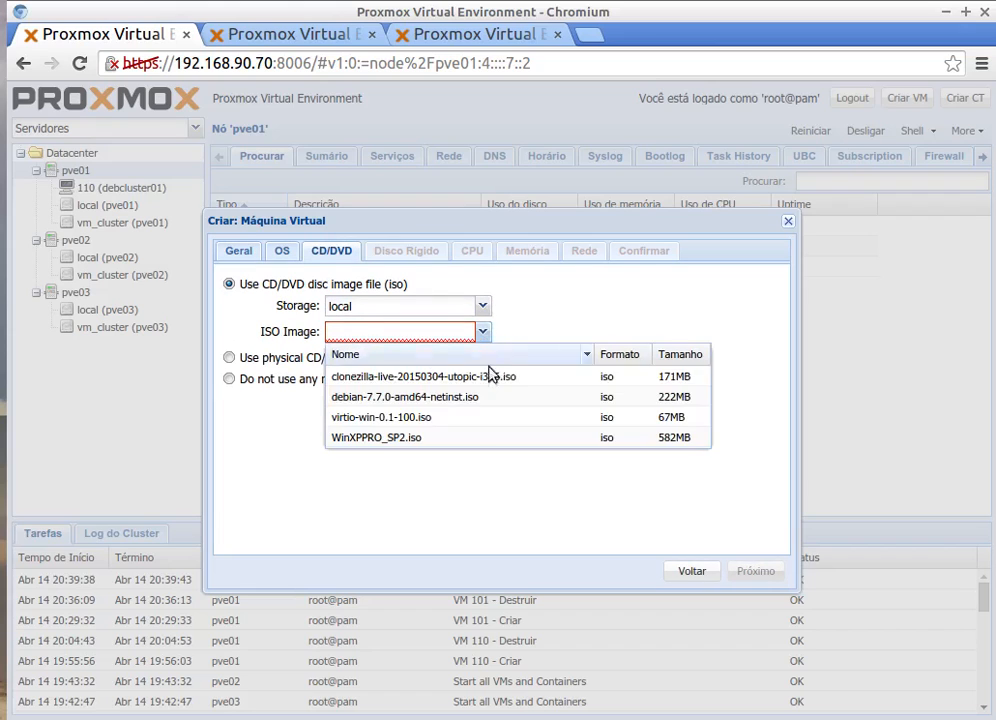
left_click(398, 378)
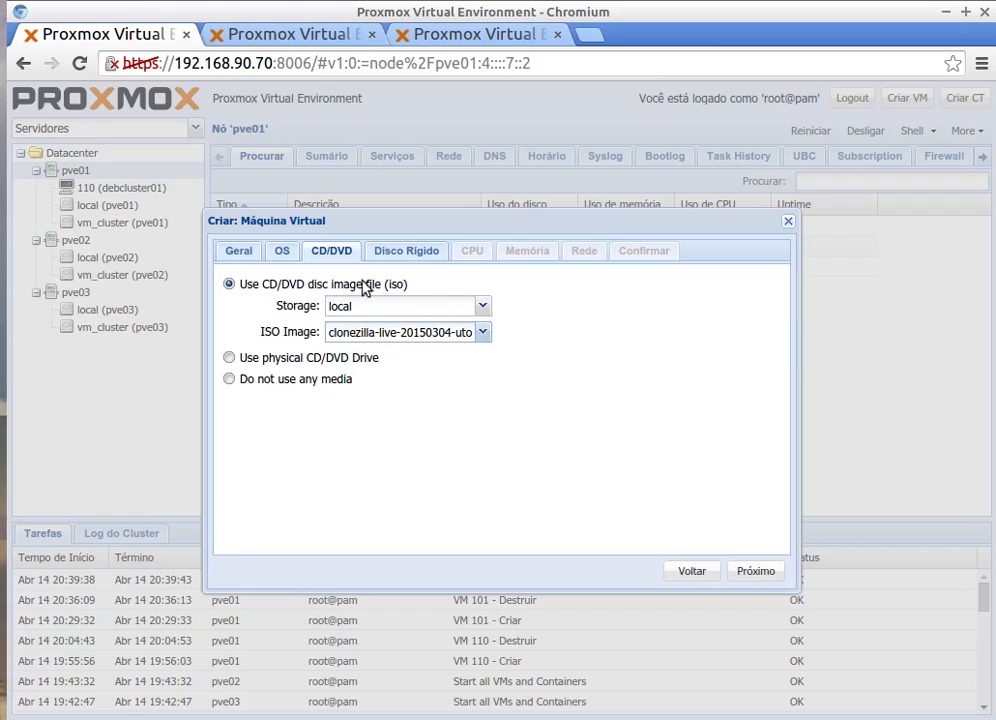
Step: Give it a 2 GB raw VIRTIO disk stored on vm_cluster
left_click(406, 252)
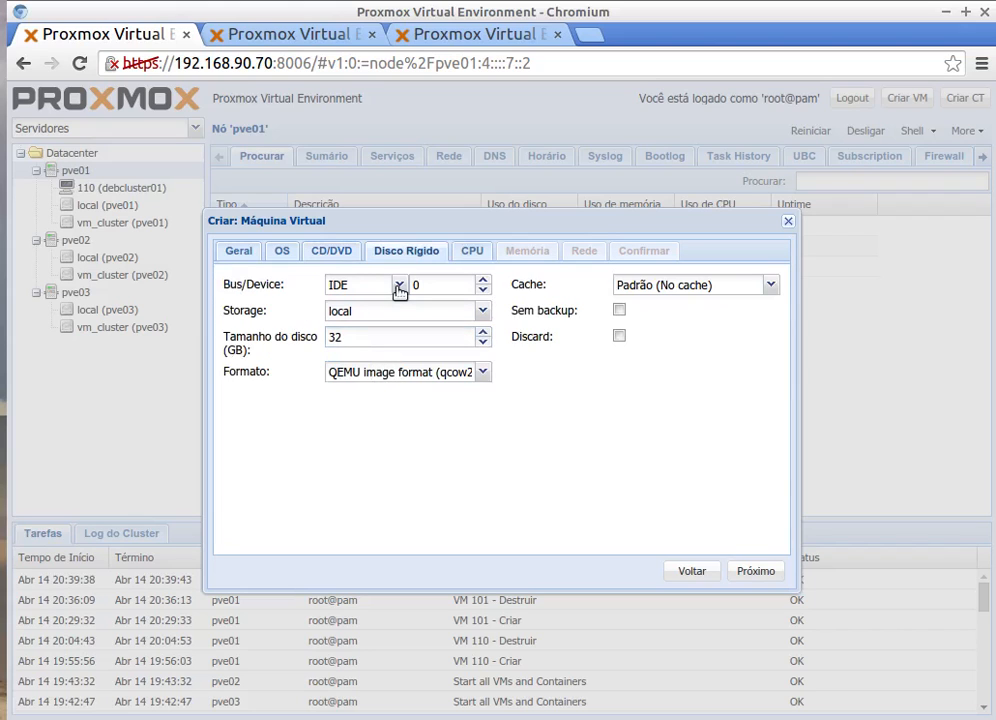
left_click(400, 287)
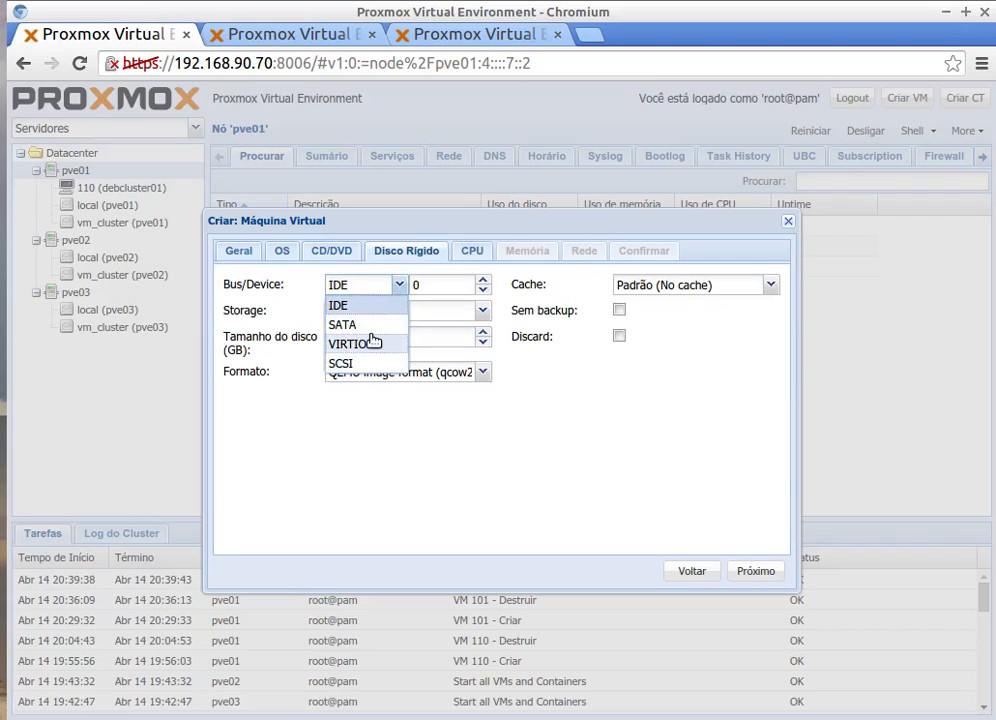
left_click(373, 340)
left_click_drag(358, 337, 300, 340)
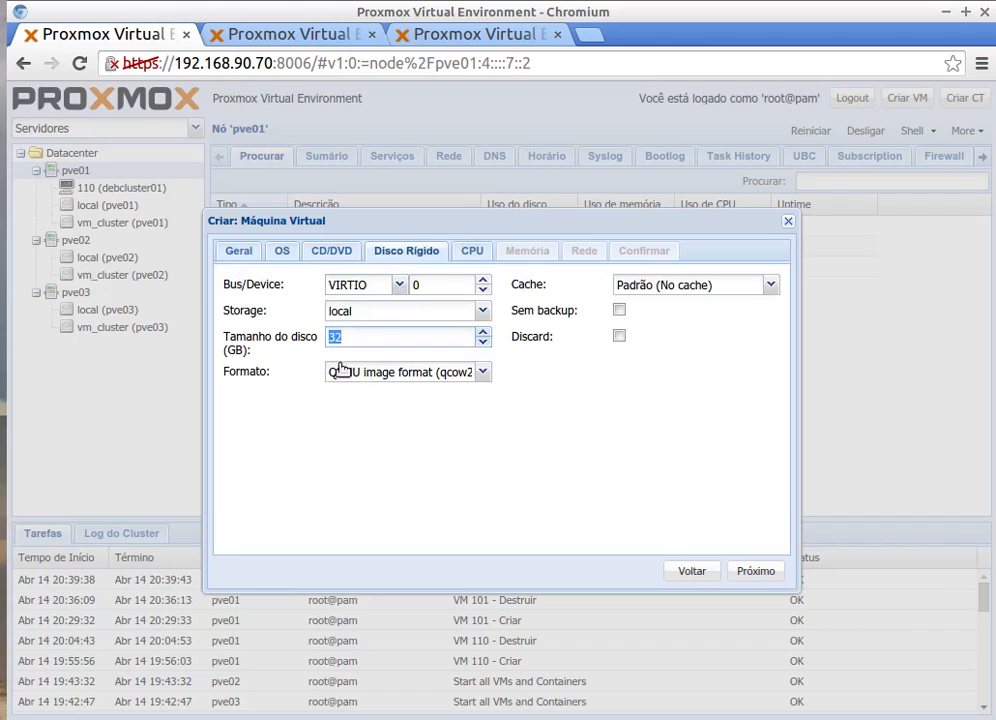
type("2")
left_click(482, 372)
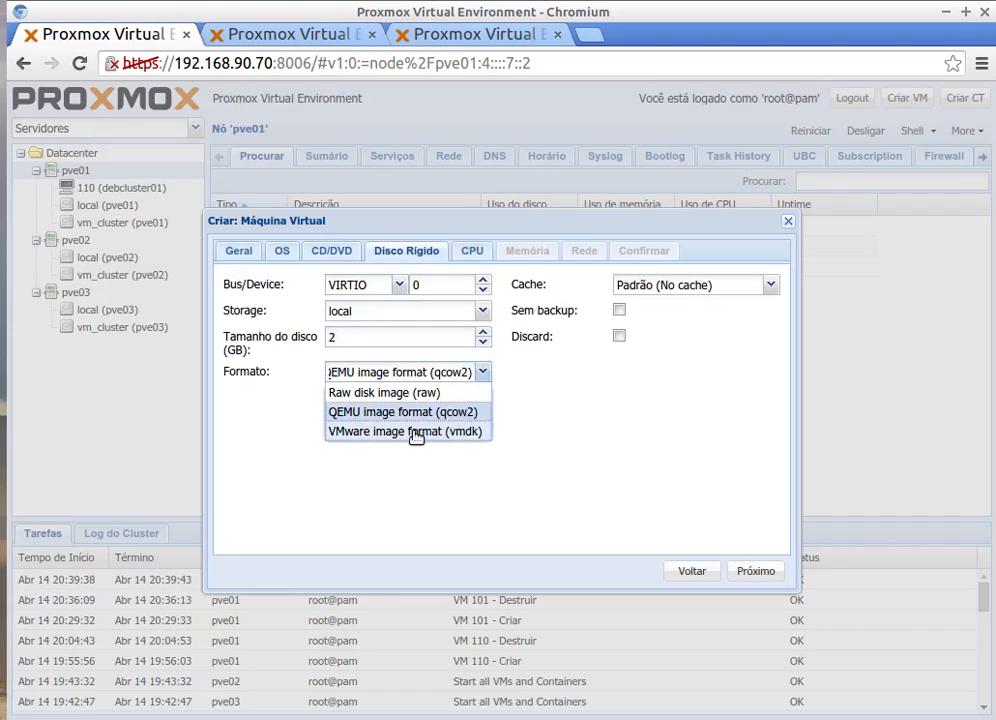
left_click(391, 394)
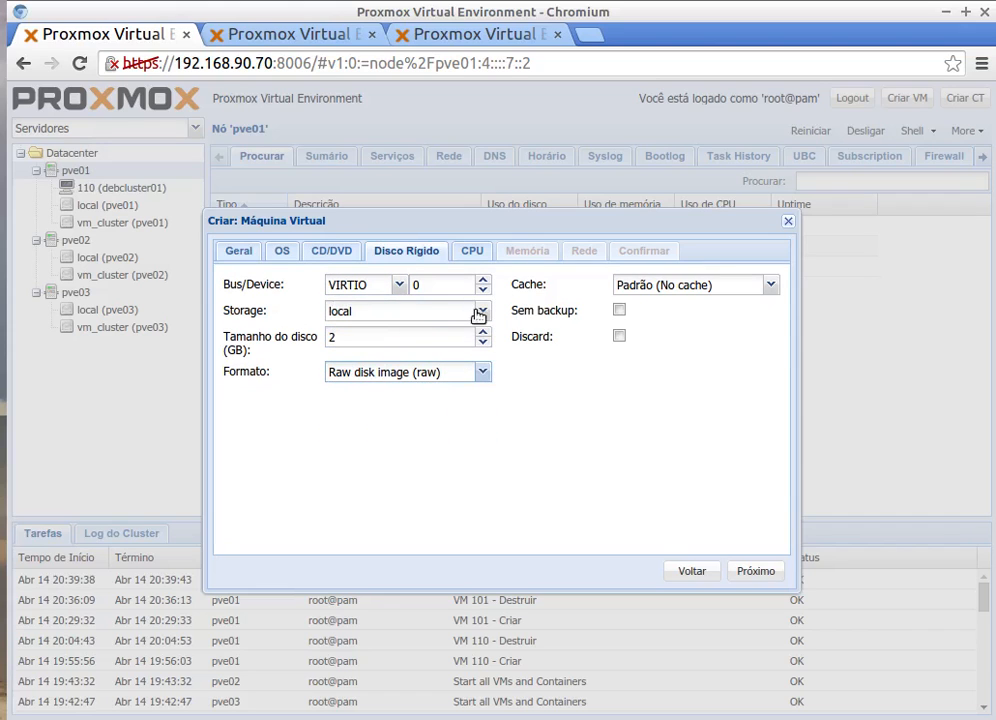
left_click(368, 316)
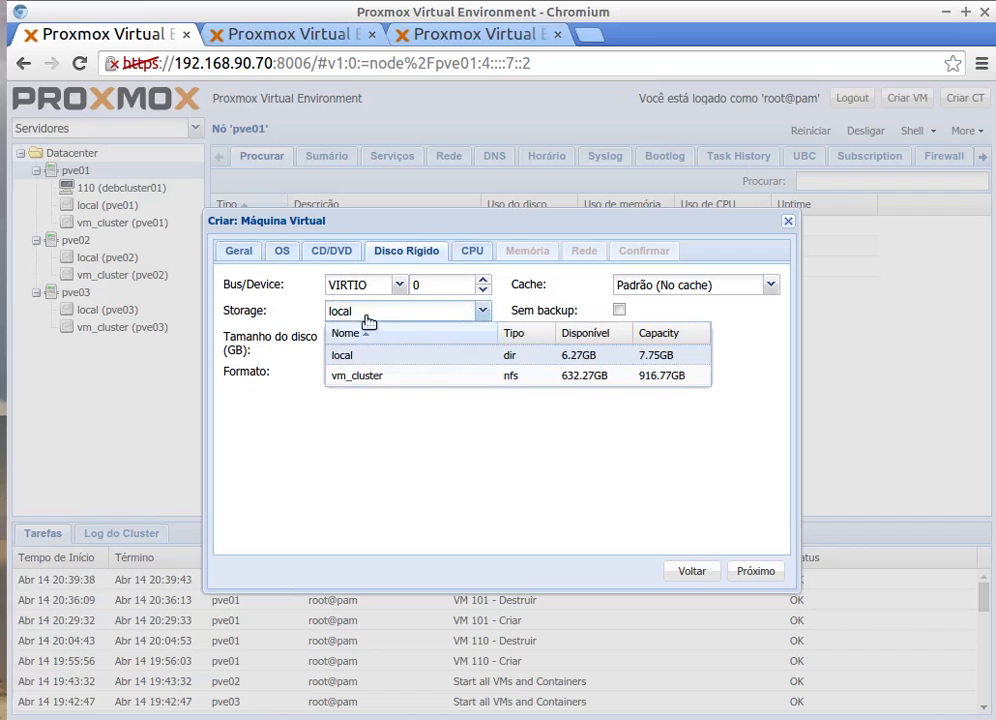
left_click(361, 378)
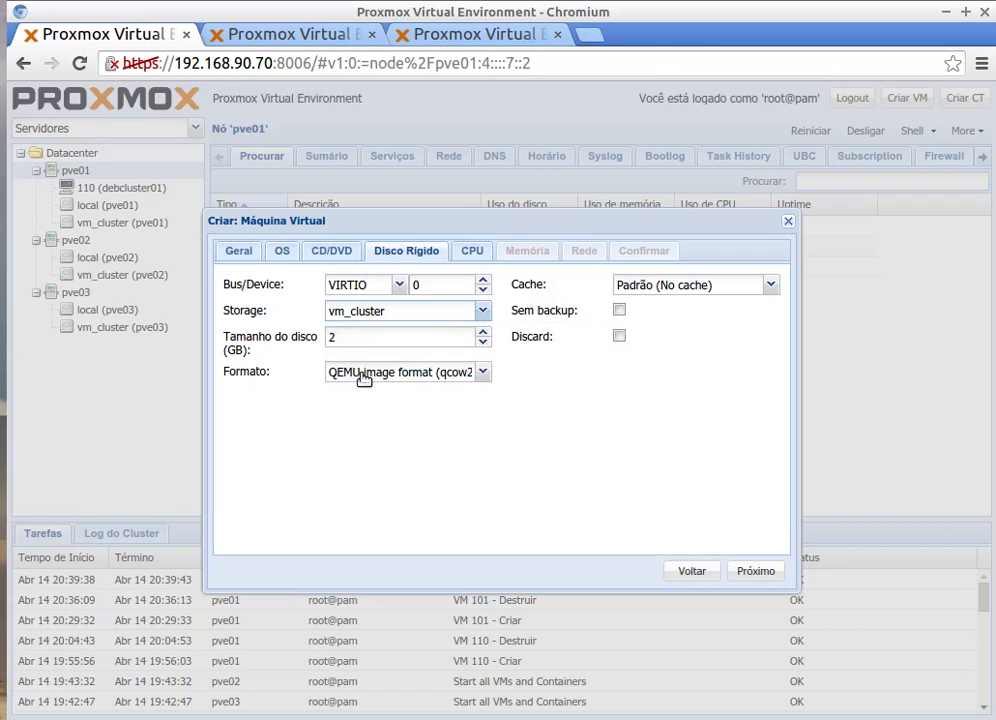
Step: Set the CPU type to host, review the summary and finish creating VM 111
left_click(473, 254)
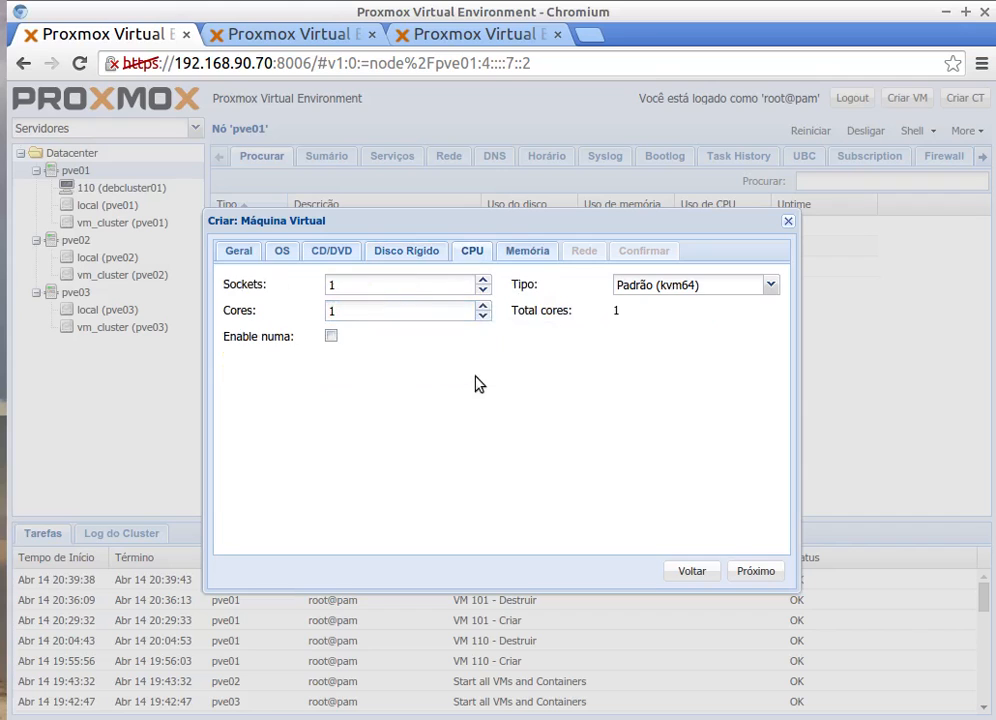
left_click(775, 286)
left_click_drag(774, 413, 772, 576)
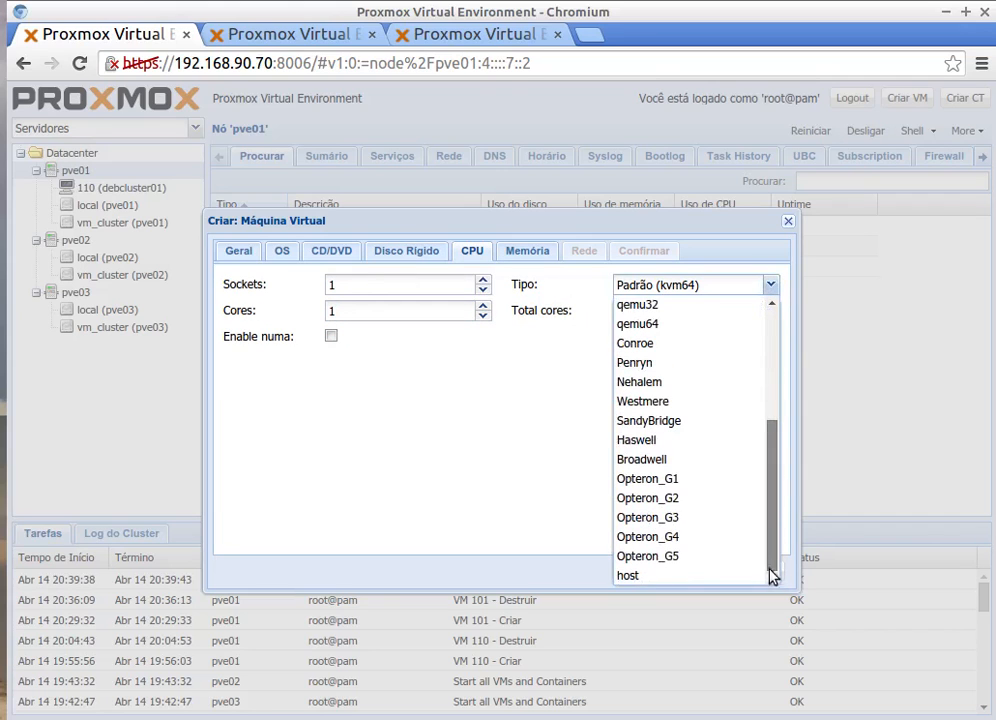
left_click(666, 577)
left_click(535, 252)
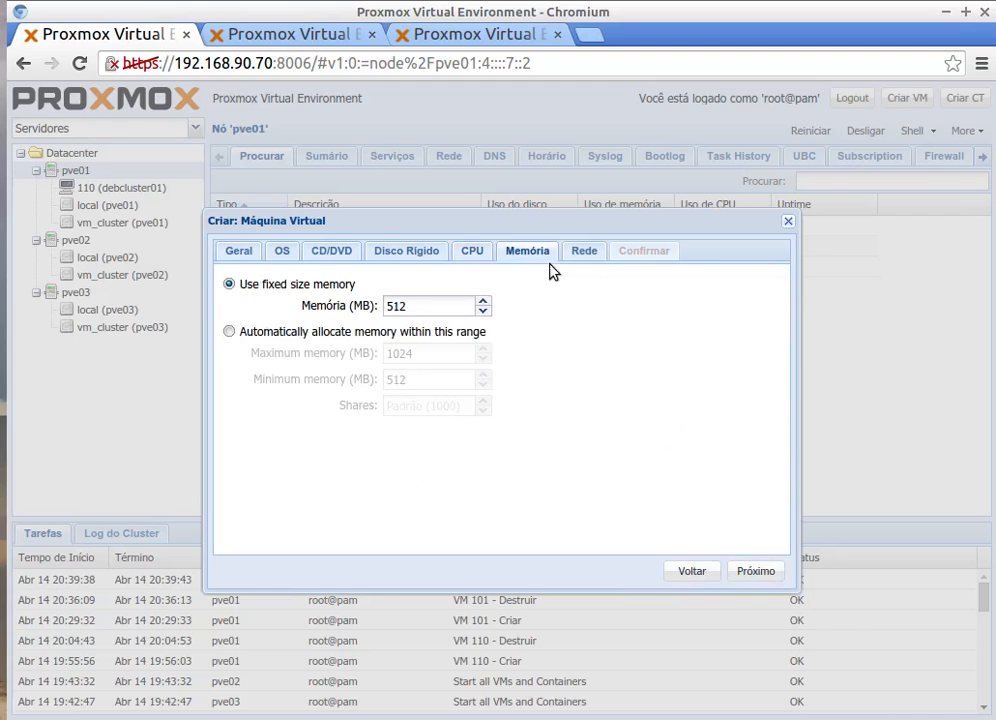
left_click(582, 252)
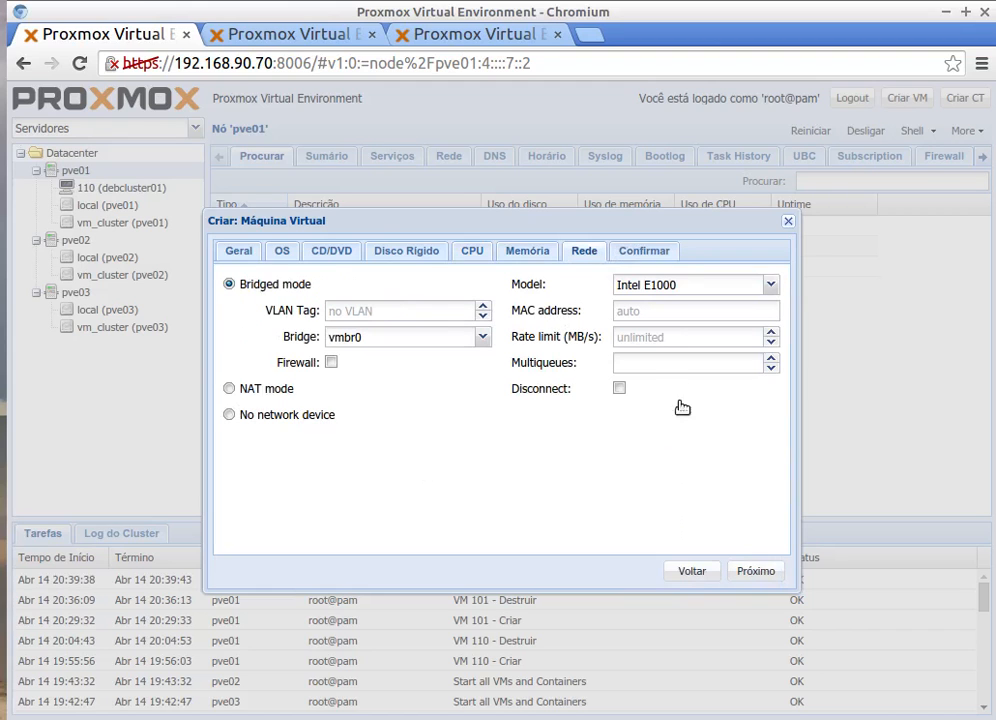
left_click(750, 569)
left_click(755, 571)
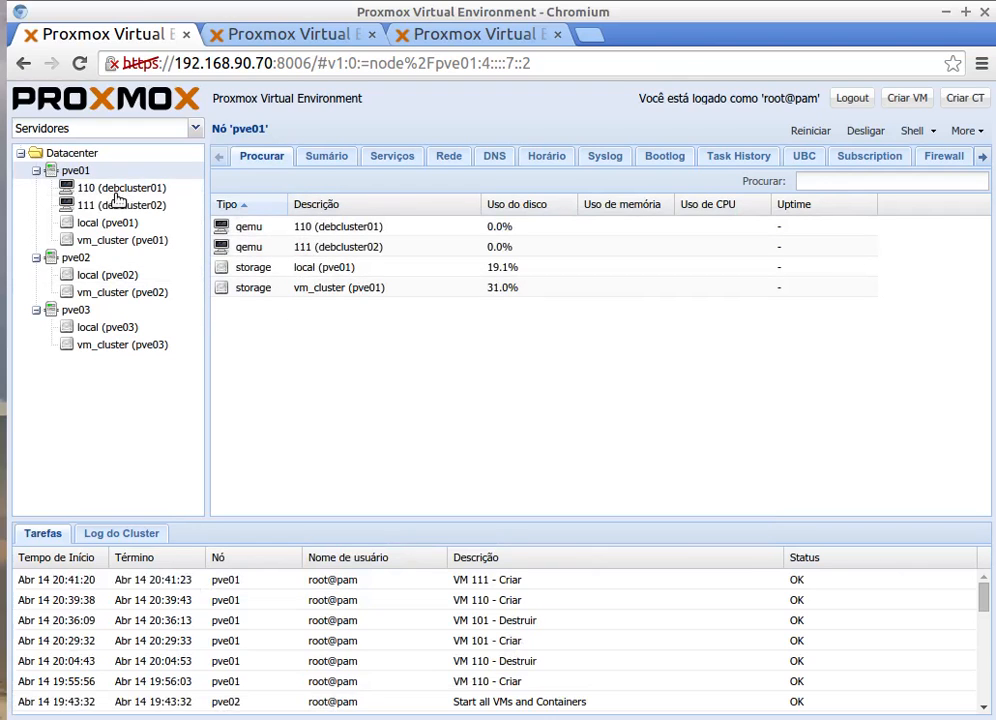
Step: Browse the vm_cluster storage contents on pve01 and select the vzdump-qemu-110 18_18_27 backup
left_click(129, 206)
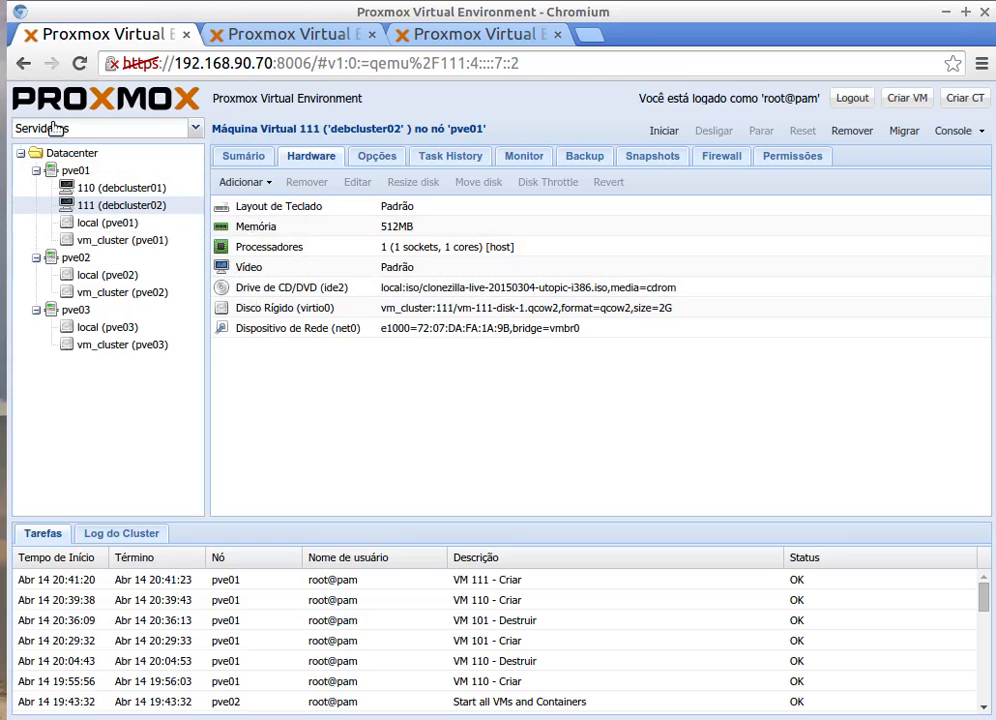
left_click(69, 171)
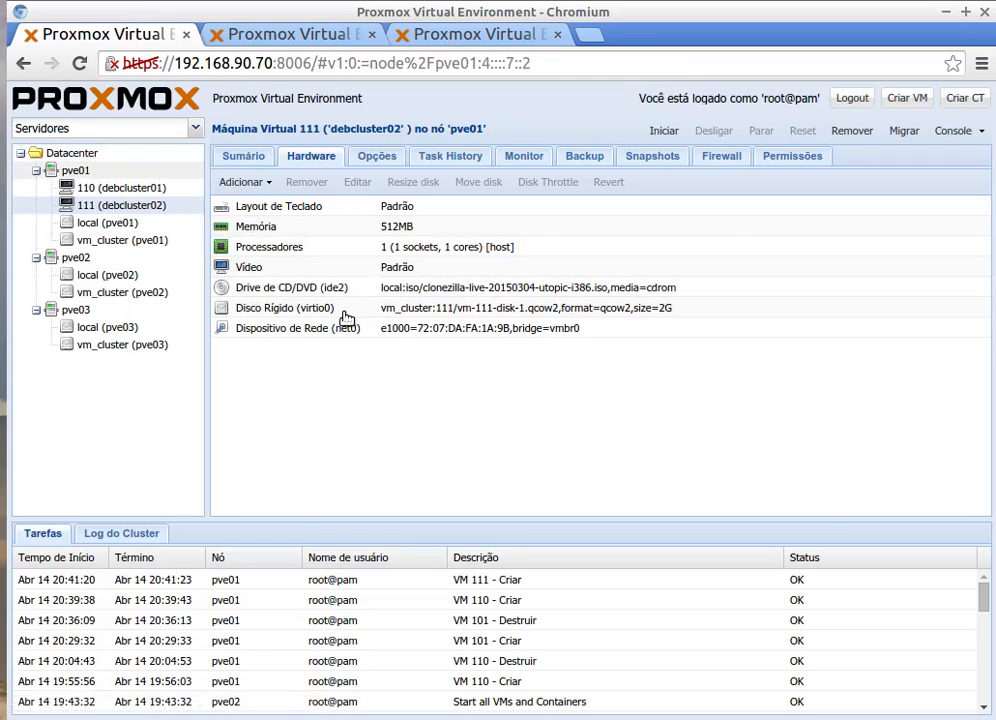
left_click(122, 241)
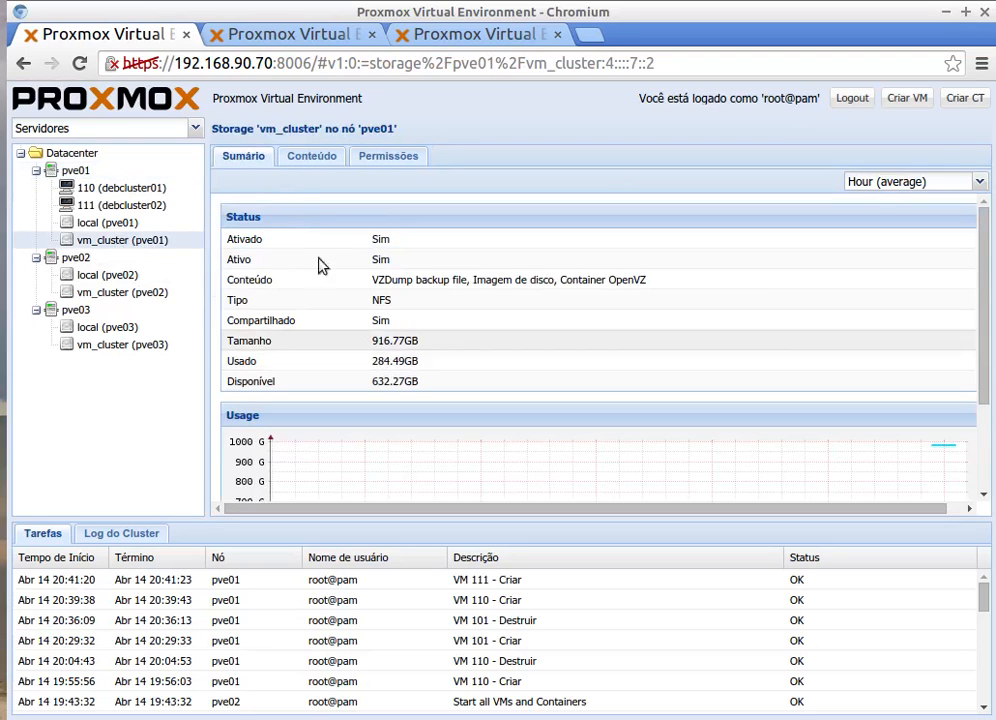
left_click(316, 159)
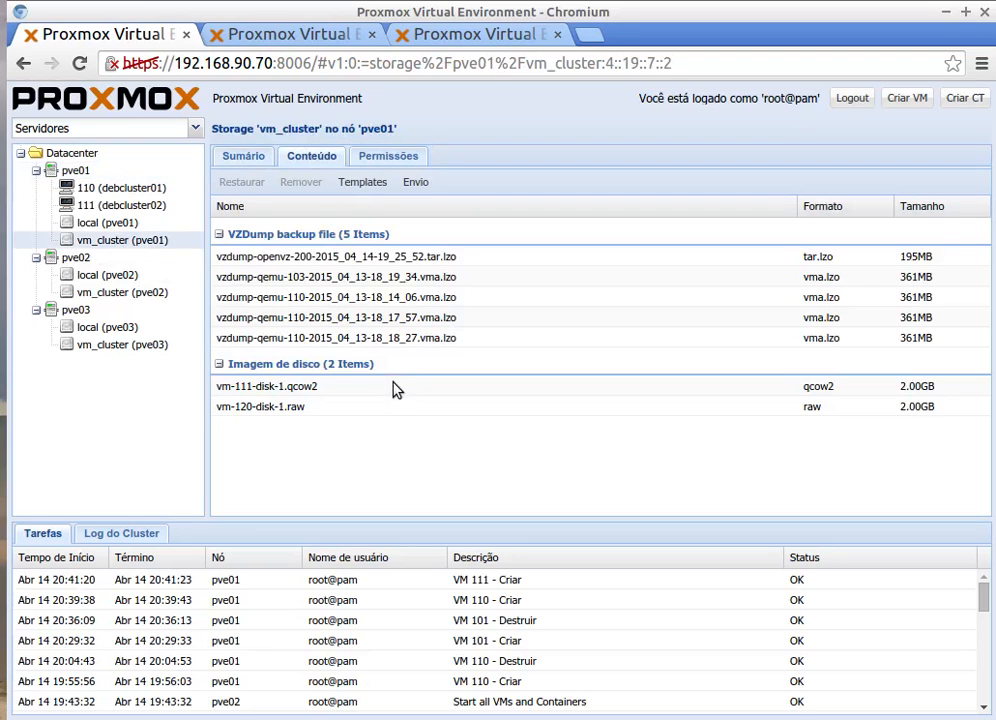
left_click(263, 341)
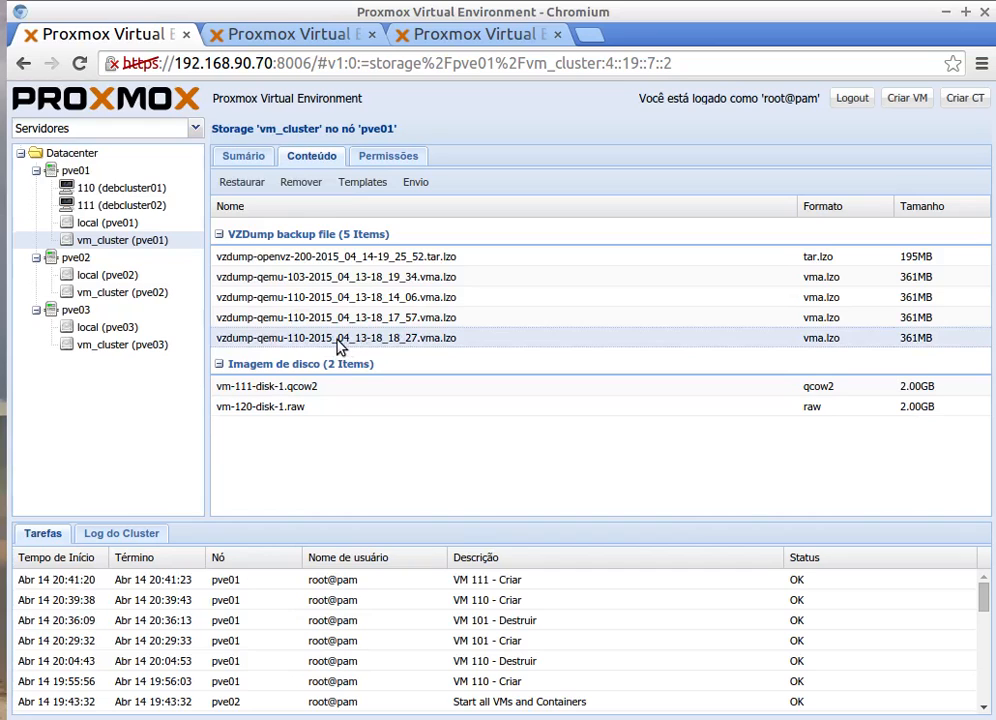
Step: Restore the VM 110 backup onto vm_cluster storage as VM ID 112, then close the finished task log
left_click(241, 182)
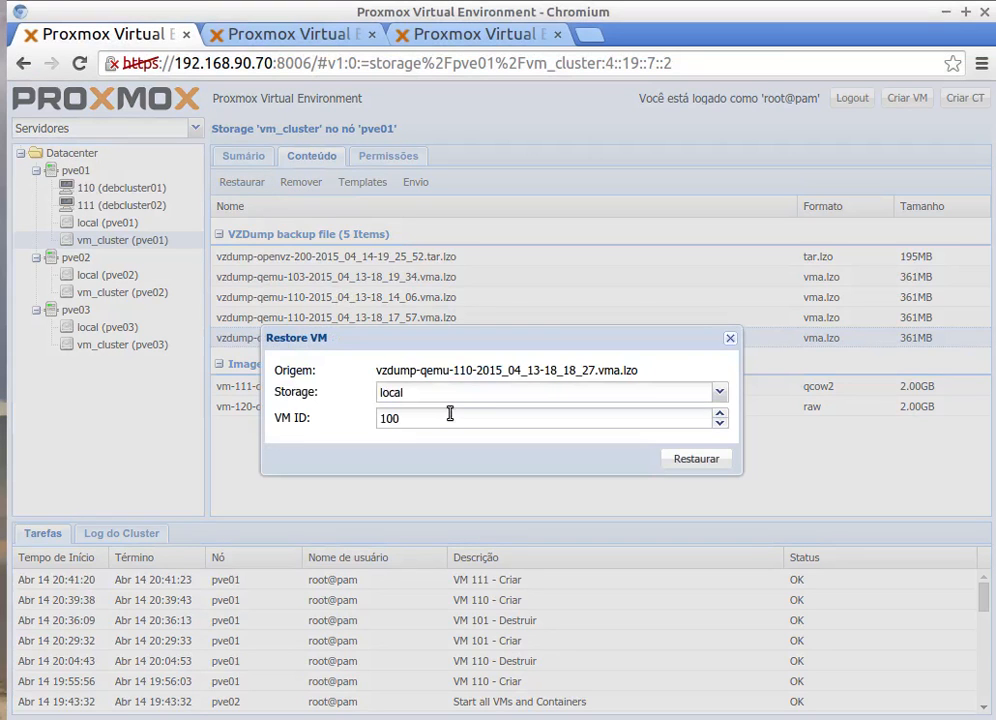
left_click(704, 392)
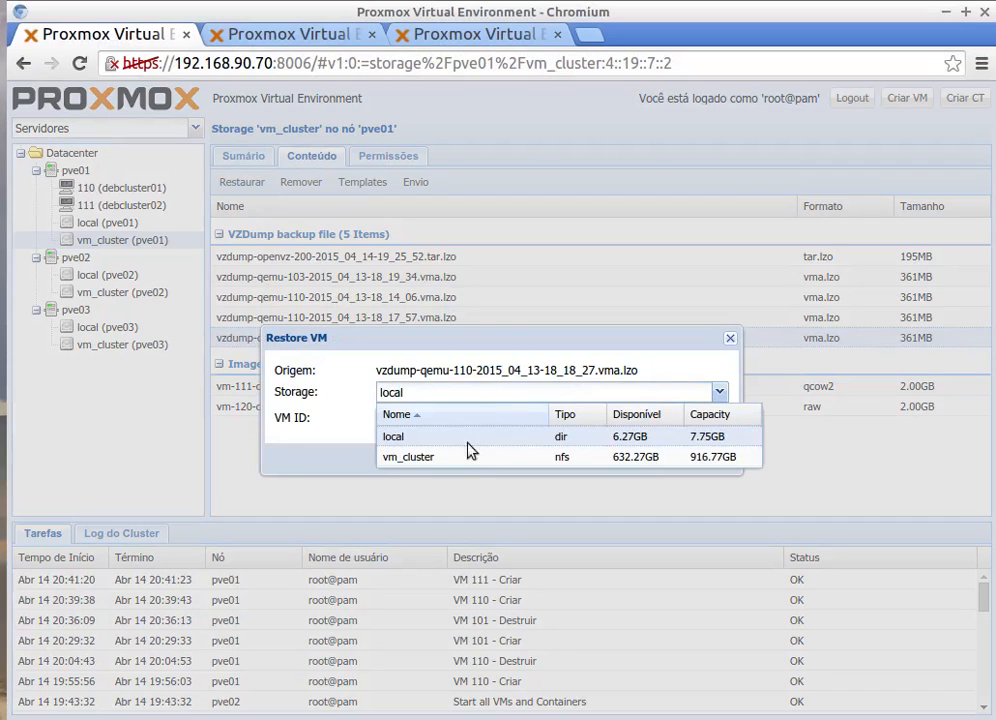
left_click(407, 469)
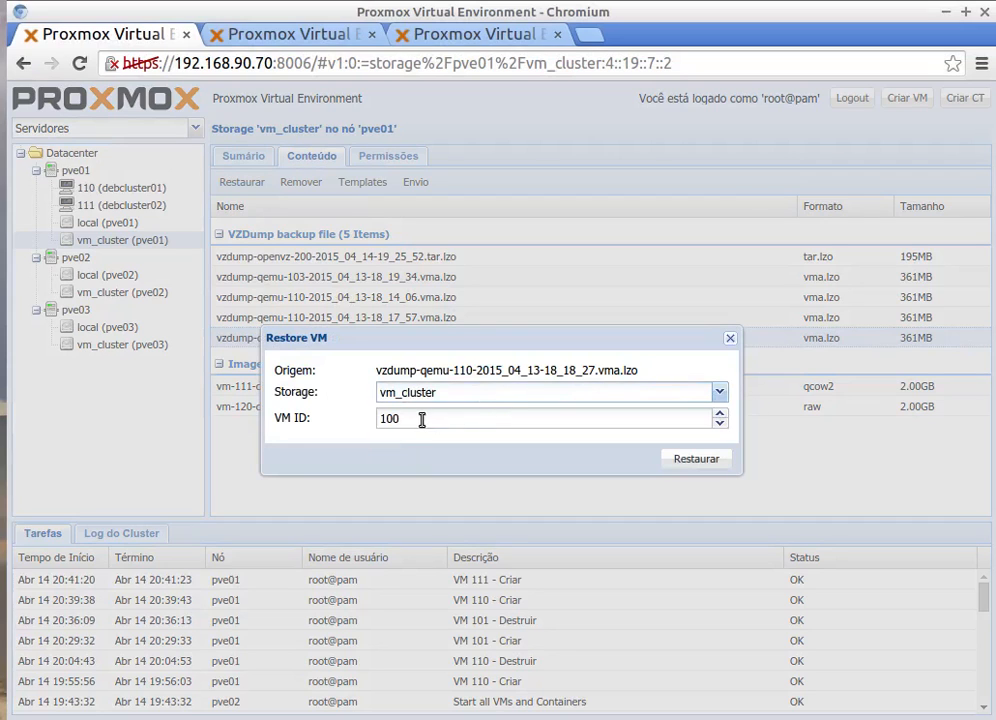
left_click_drag(421, 419, 362, 425)
type("112")
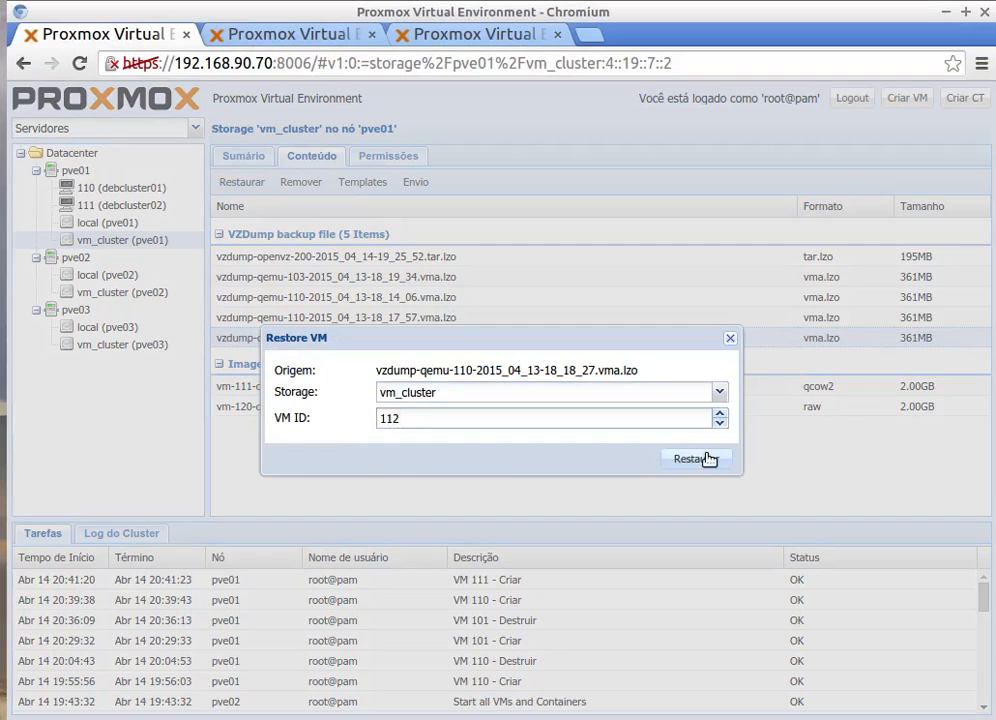
left_click(705, 459)
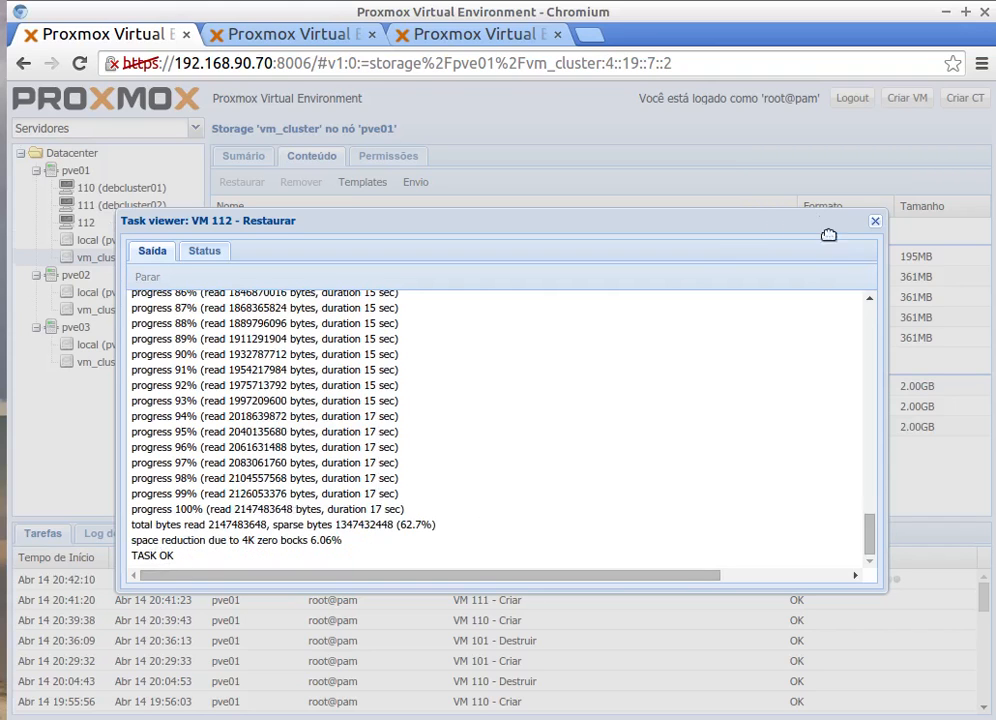
left_click(876, 222)
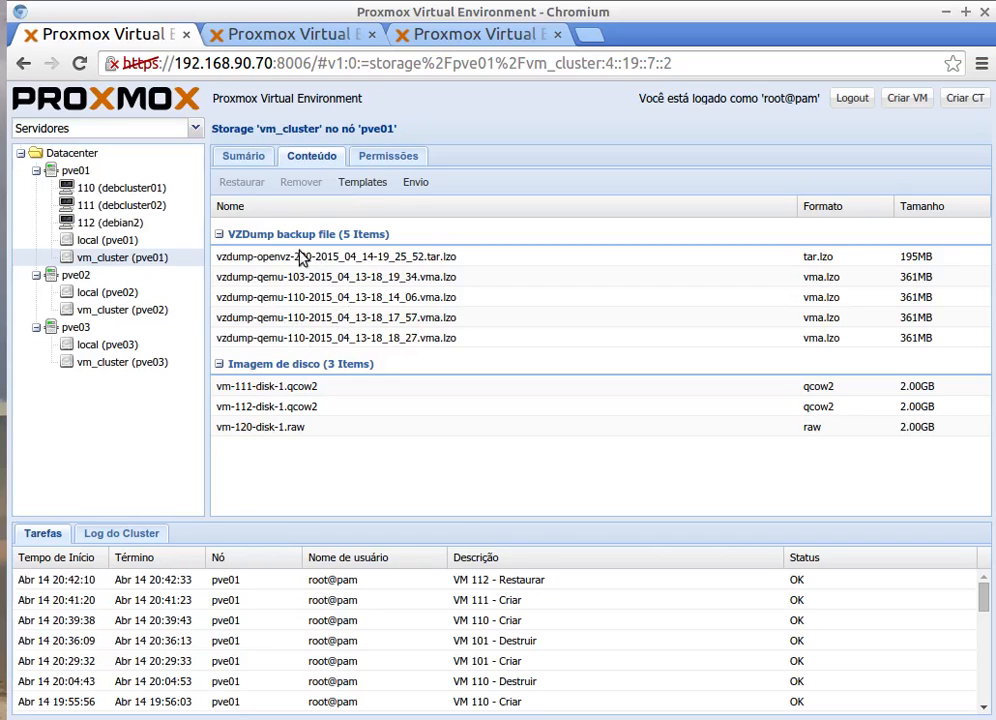
Step: Start VM 112 (debian2) and open its noVNC console
left_click(108, 226)
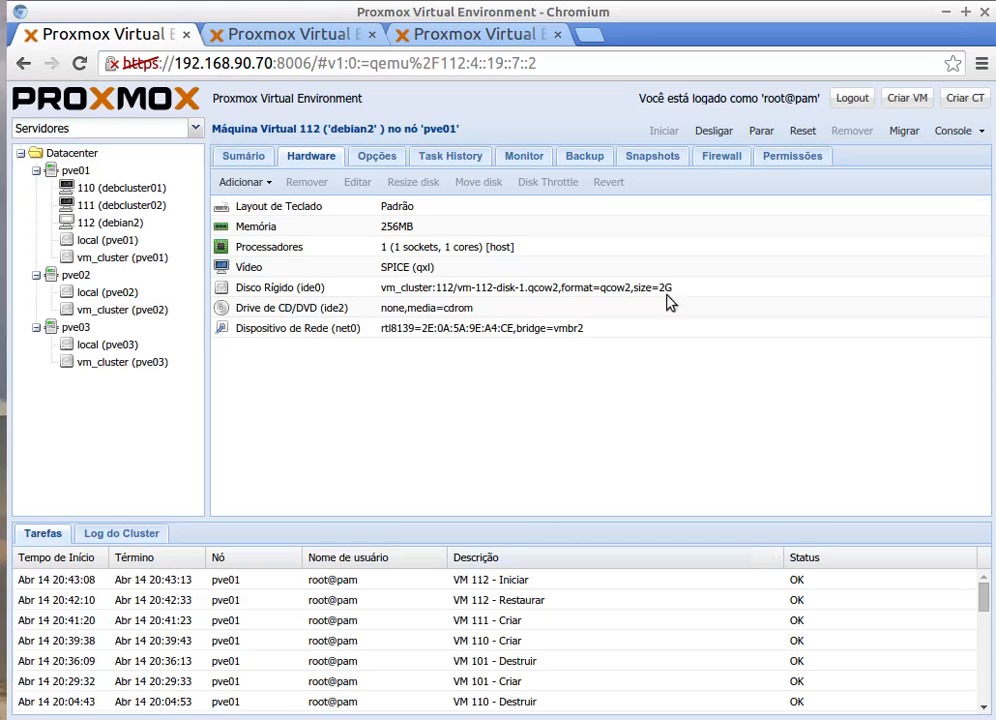
left_click(58, 222)
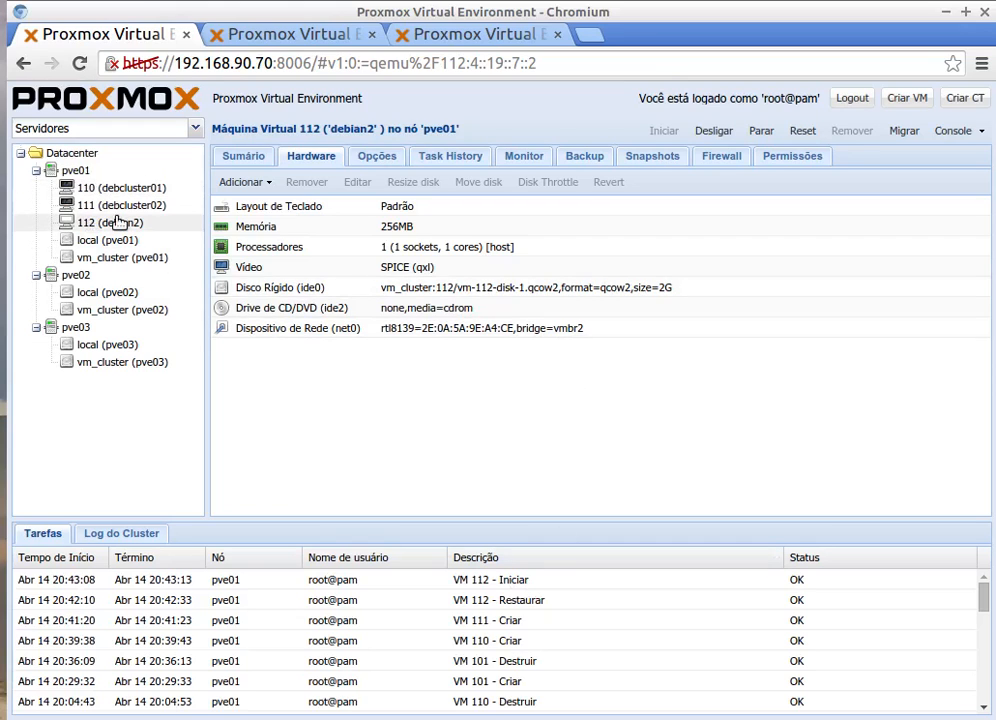
left_click(952, 132)
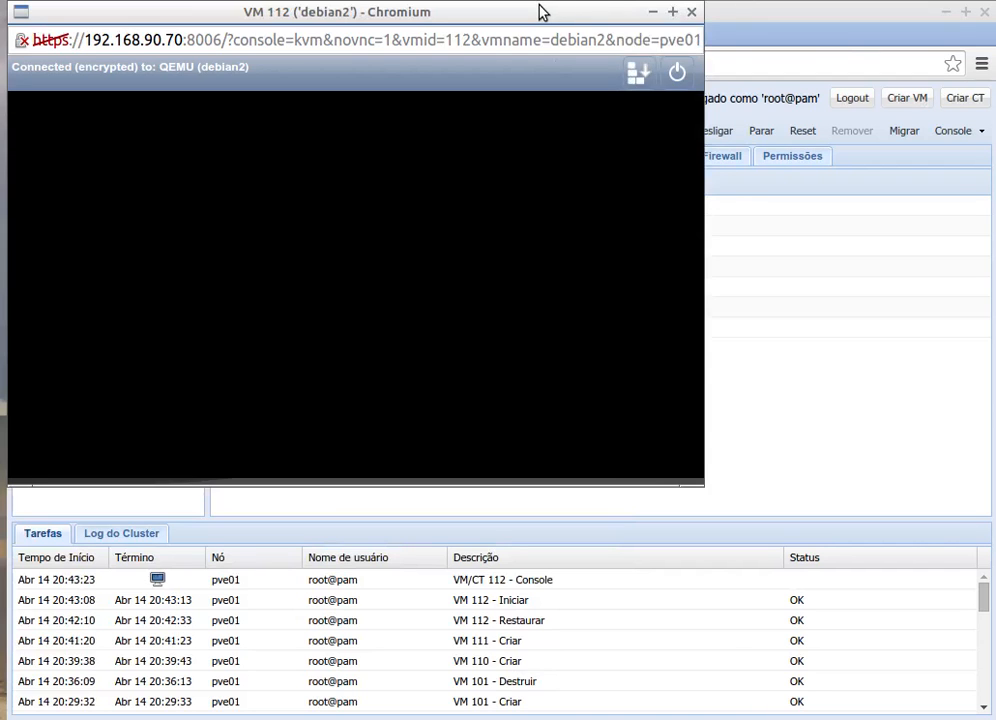
Step: Reposition the console window and log in to VM 112 as root
left_click_drag(534, 13, 738, 129)
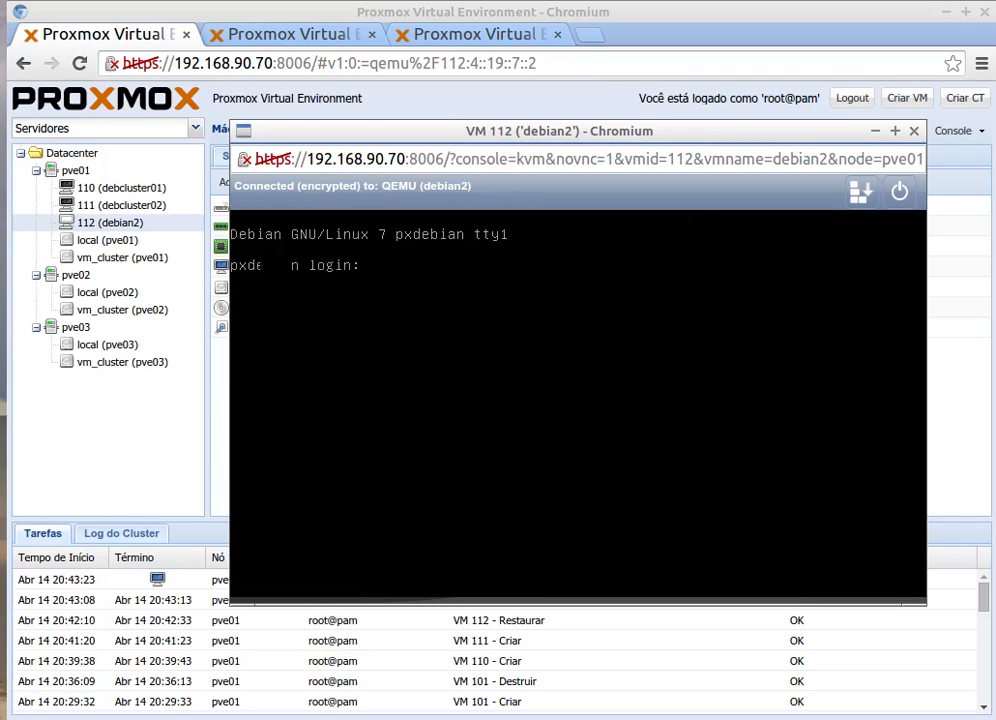
left_click_drag(405, 135, 450, 232)
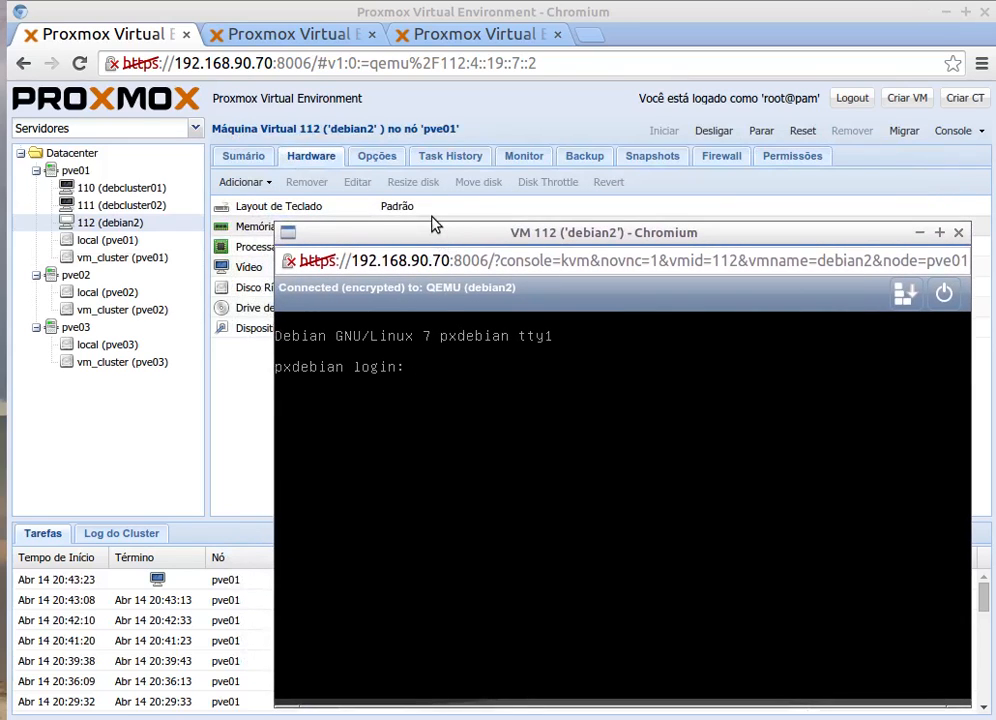
type("root")
key("Return")
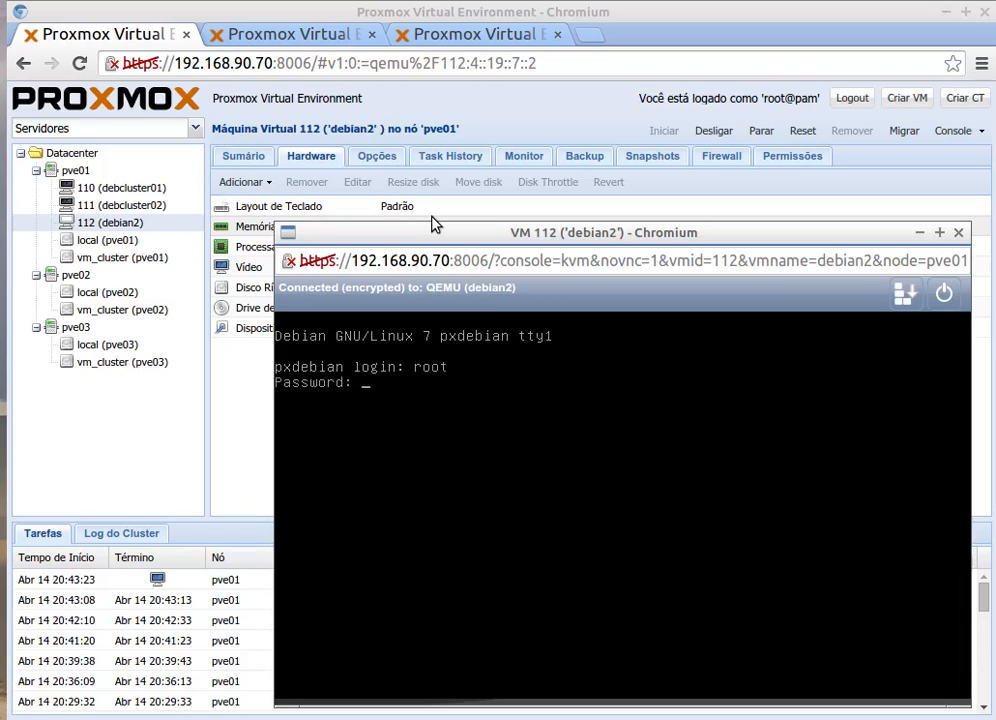
key("Return")
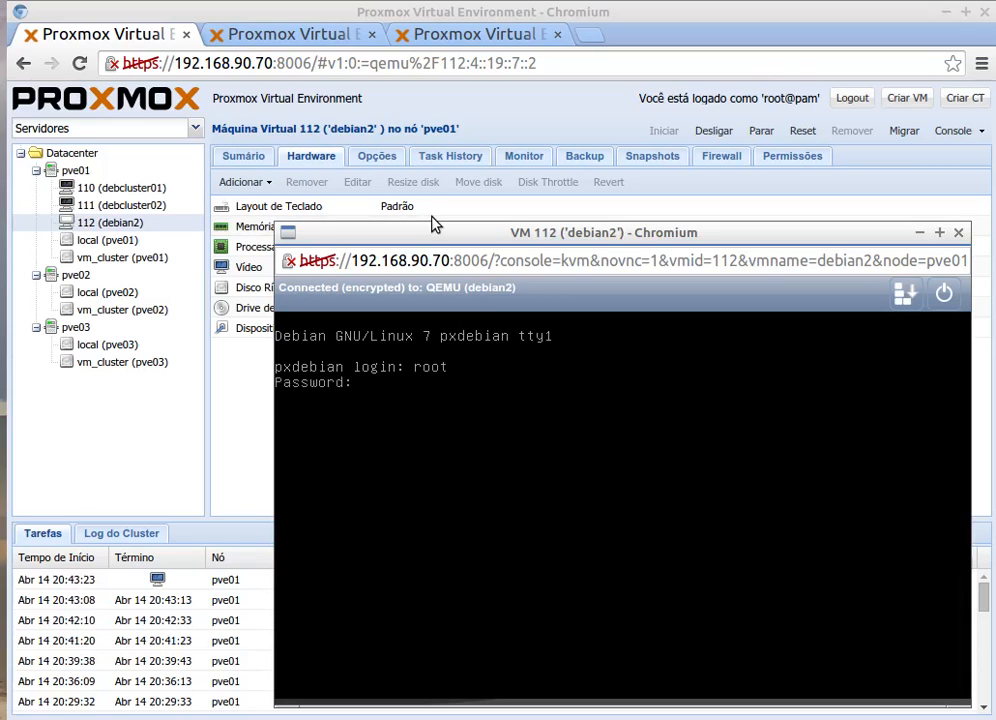
type("r")
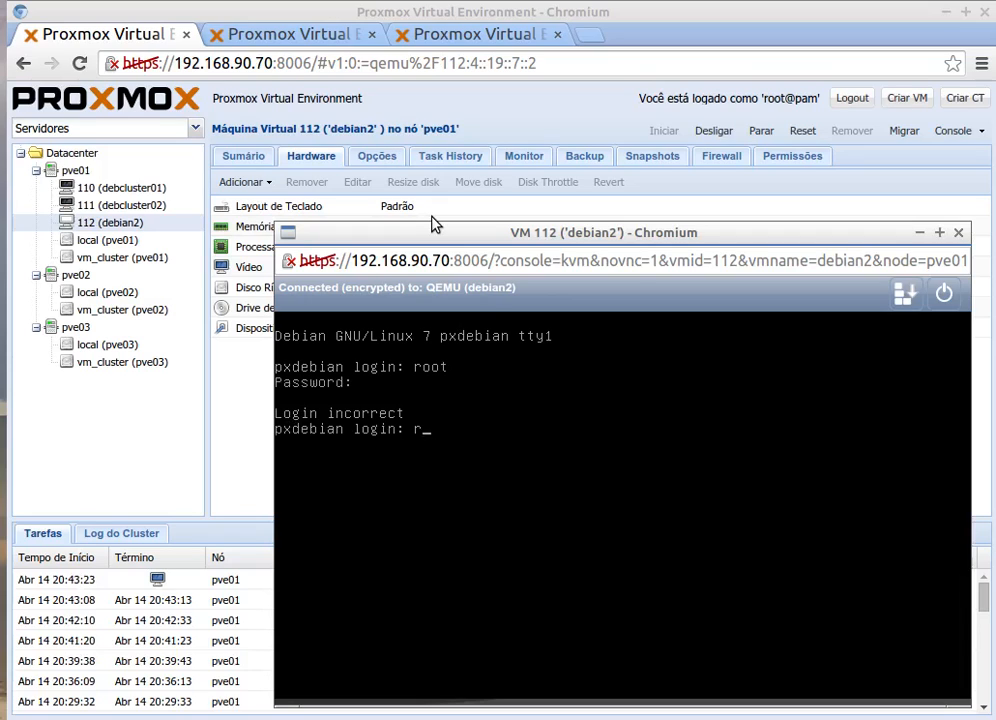
type("oot")
key("Return")
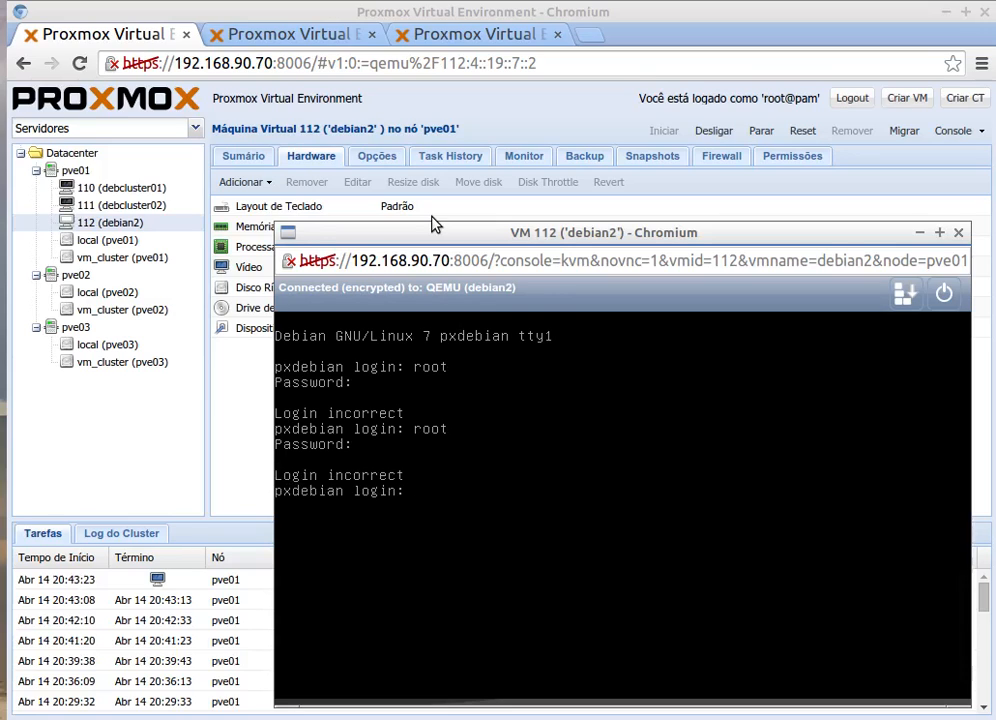
type("root")
key("Return")
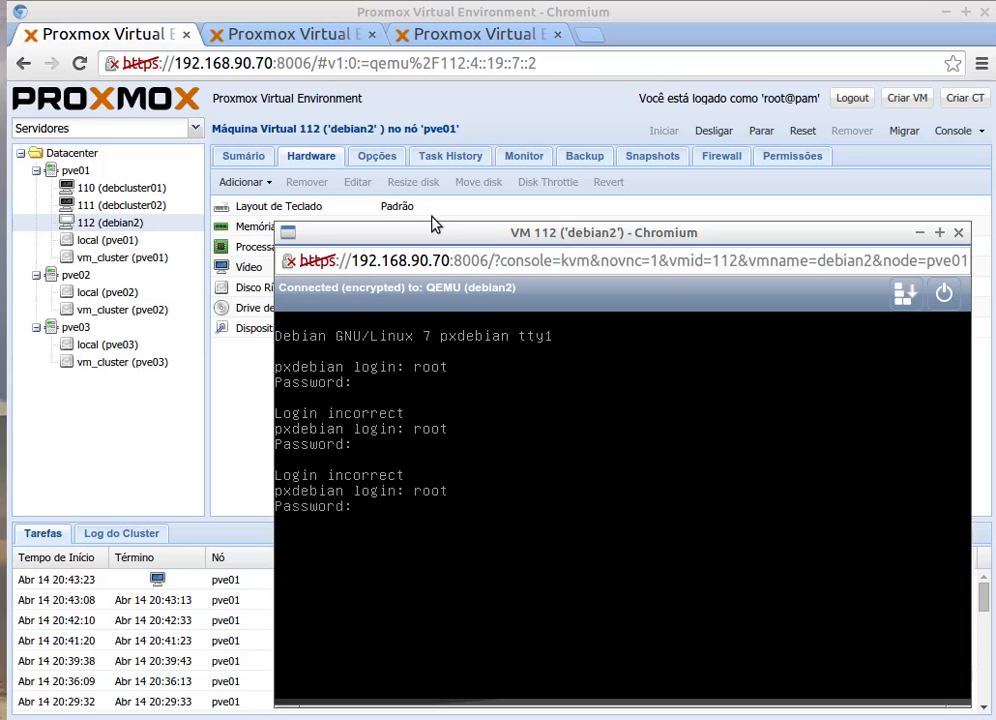
key("Return")
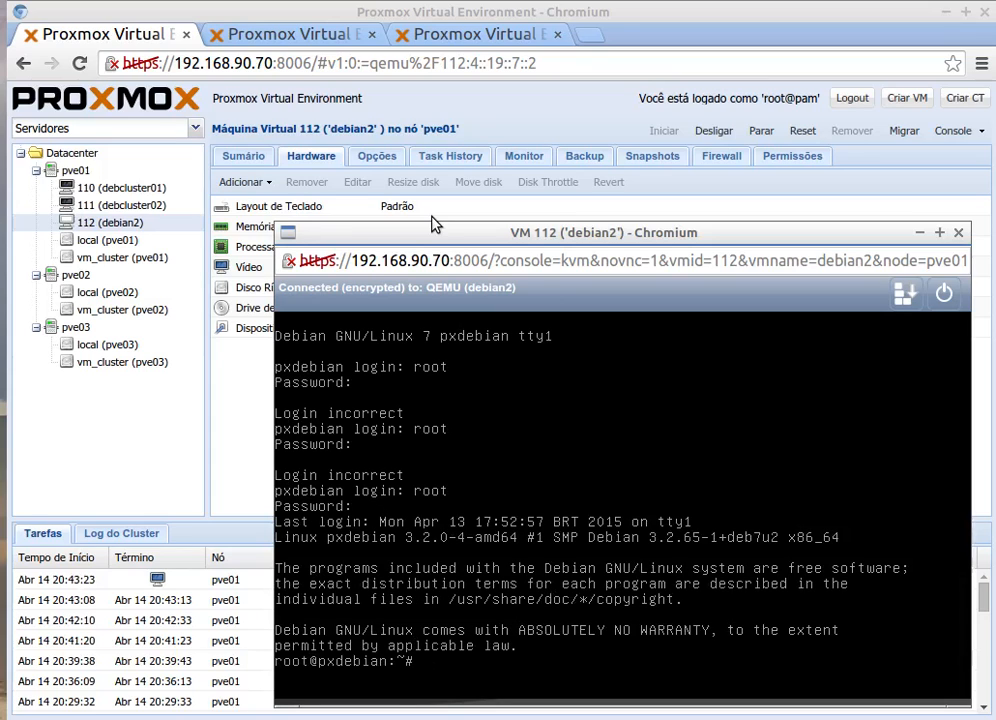
Step: Clear the console, run top, and return to the Proxmox management page
type("clear")
key("Return")
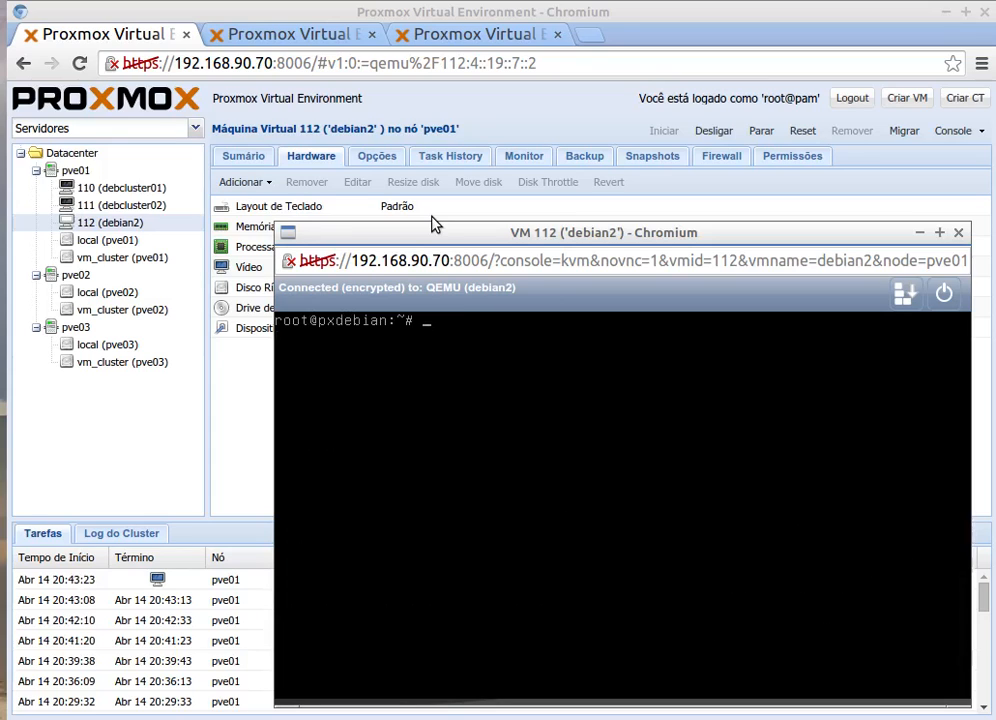
type("top")
key("Return")
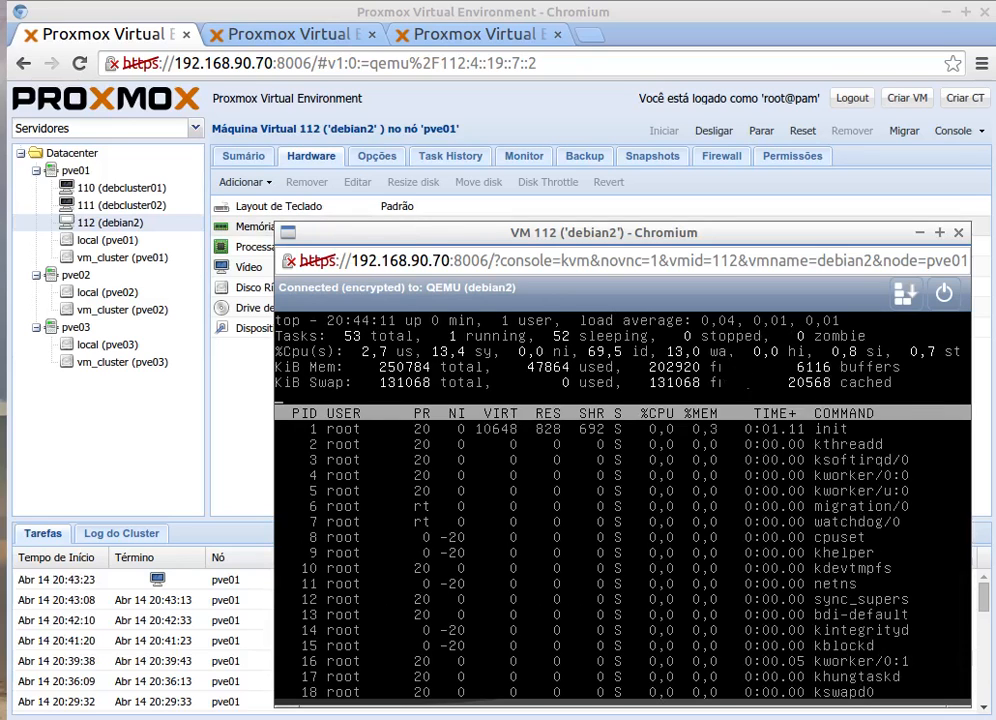
left_click(120, 224)
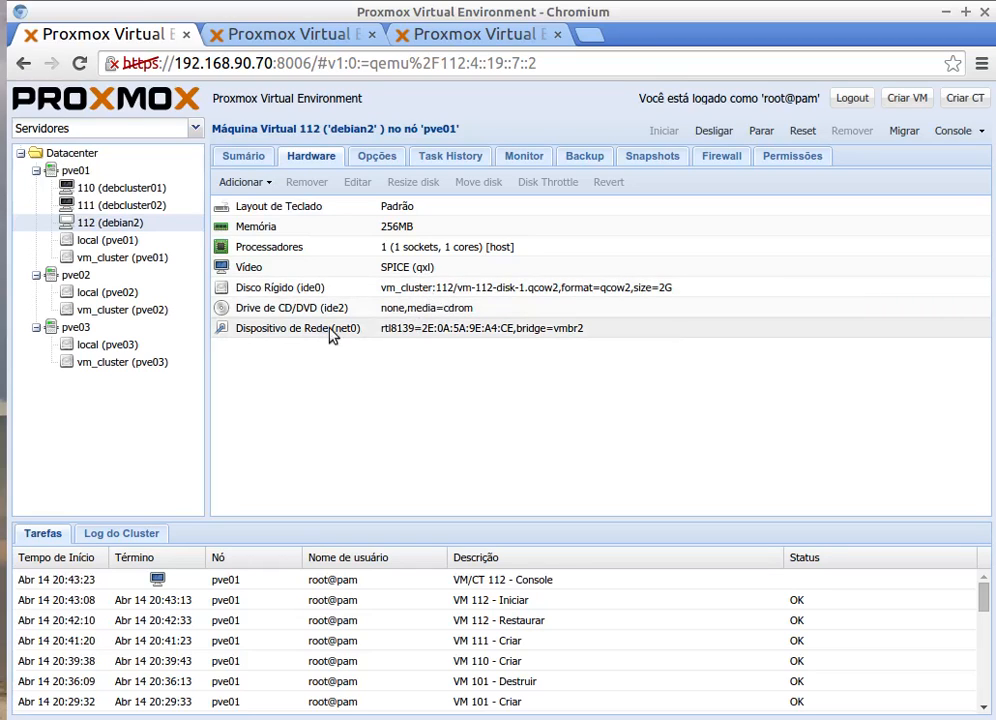
Step: Switch VM 112's network device from bridge vmbr2 to vmbr0
left_click(545, 332)
left_click(362, 180)
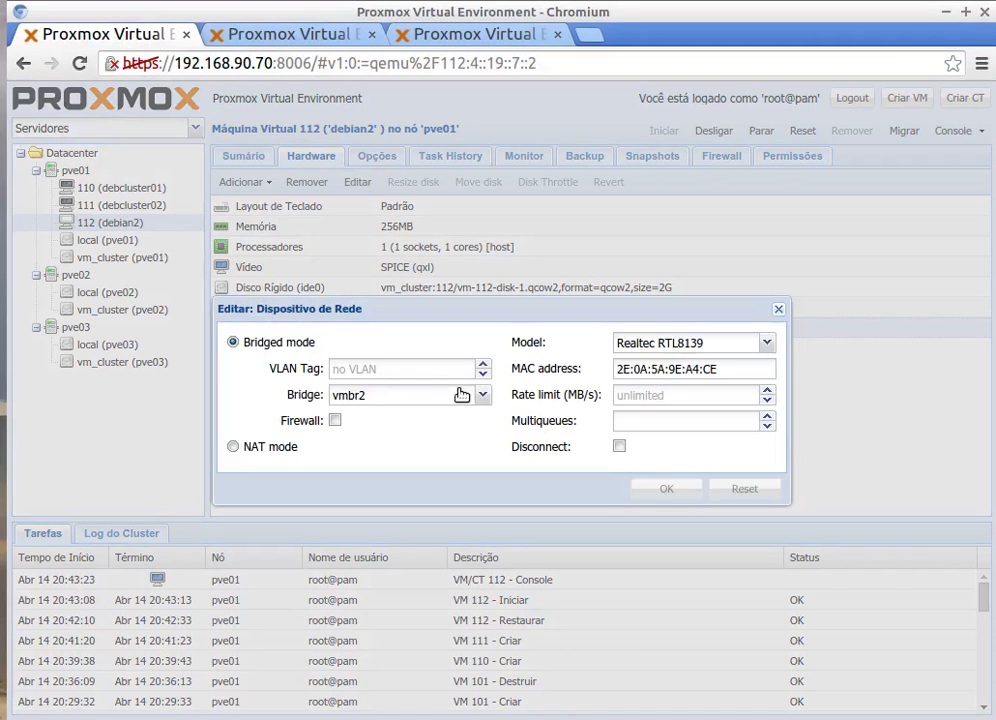
left_click(482, 395)
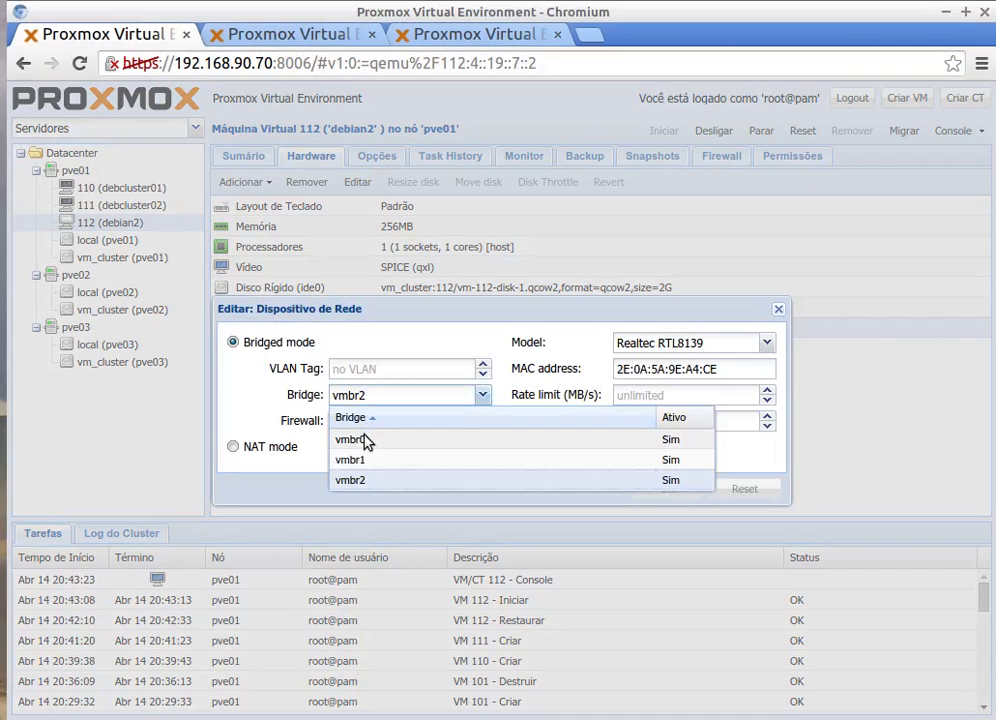
left_click(368, 440)
left_click(675, 491)
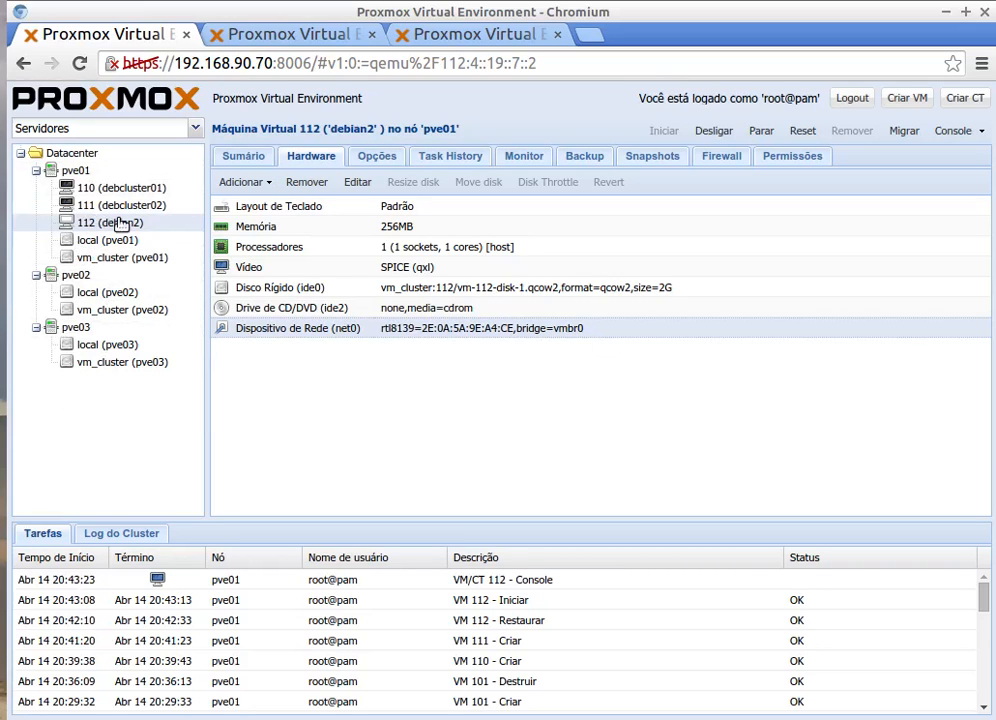
left_click(68, 277)
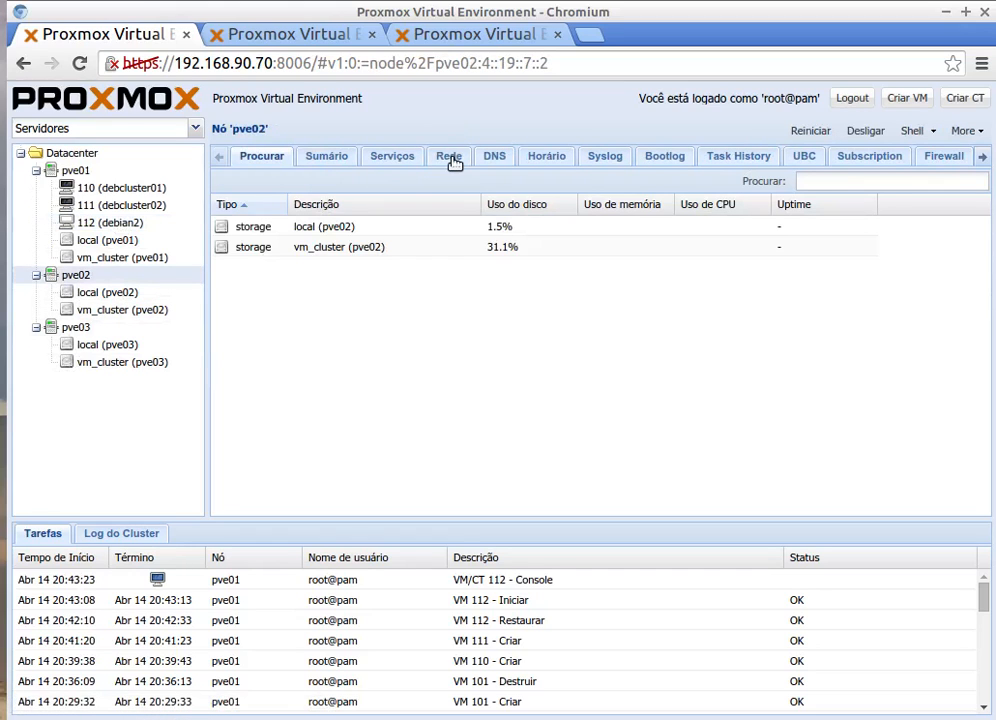
left_click(449, 159)
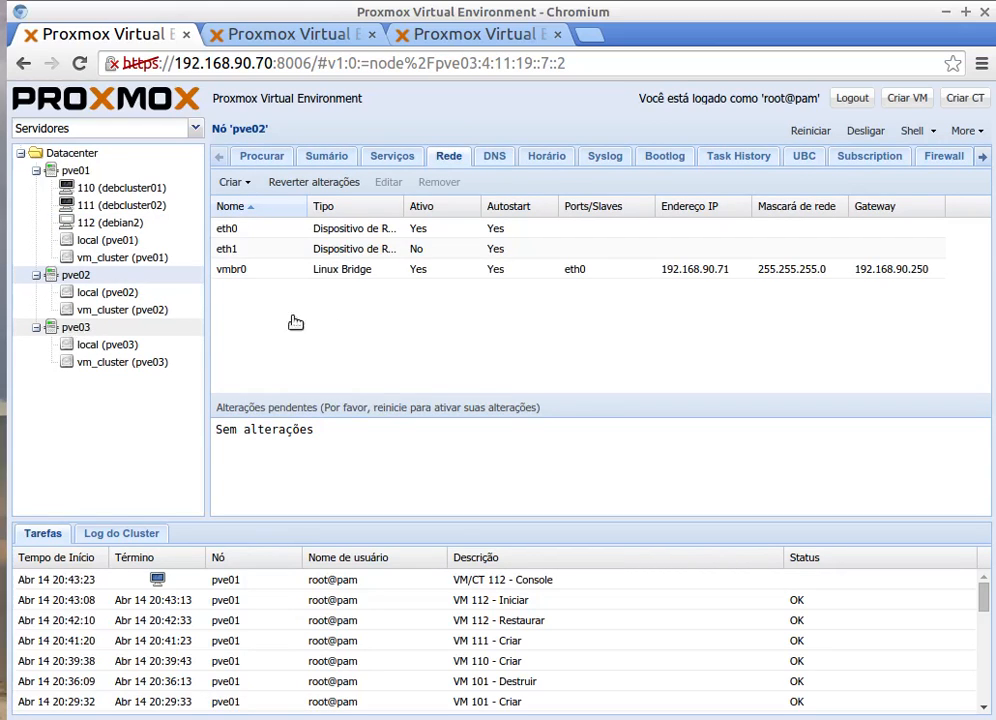
left_click(105, 330)
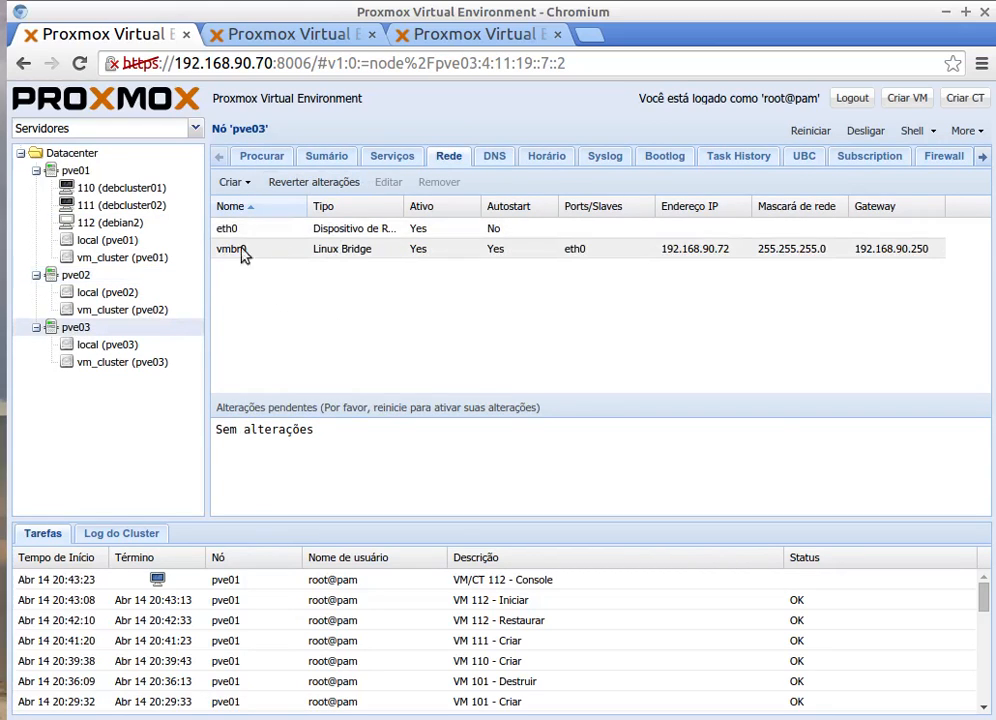
left_click(86, 222)
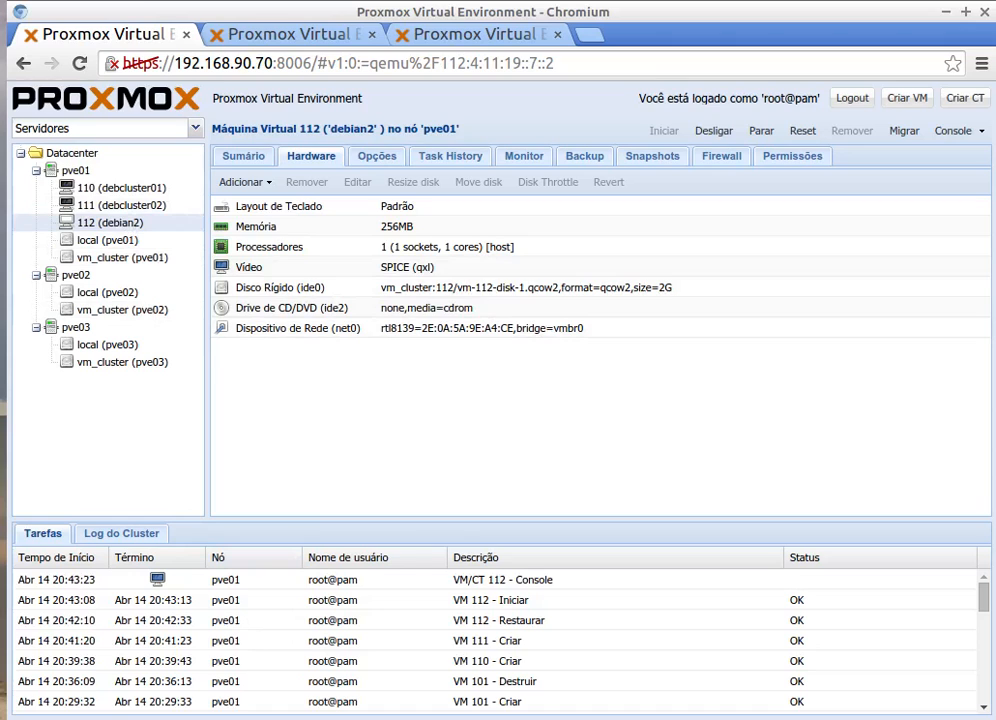
Step: Launch an online migration of VM 112 (debian2) to target node pve02
key("alt+Tab")
left_click(303, 14)
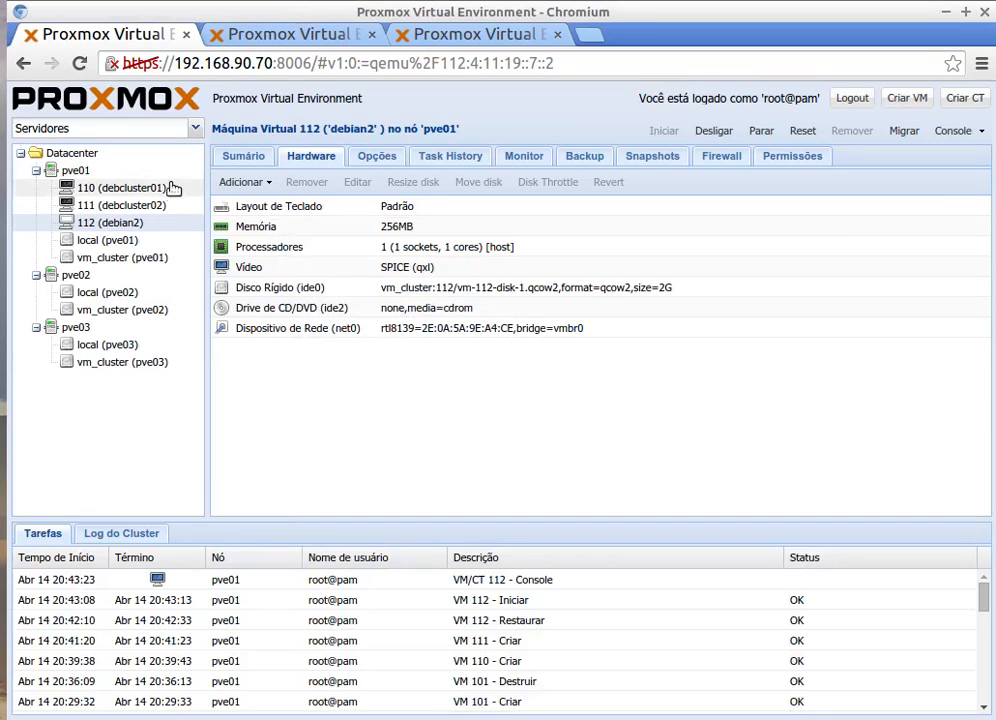
right_click(119, 229)
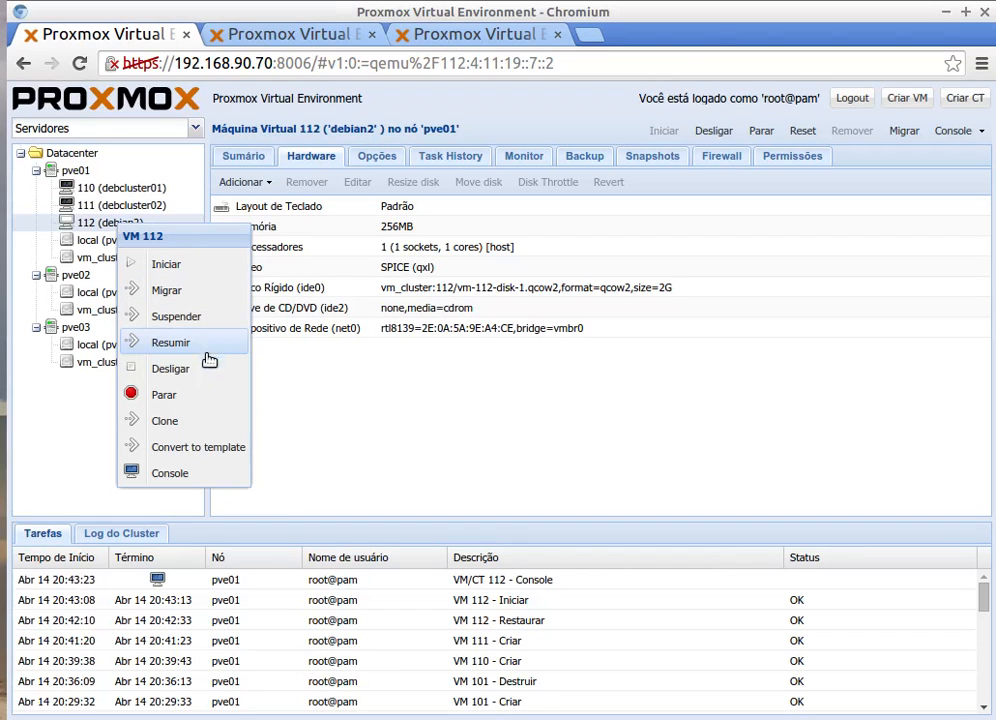
left_click(166, 290)
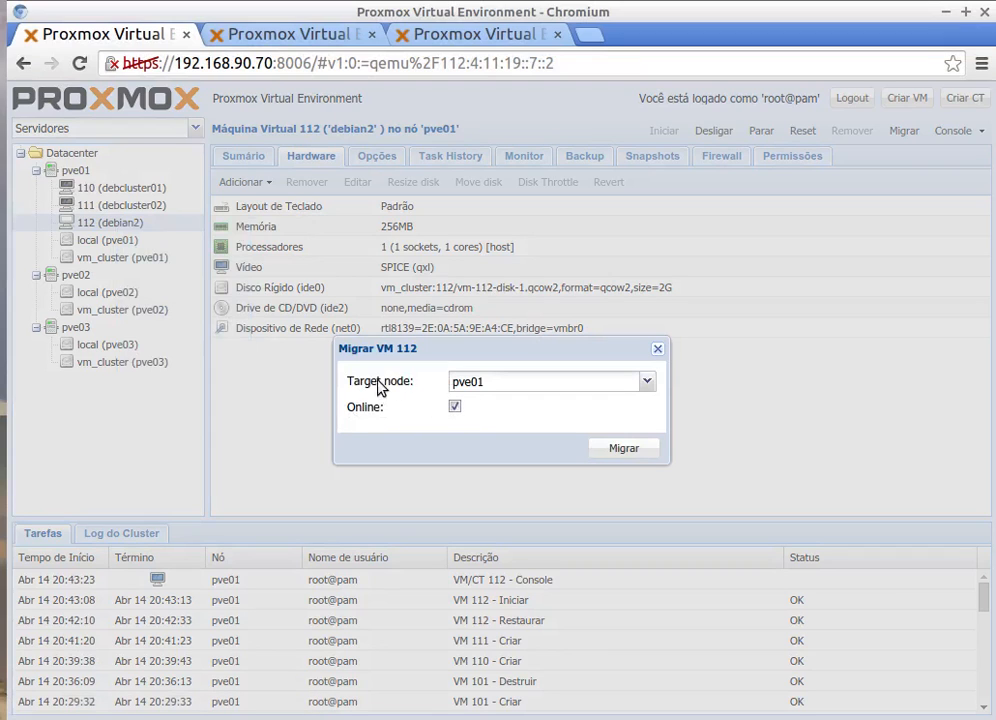
left_click(647, 381)
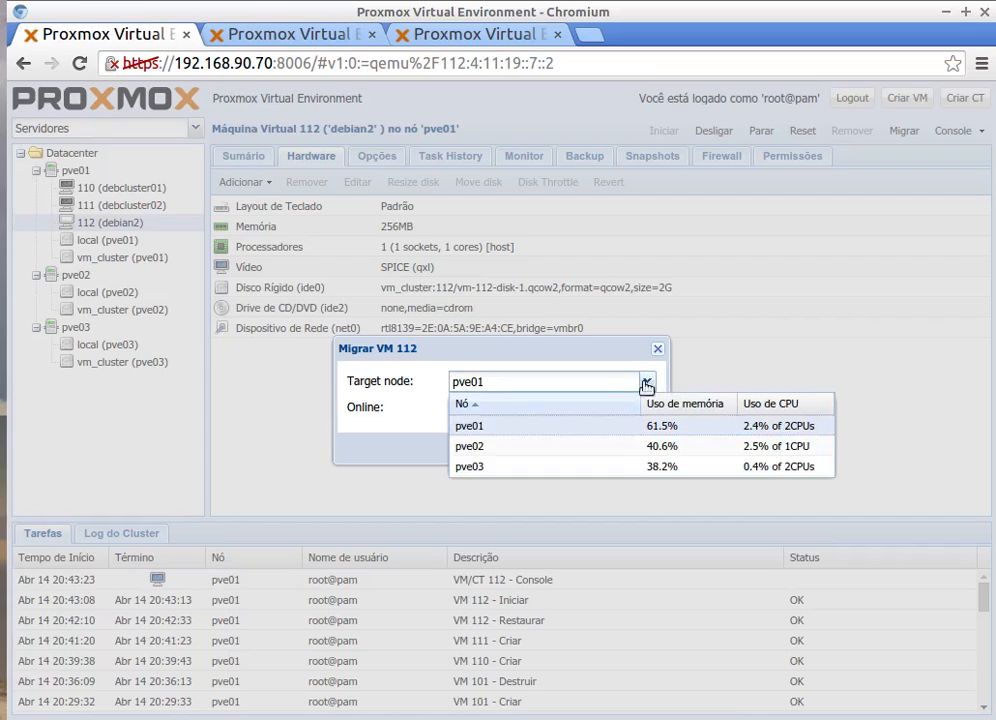
left_click(481, 450)
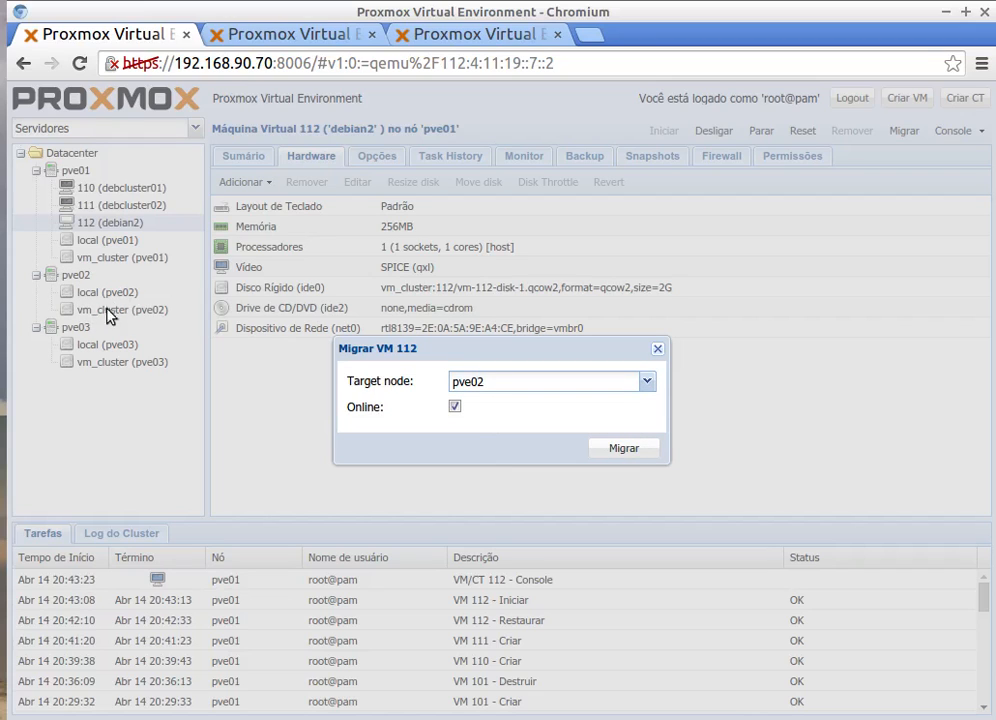
left_click(623, 450)
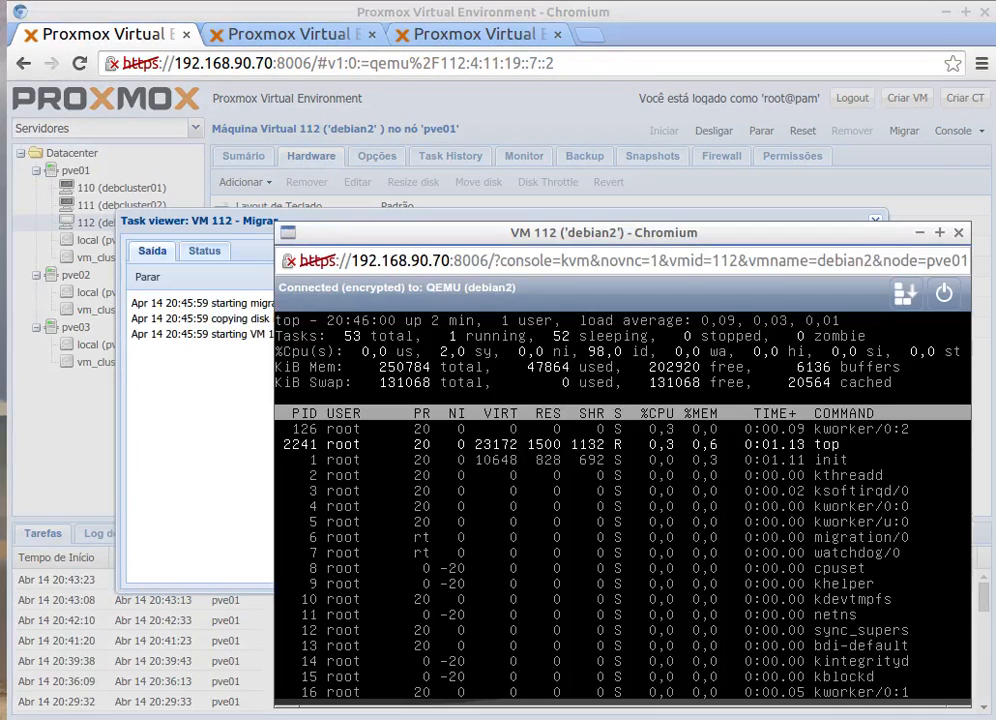
Step: Move the console aside, confirm the migration log ends with TASK OK, and close it
left_click_drag(472, 240, 681, 195)
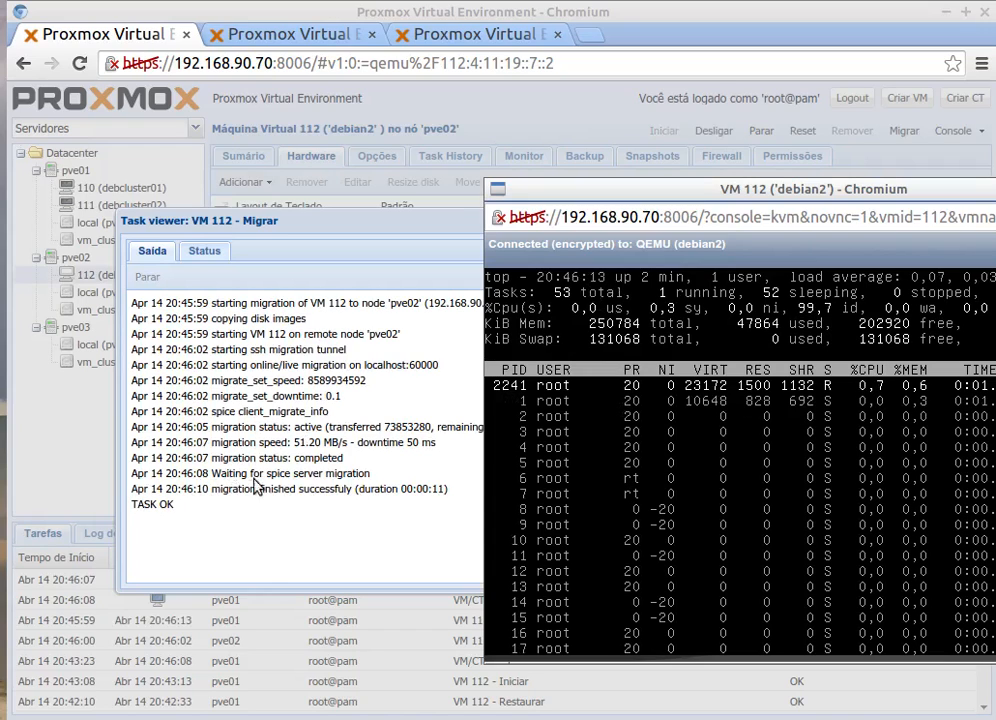
left_click_drag(220, 489, 381, 488)
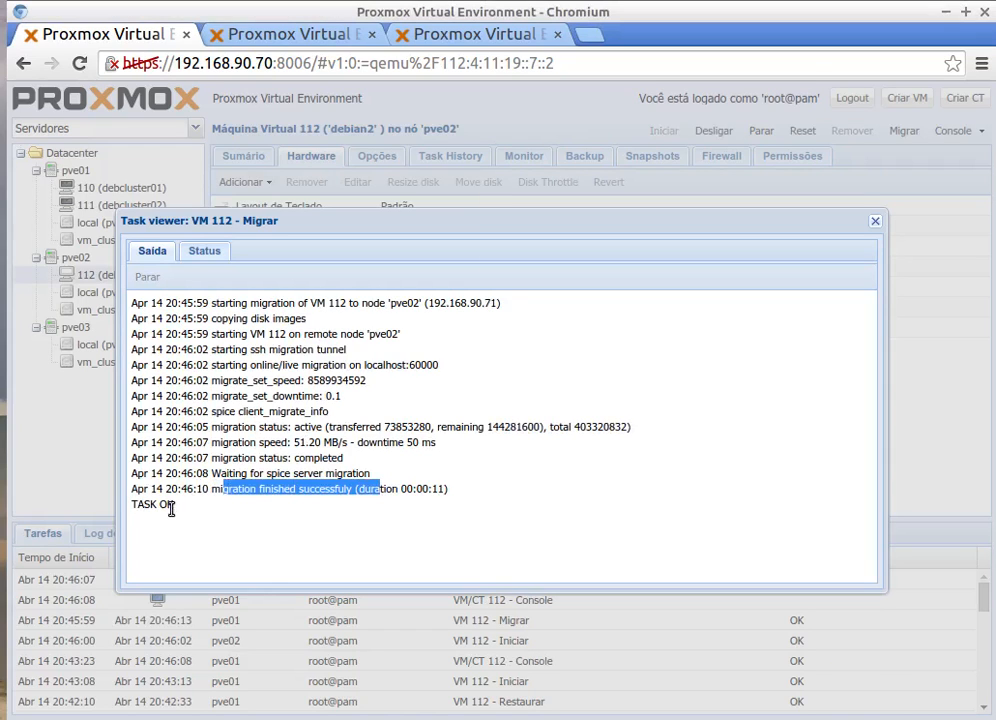
left_click_drag(168, 504, 144, 505)
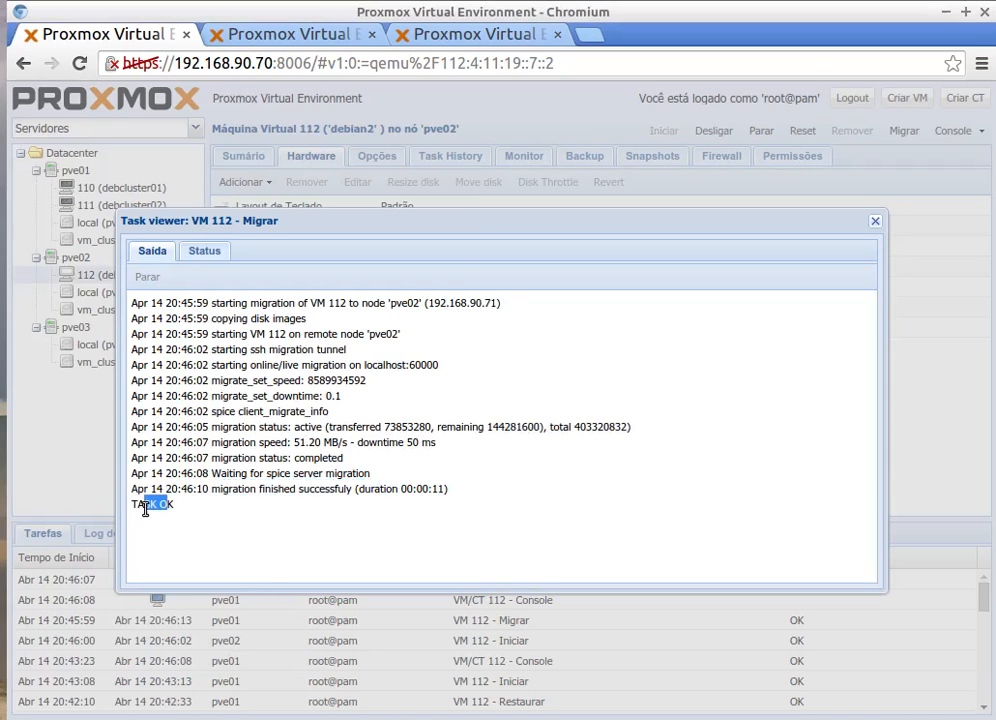
left_click(875, 222)
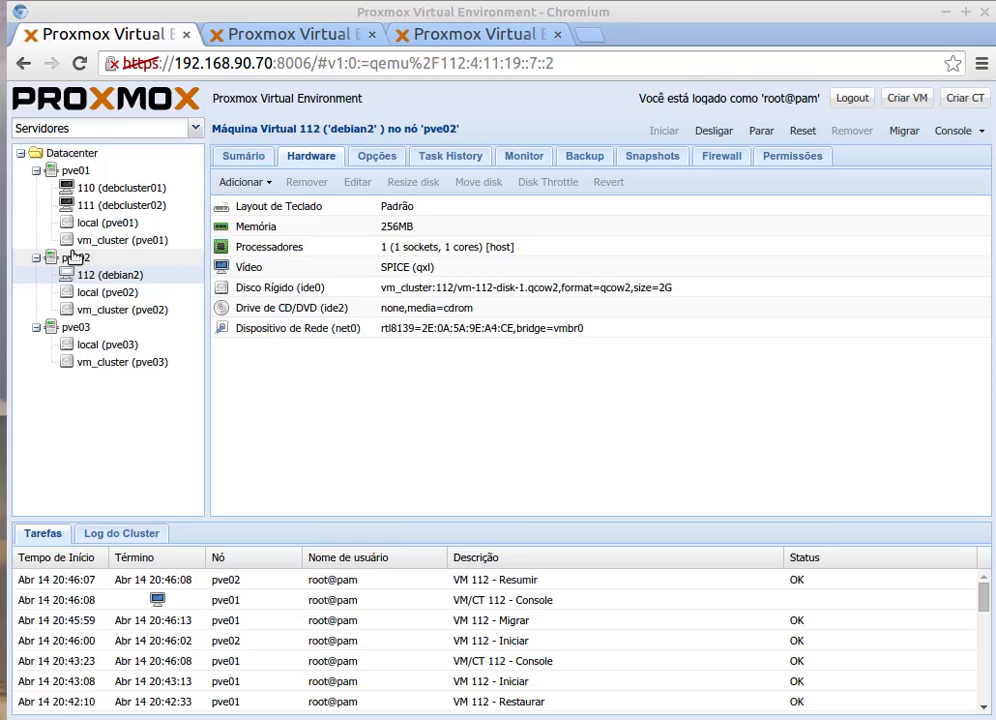
Step: Open node pve01 to view its network bridges vmbr0, vmbr1 and vmbr2
left_click(70, 170)
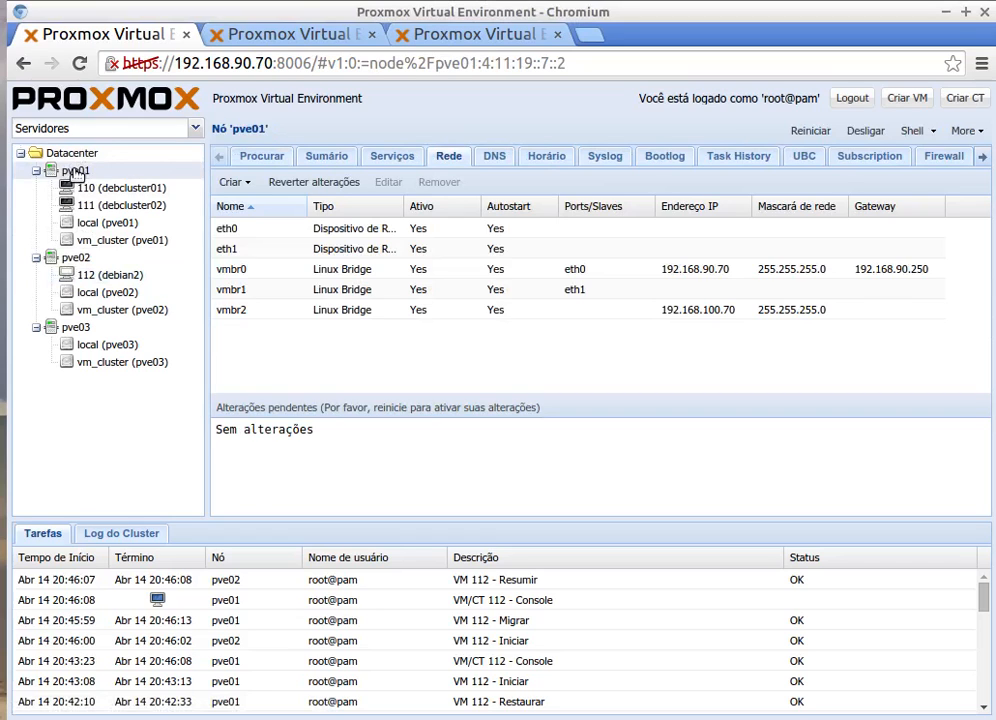
Step: Show pve01's summary with uptime, CPU, 423MB of 988MB RAM, swap and disk usage
left_click(318, 158)
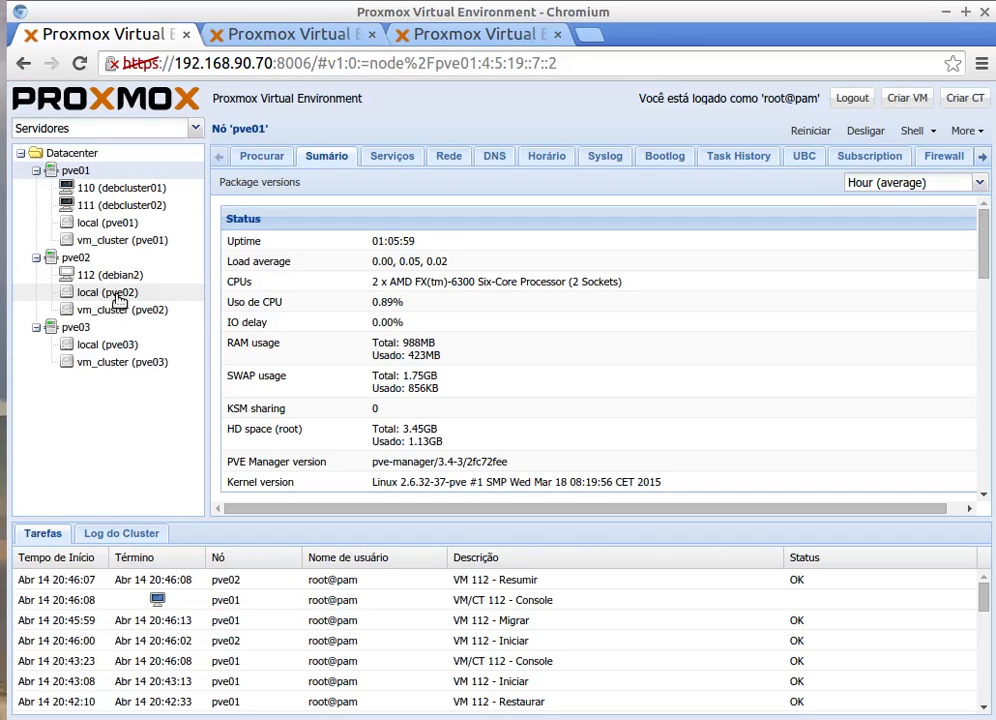
Step: Open the Datacenter summary of nodes pve01, pve02, pve03 and choose the Diretórios tree grouping
left_click(62, 154)
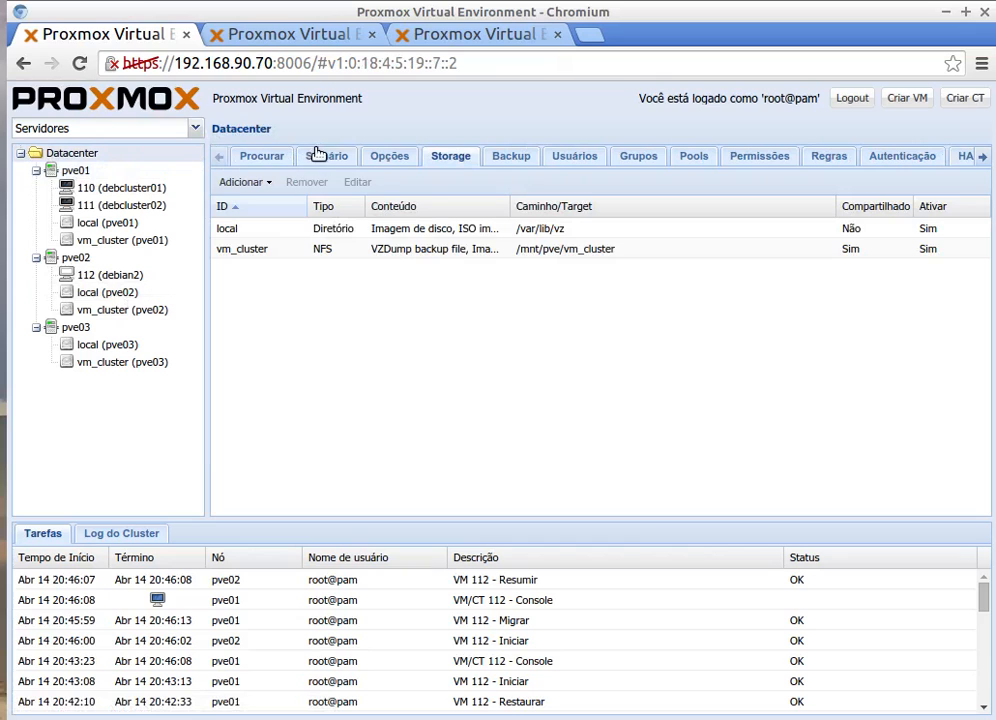
left_click(322, 156)
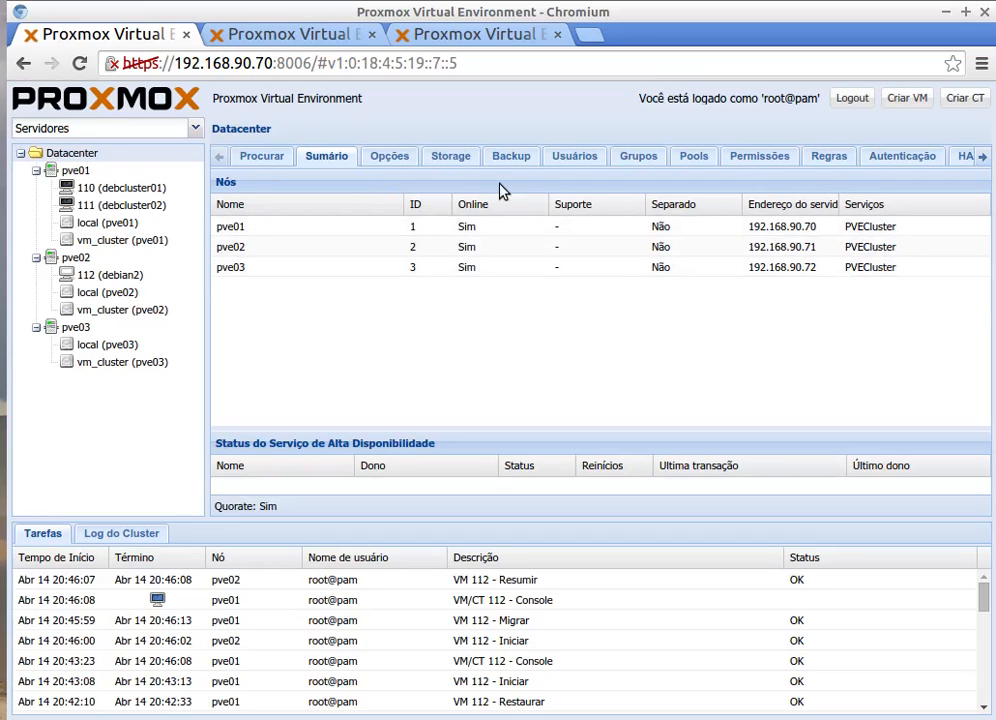
left_click(196, 128)
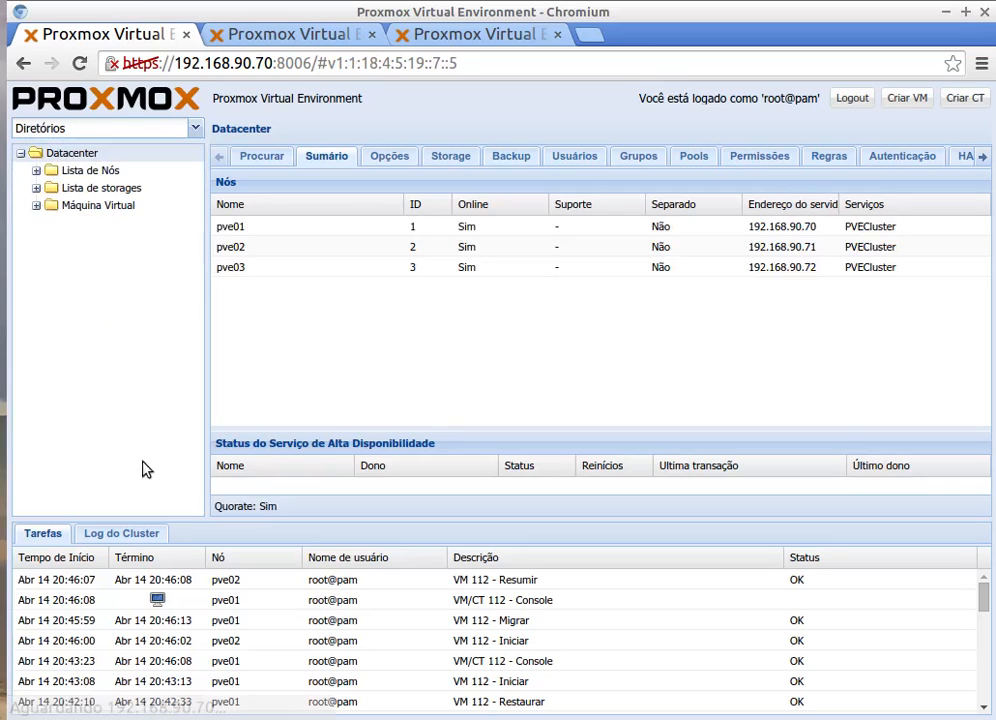
Step: Expand the virtual machine list and open VM 112 (debian2) on pve02
left_click(37, 205)
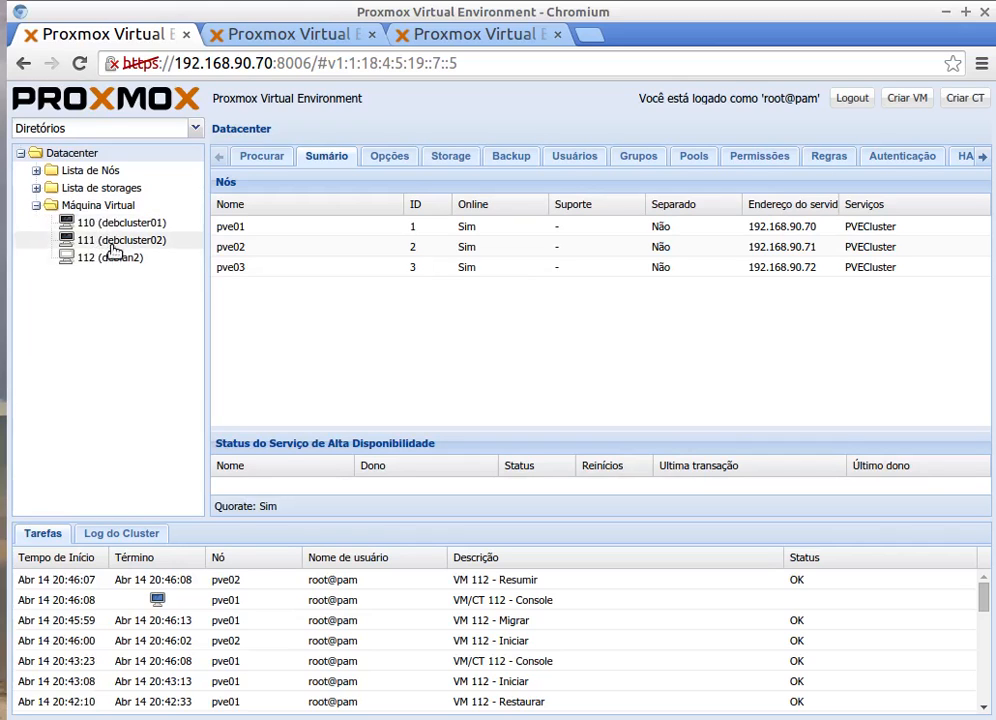
left_click(36, 188)
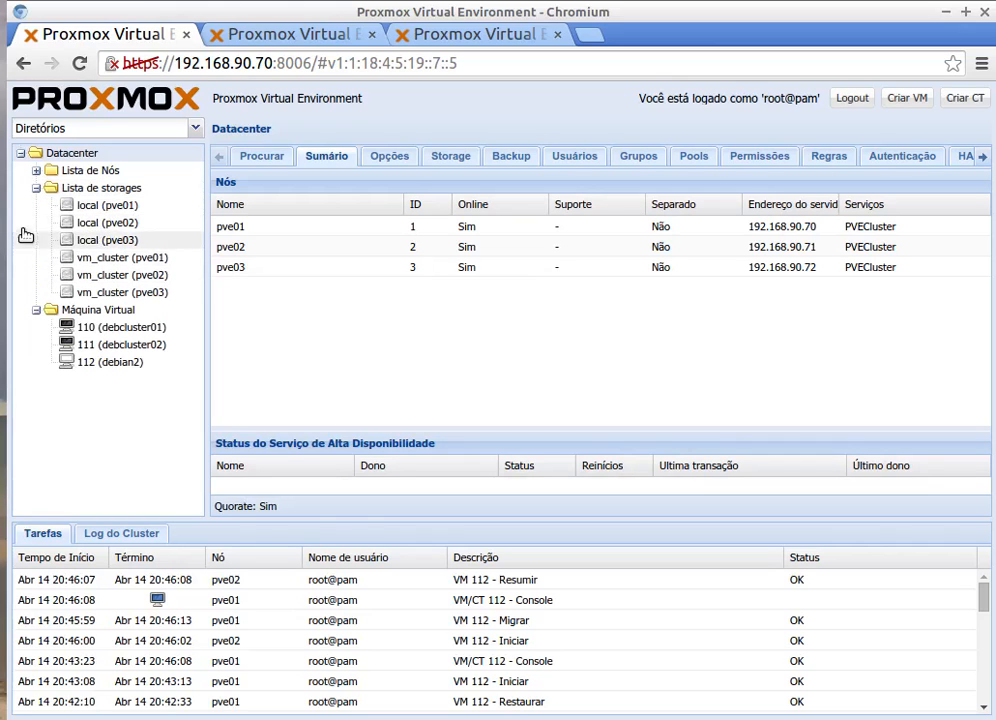
left_click(36, 188)
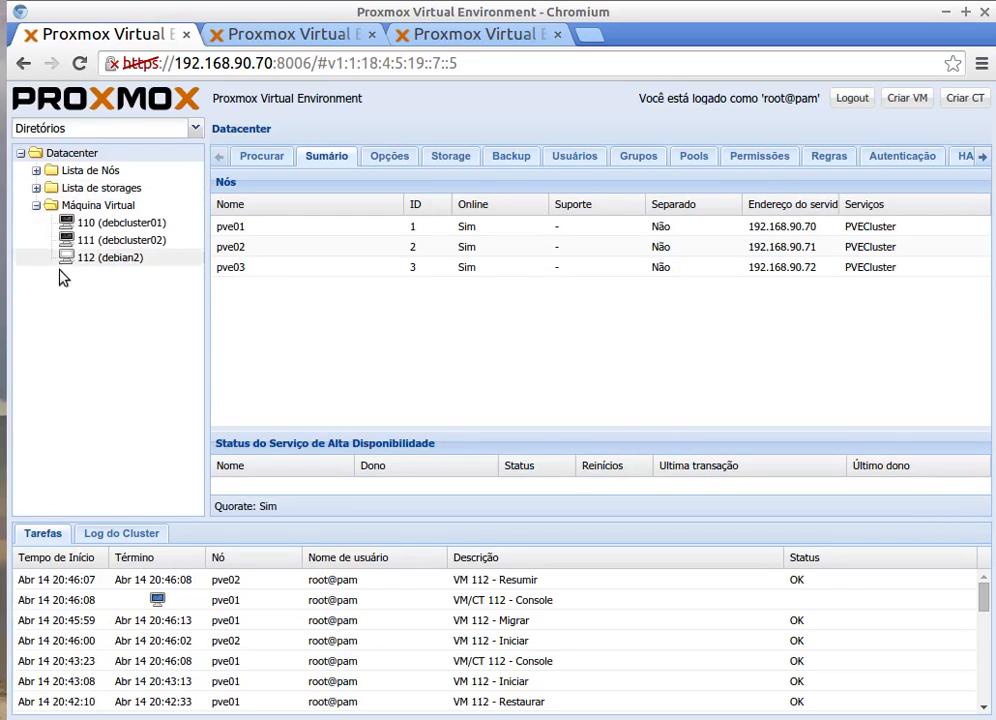
left_click(125, 257)
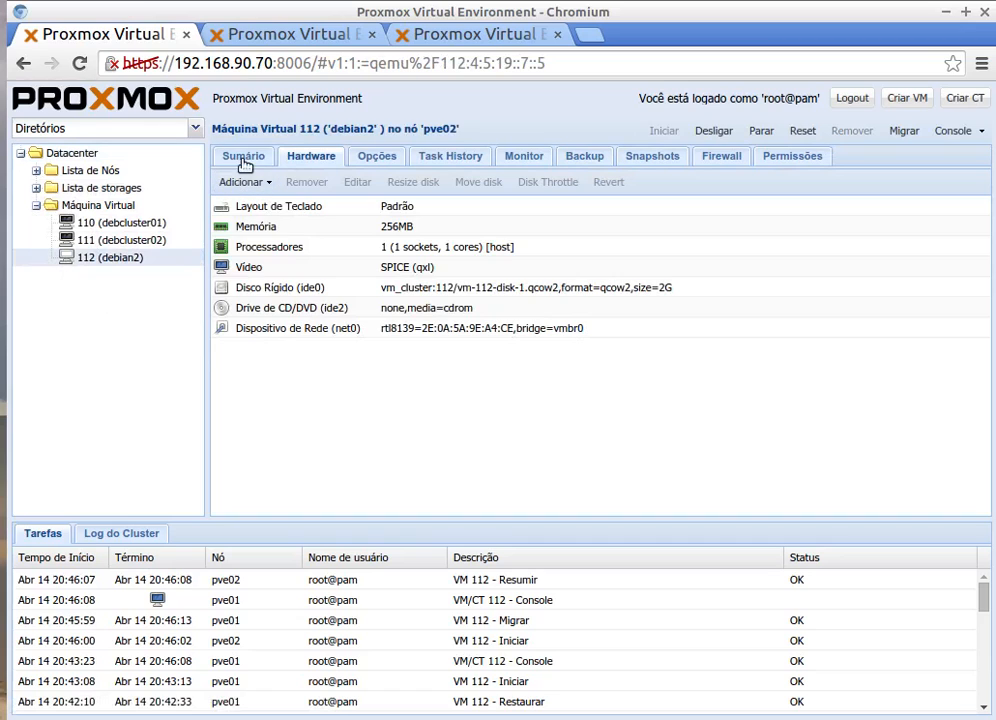
Step: Review VM 112's summary charts, then open VM 111 (debcluster02), stopped on pve01
left_click(244, 160)
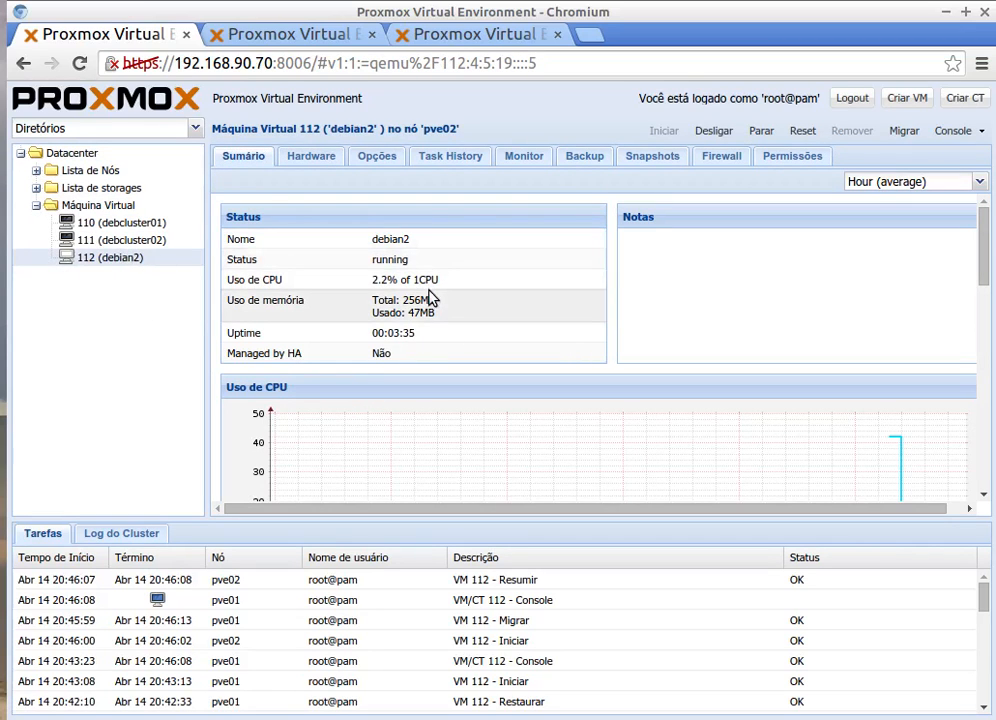
scroll(315, 339, "down", 2)
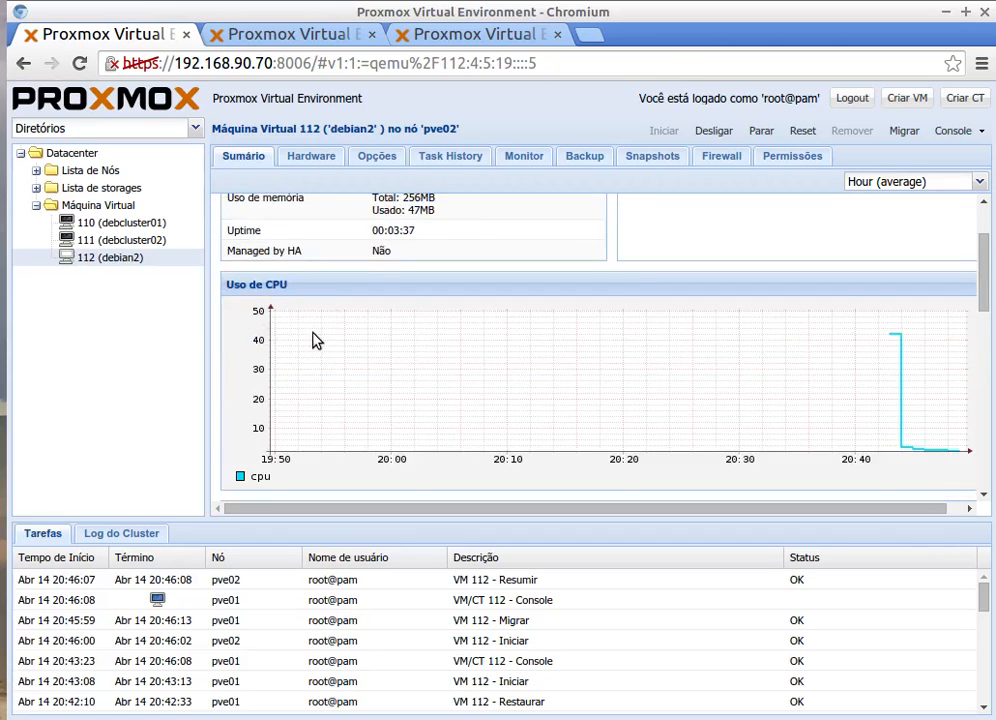
scroll(315, 340, "down", 3)
scroll(316, 340, "up", 5)
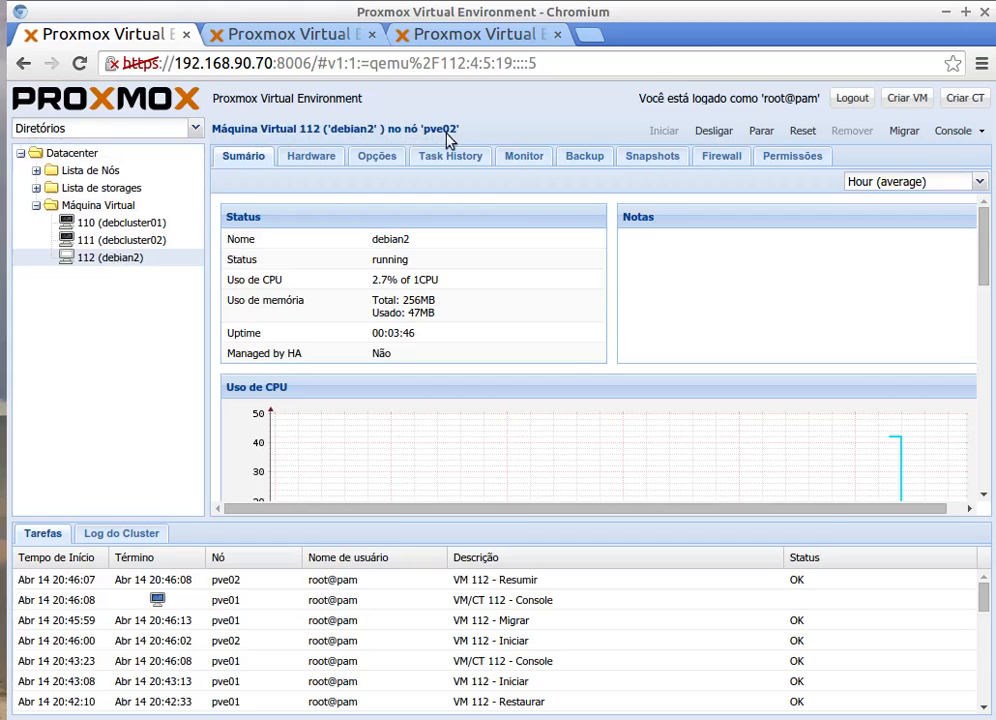
left_click(112, 241)
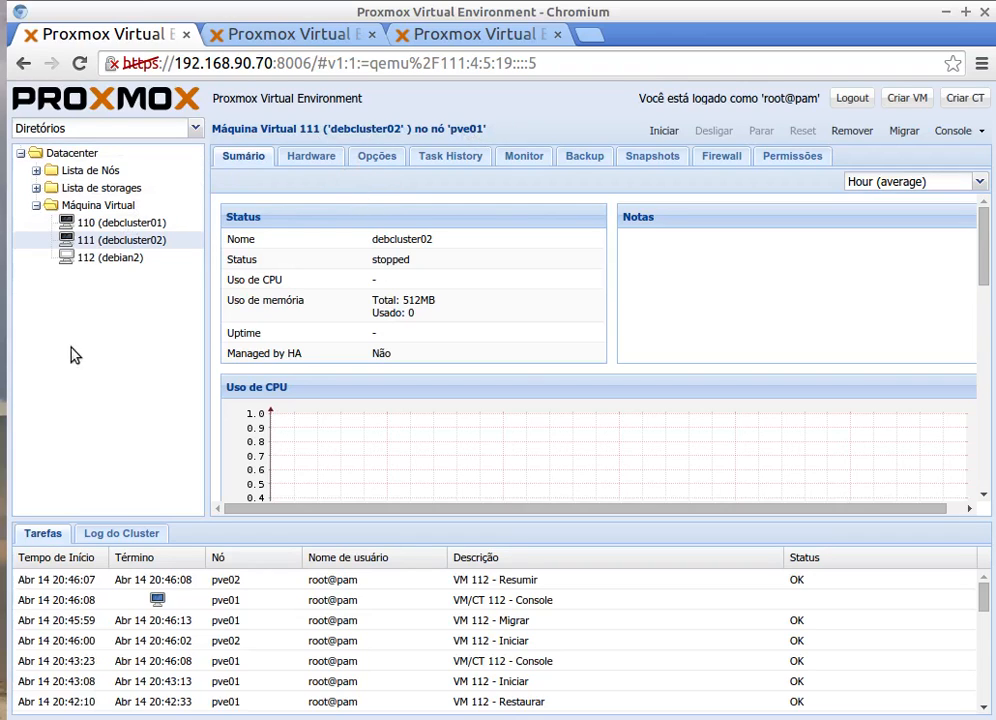
Step: Collapse pve01 and expand pve03 in the server tree to show its local and vm_cluster storage
left_click(37, 206)
left_click(195, 128)
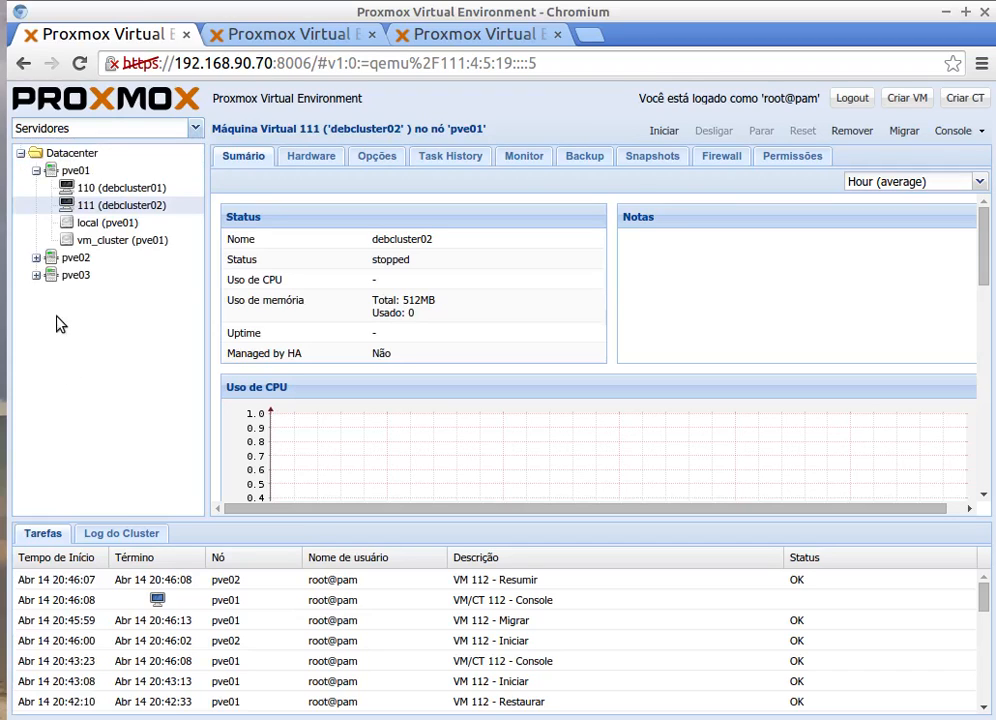
left_click(36, 170)
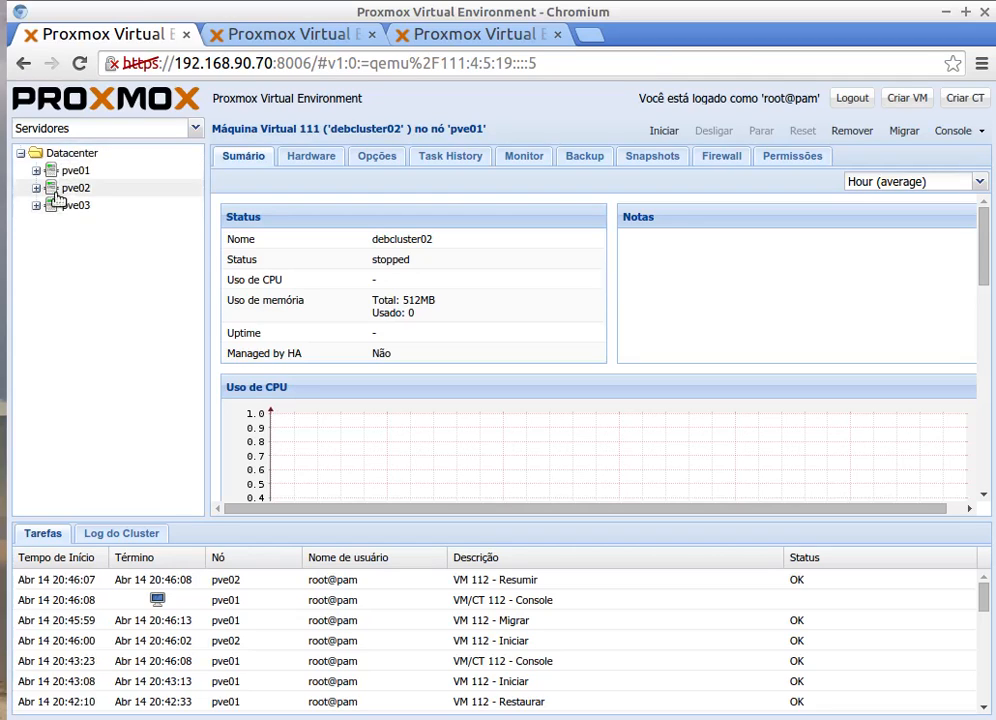
left_click(37, 207)
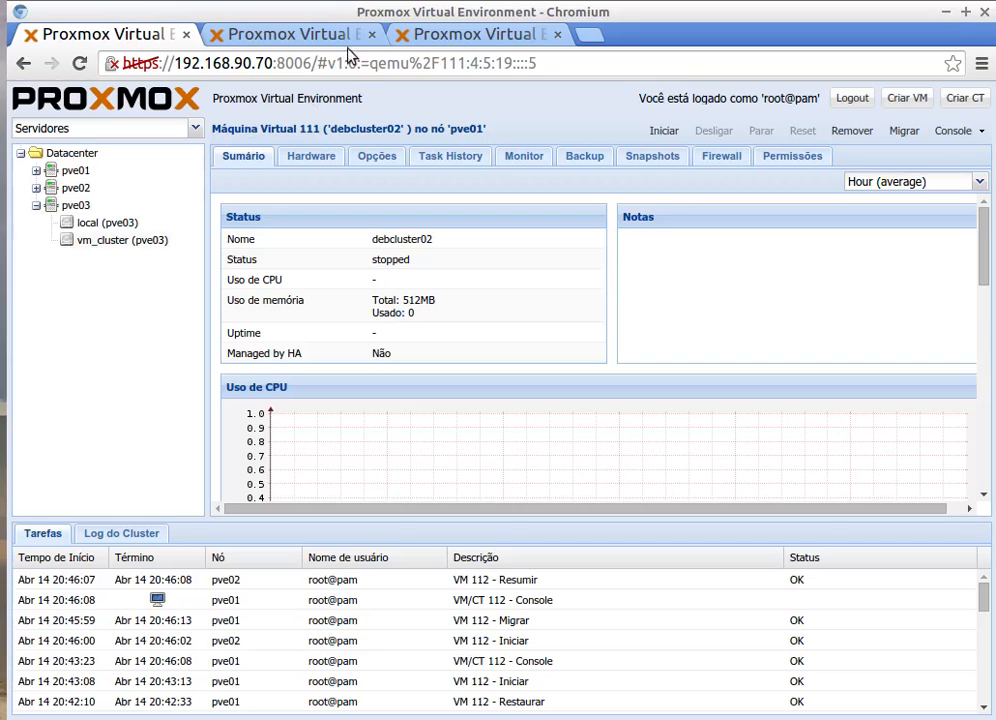
Step: Glance at the pve03 host's browser tab, return to pve01's page, and bring the terminal forward
left_click(456, 36)
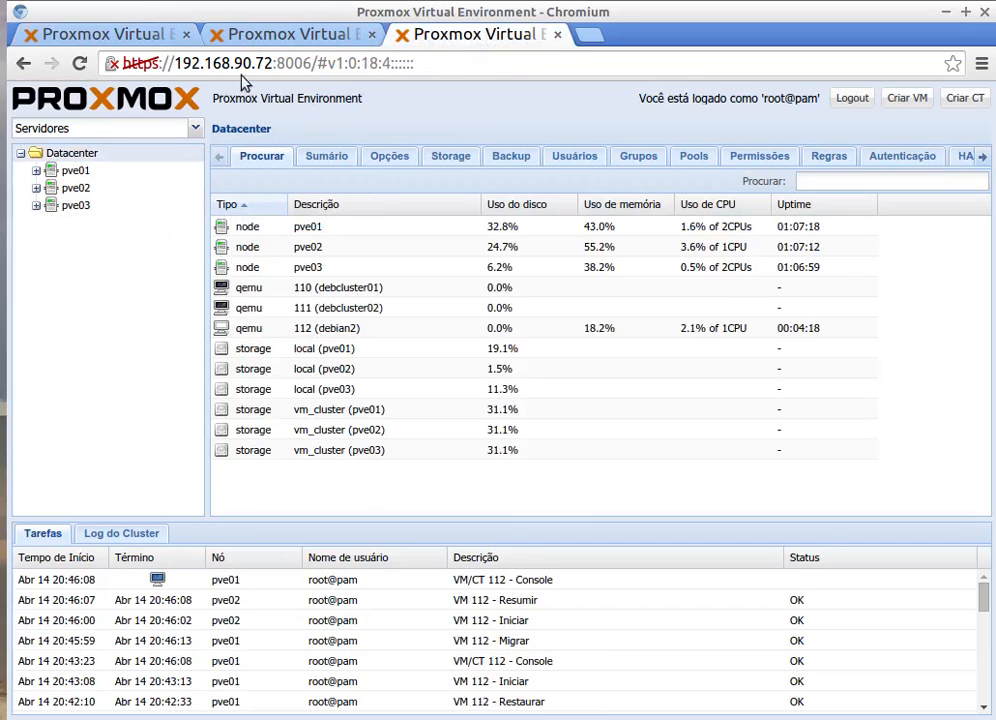
left_click(111, 40)
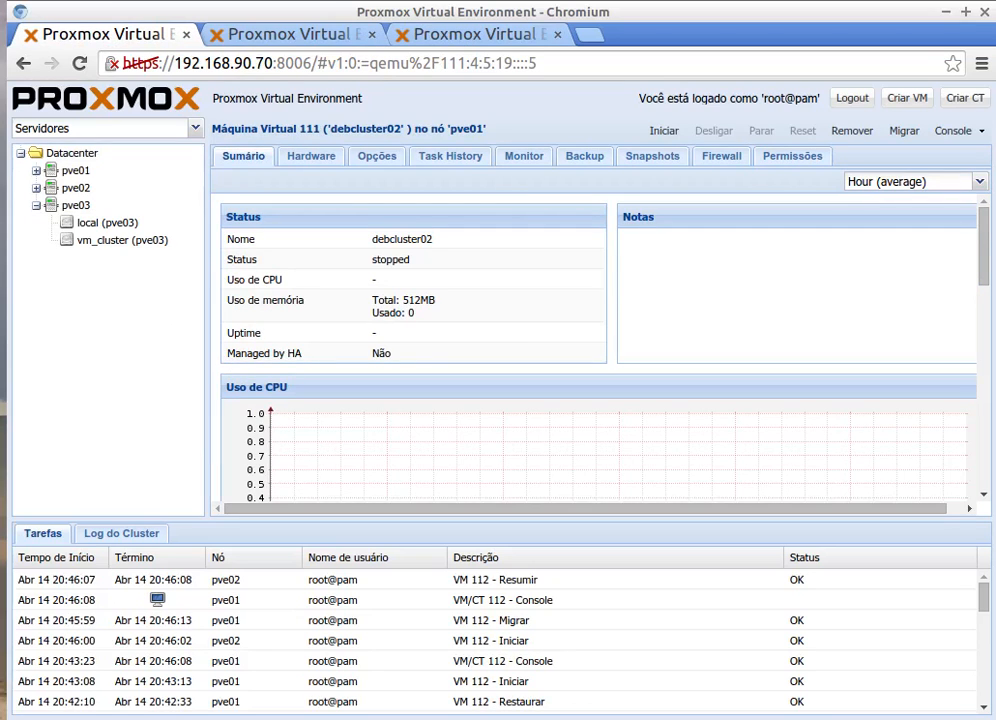
key("alt+Tab")
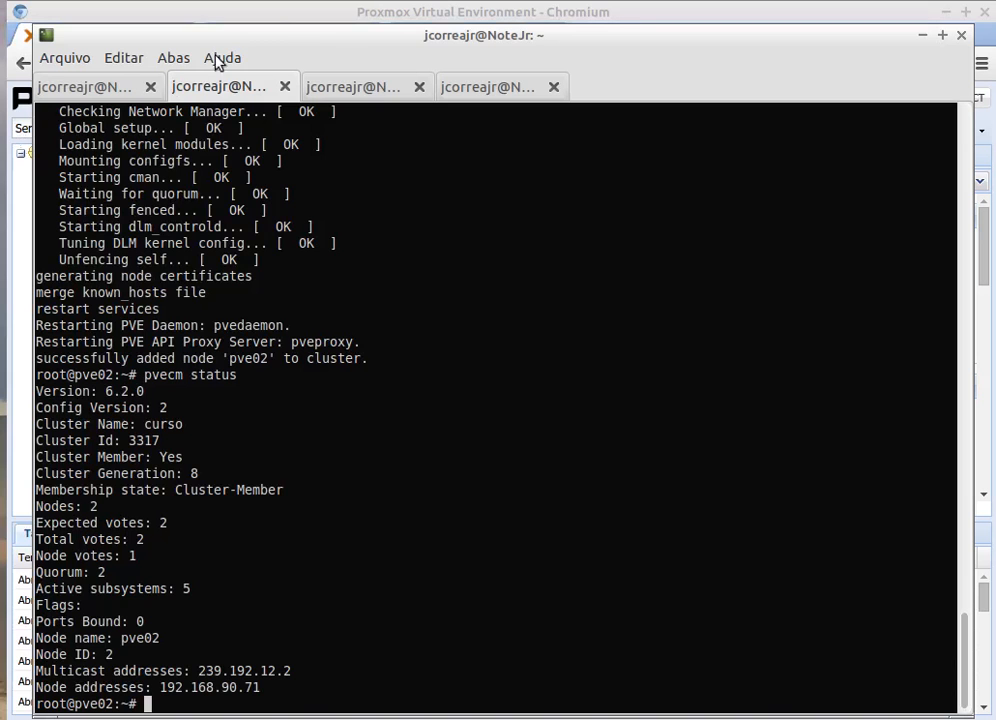
Step: Clear the pve03 terminal session with clear, then move the terminal aside and bring Proxmox forward
left_click(312, 80)
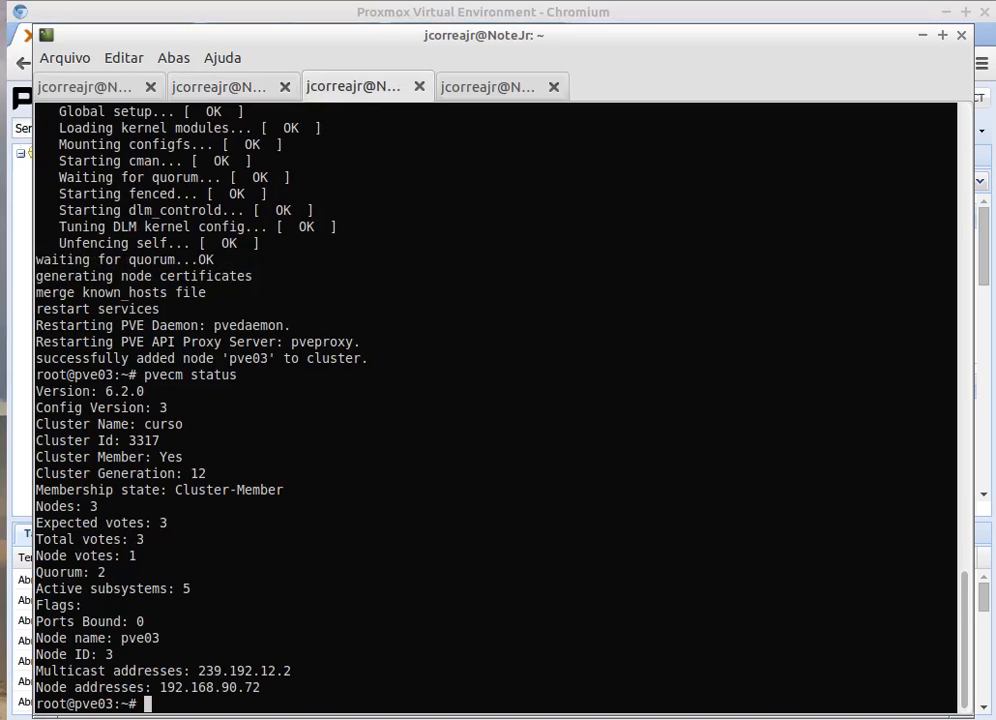
type("clear")
key("Return")
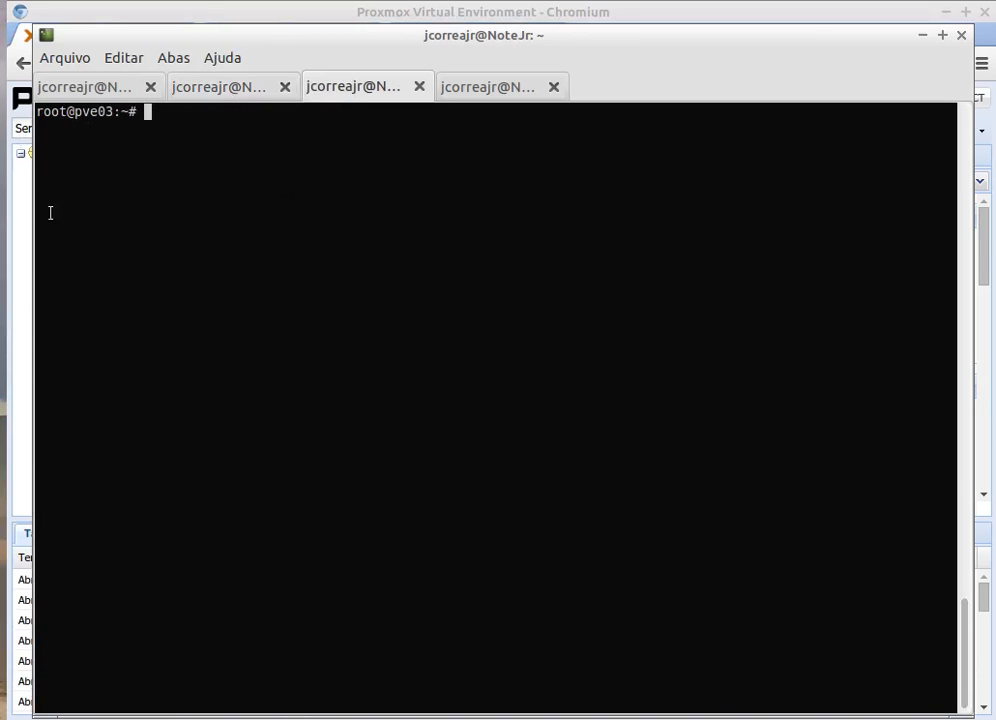
left_click_drag(89, 112, 120, 115)
left_click_drag(258, 52, 369, 225)
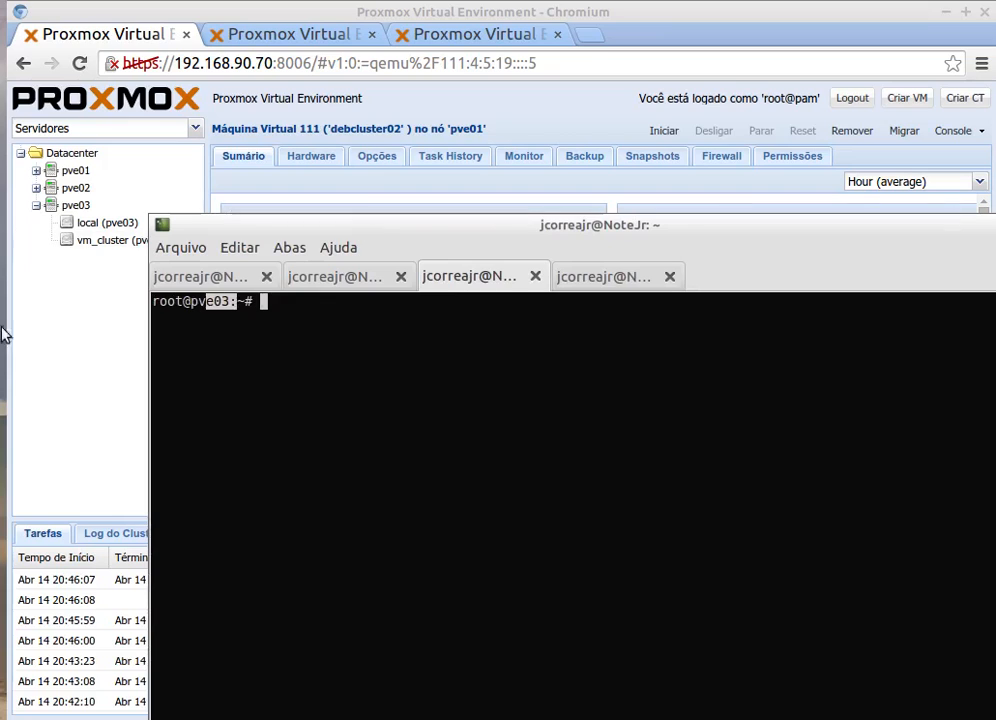
left_click(130, 305)
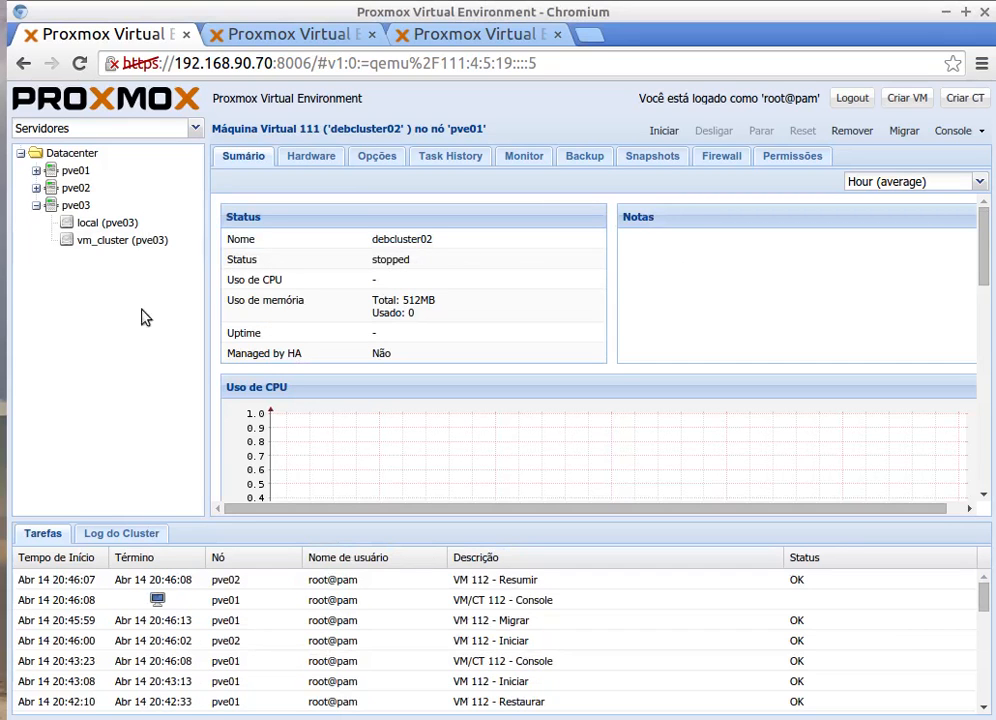
Step: Shut down node pve03 from its summary page, then view the Datacenter node summary
left_click(72, 205)
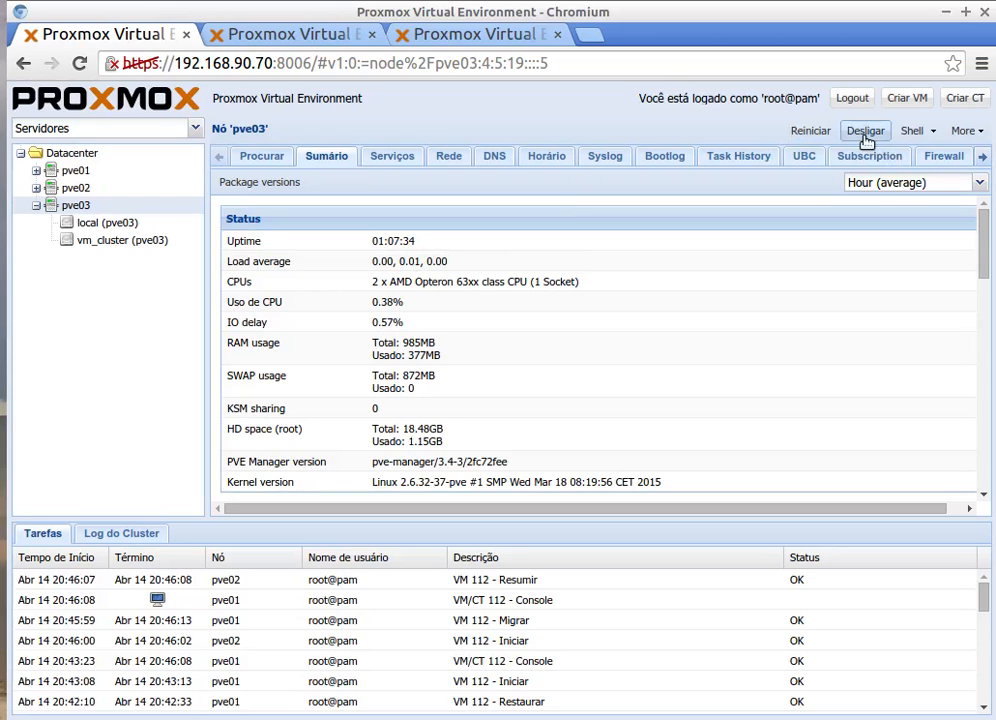
left_click(866, 134)
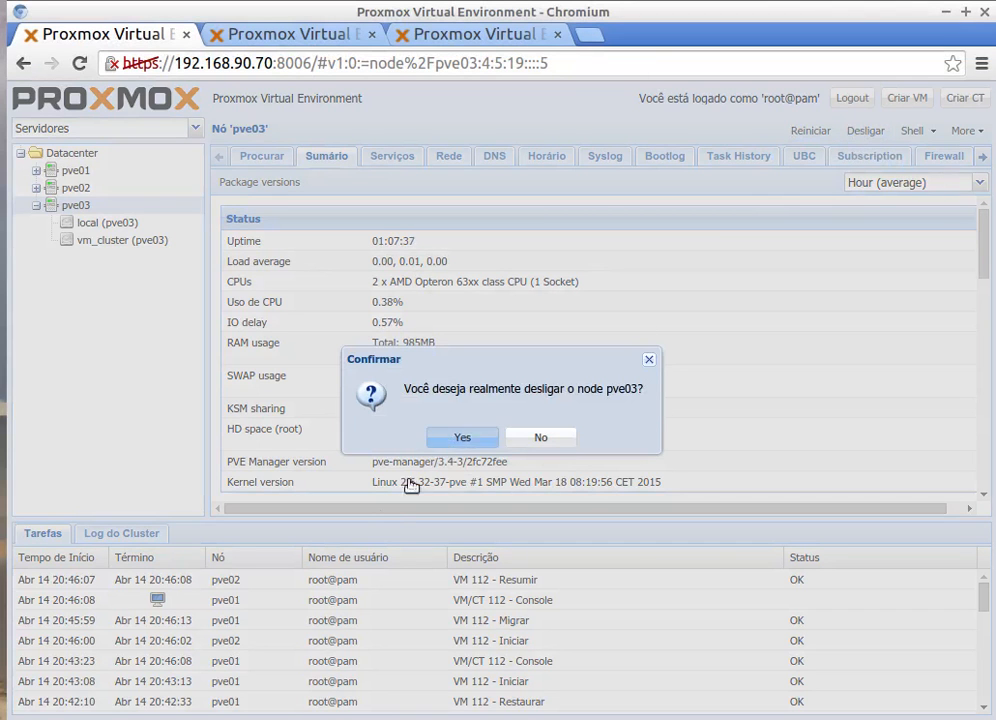
left_click(460, 438)
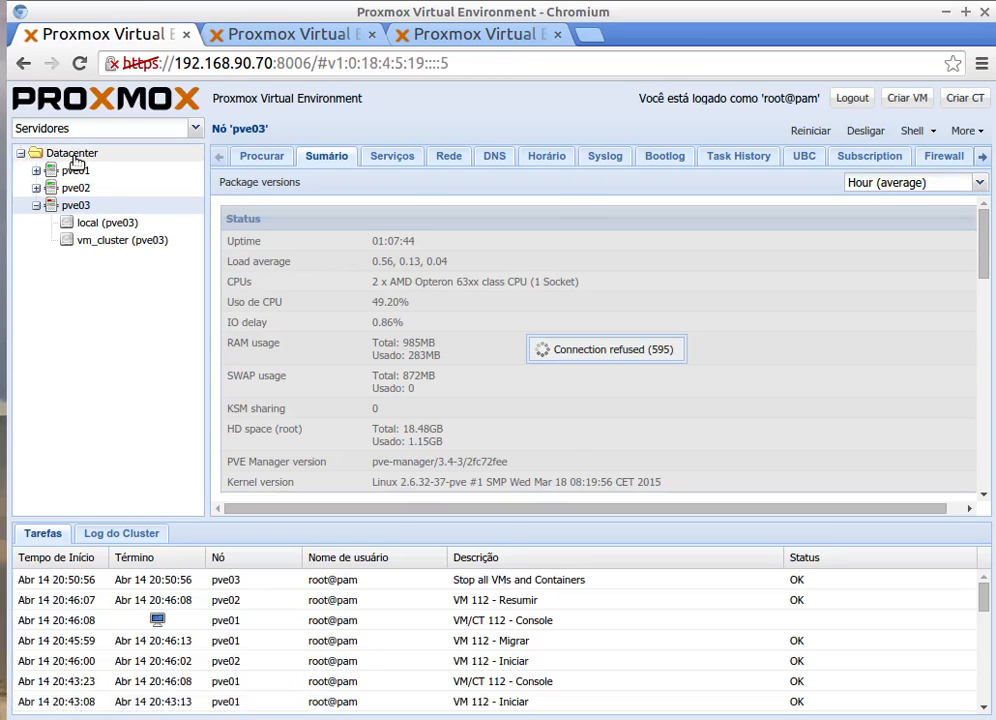
left_click(74, 157)
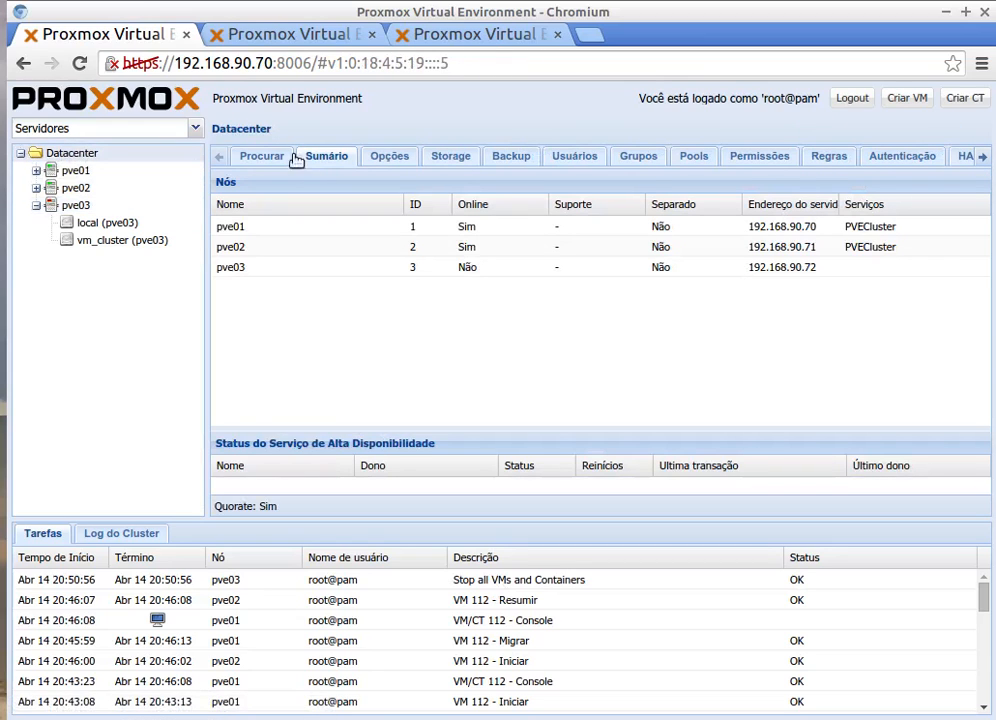
Step: Close the third browser tab and view node pve02's summary
left_click(558, 36)
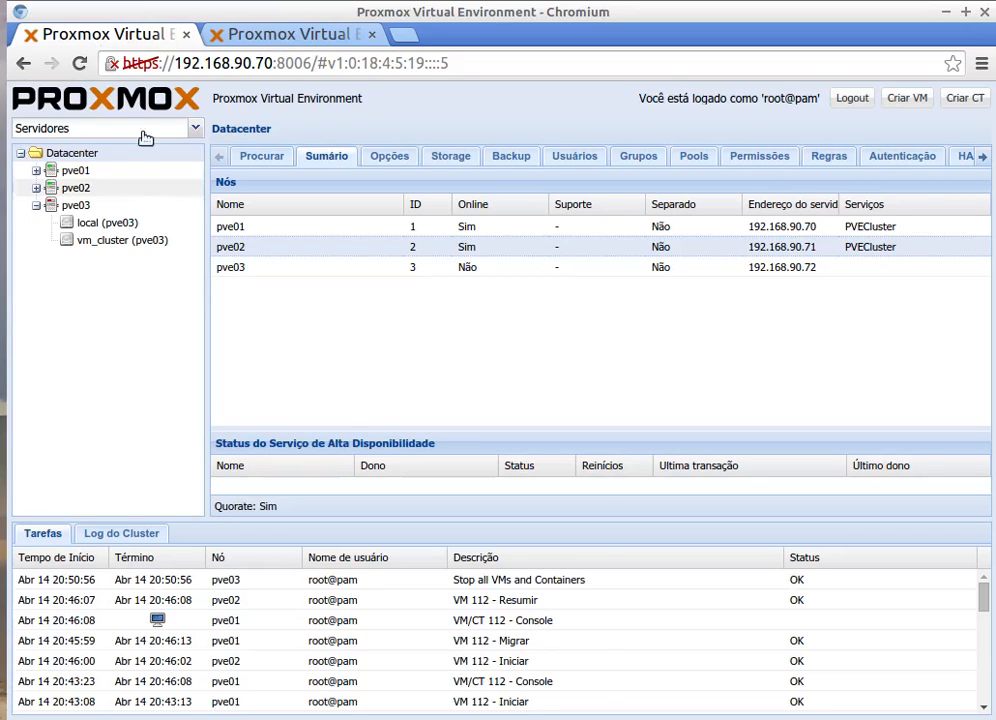
left_click(86, 191)
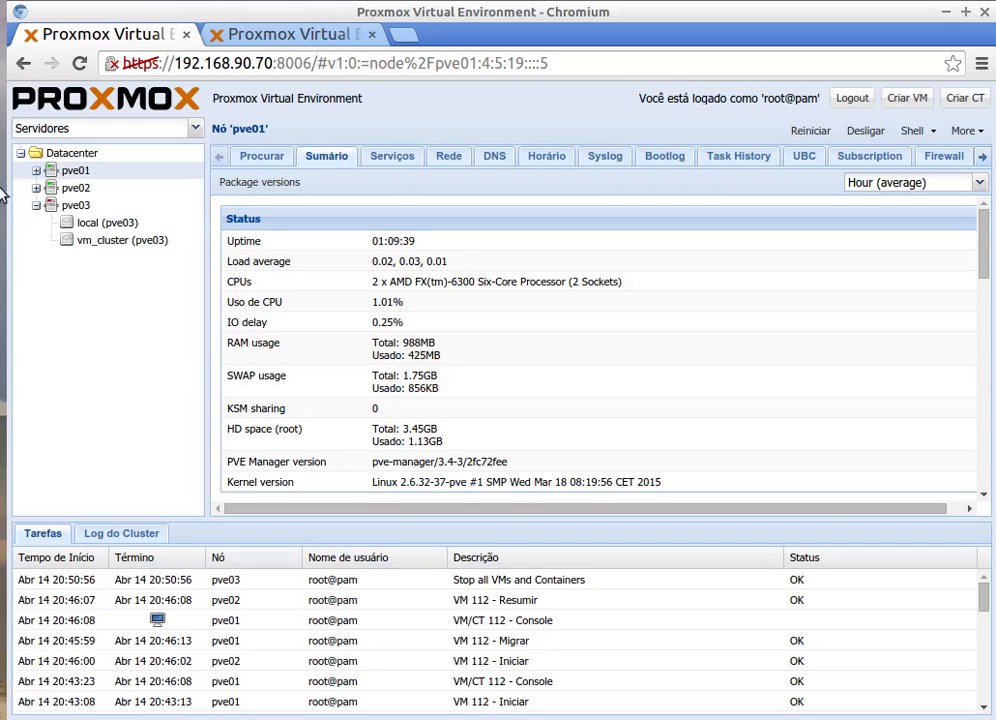
Step: Check offline node pve03's page, then return to the Datacenter summary listing pve01 and pve02 online
left_click(76, 207)
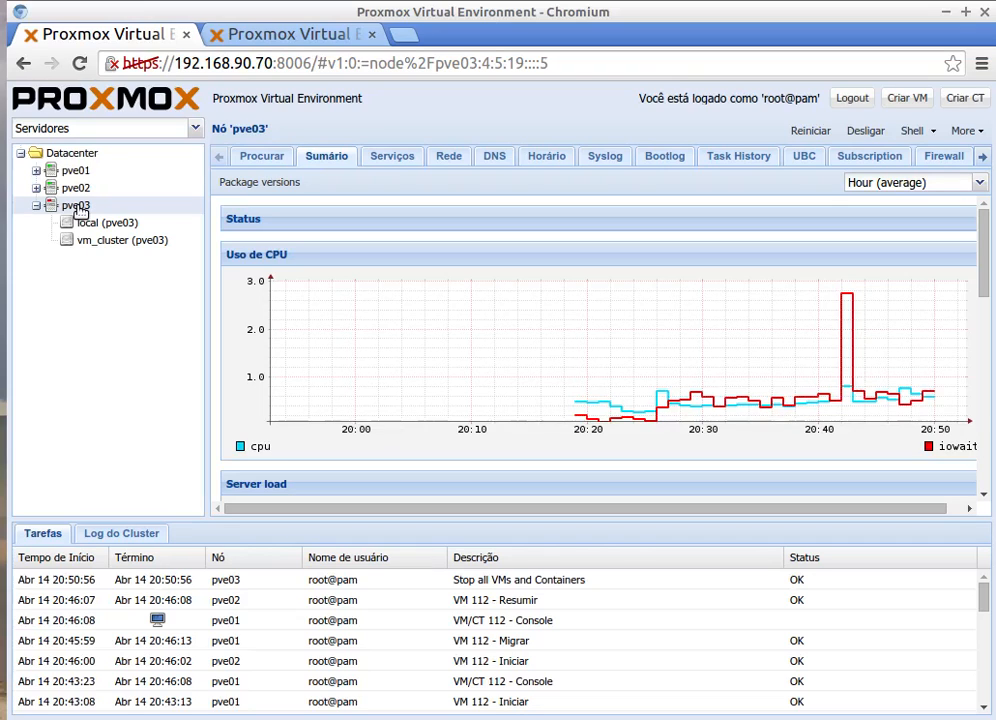
left_click(63, 155)
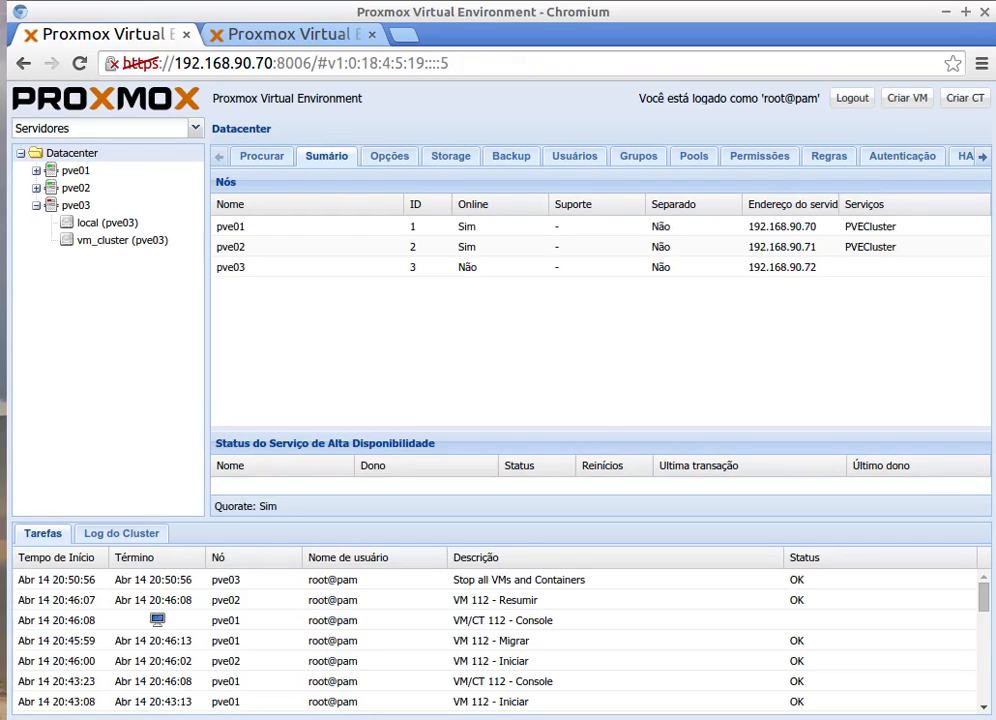
Step: Bring the terminal forward and reposition it over the browser
key("alt+Tab")
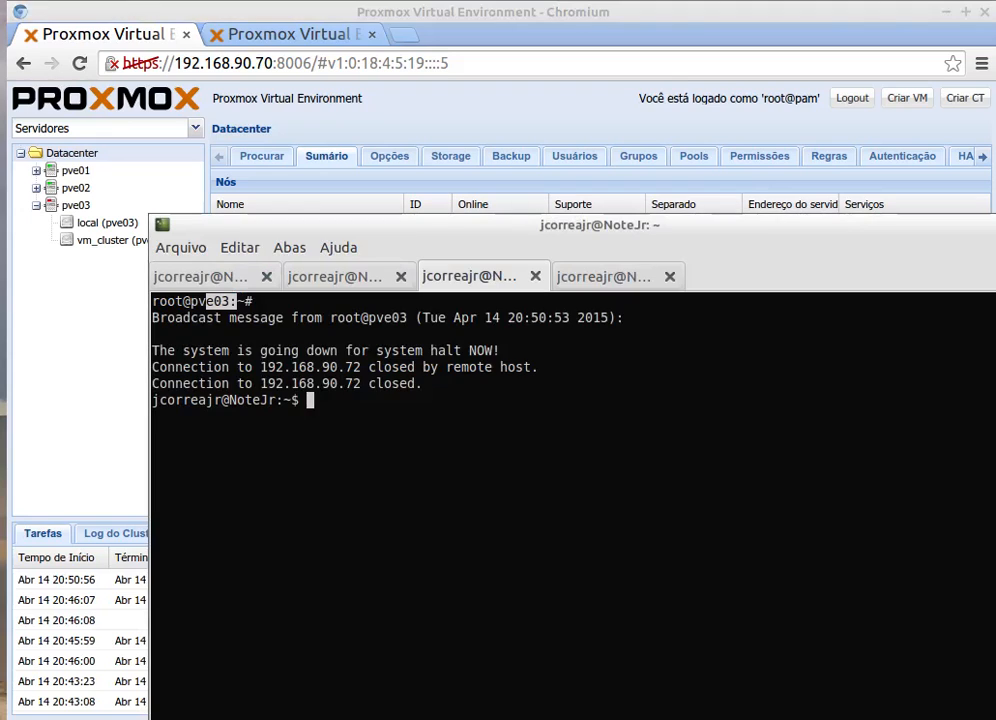
left_click_drag(398, 233, 278, 178)
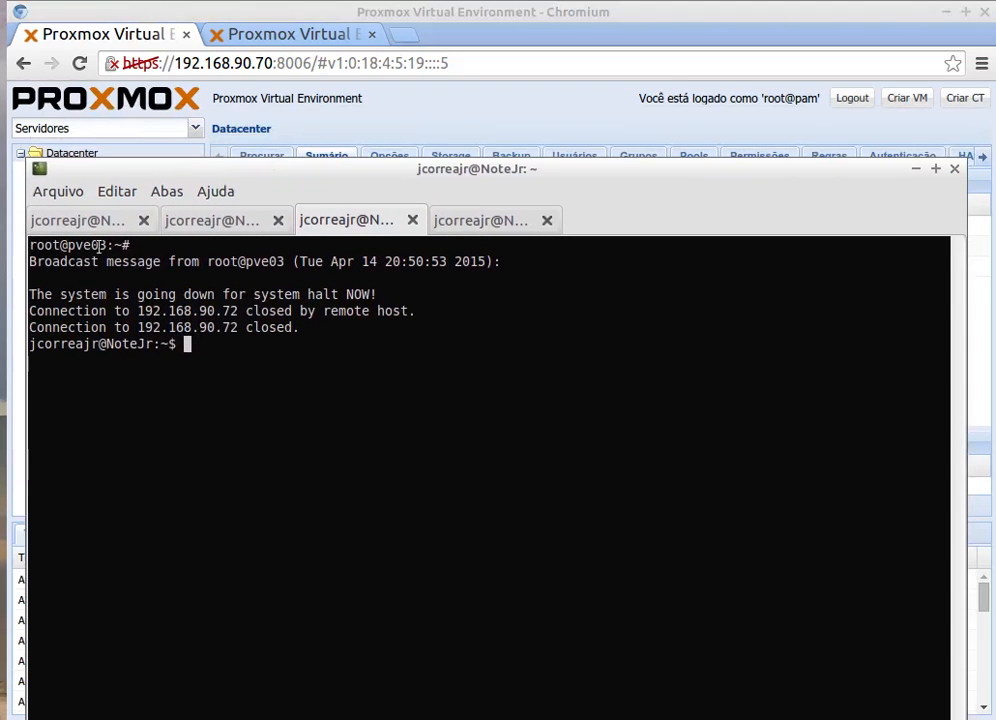
left_click_drag(74, 245, 120, 250)
left_click(130, 295)
Step: Clear the pve01 and pve02 terminal sessions, ending back on pve01
left_click(95, 221)
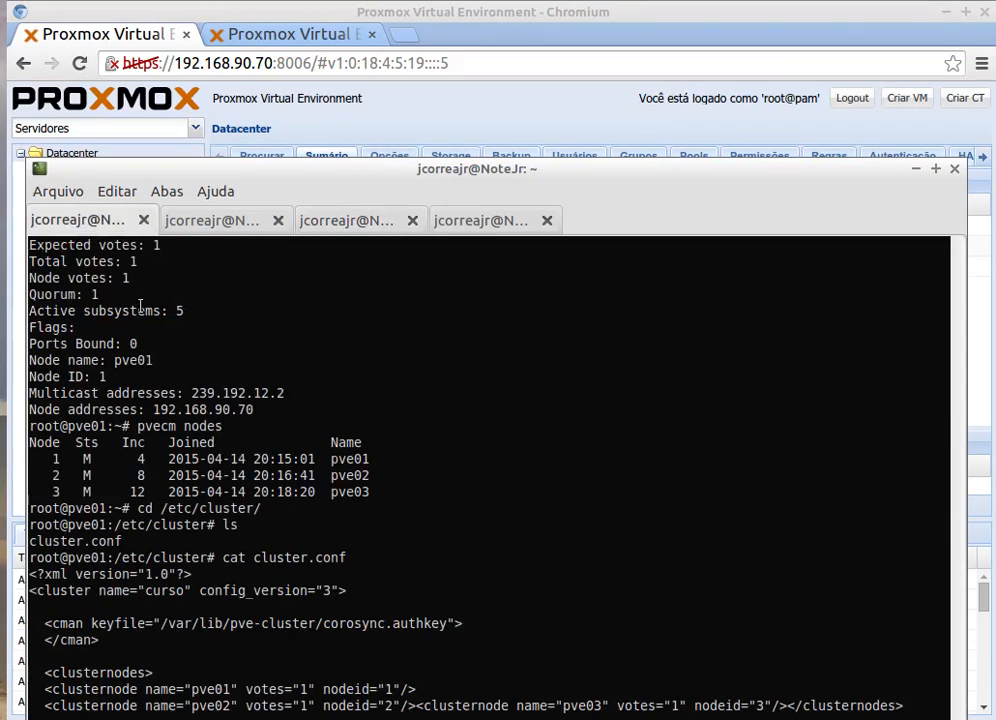
left_click_drag(296, 170, 292, 32)
type("clear")
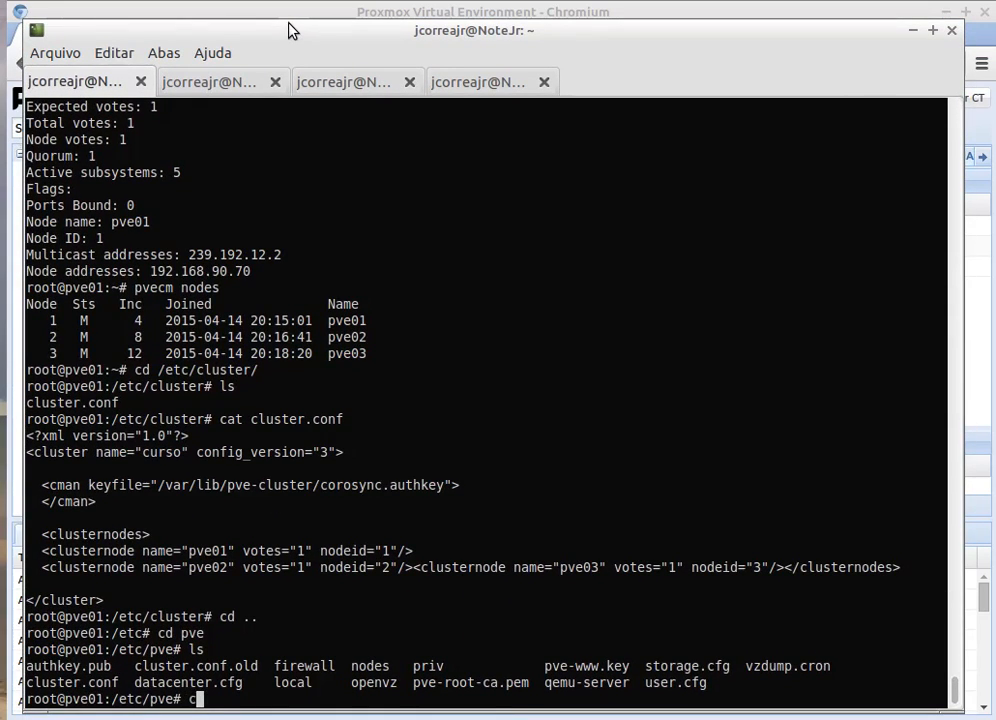
key("Return")
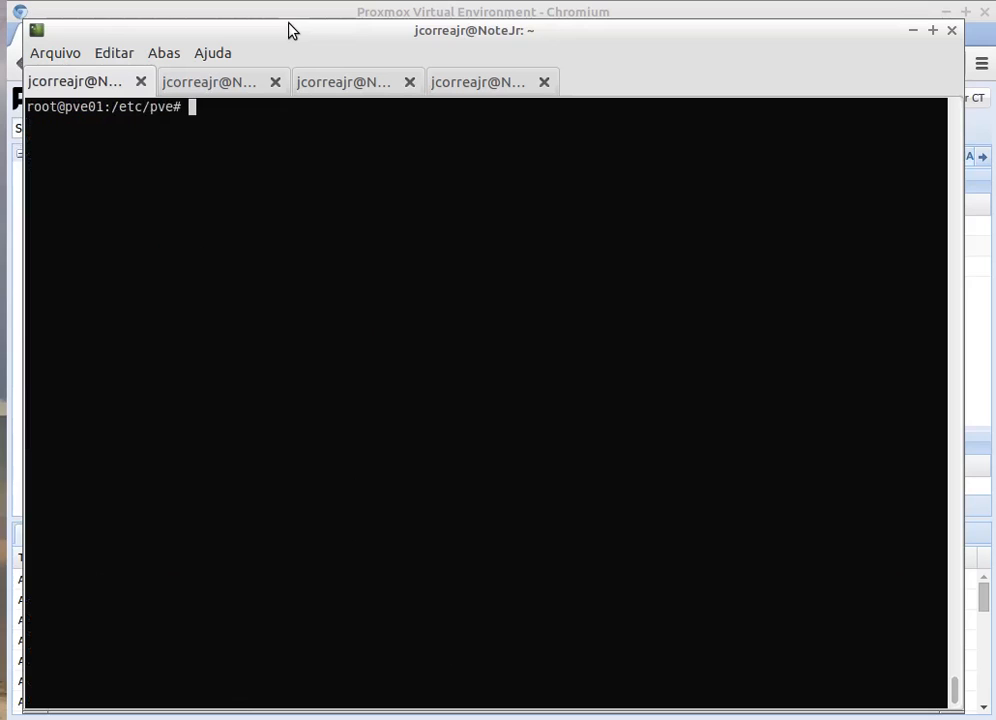
left_click(216, 82)
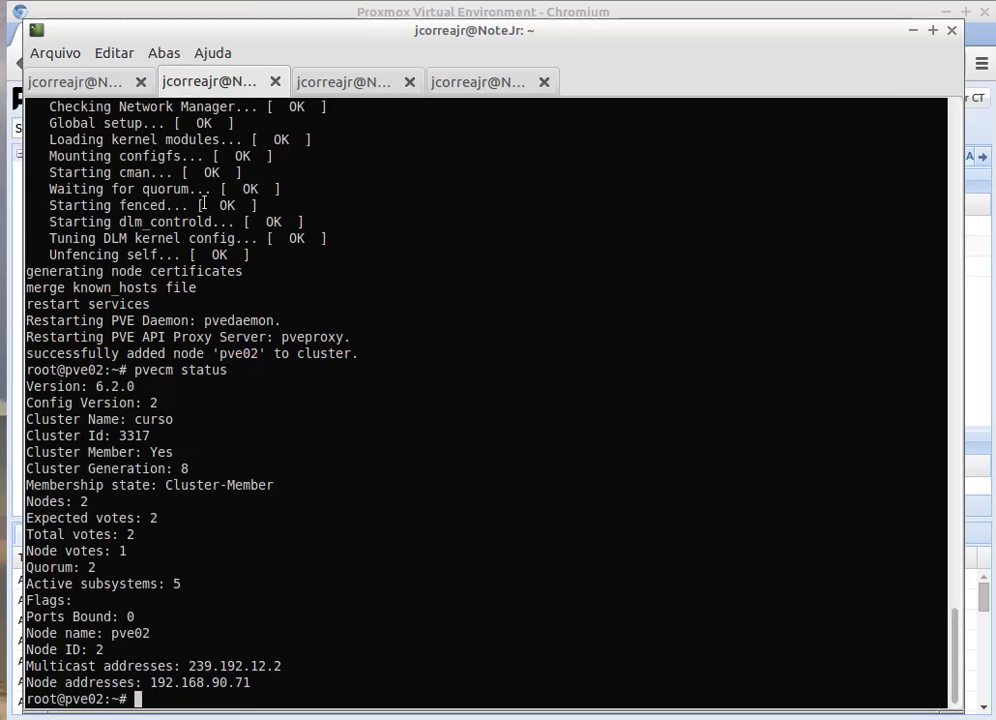
type("clear")
key("Return")
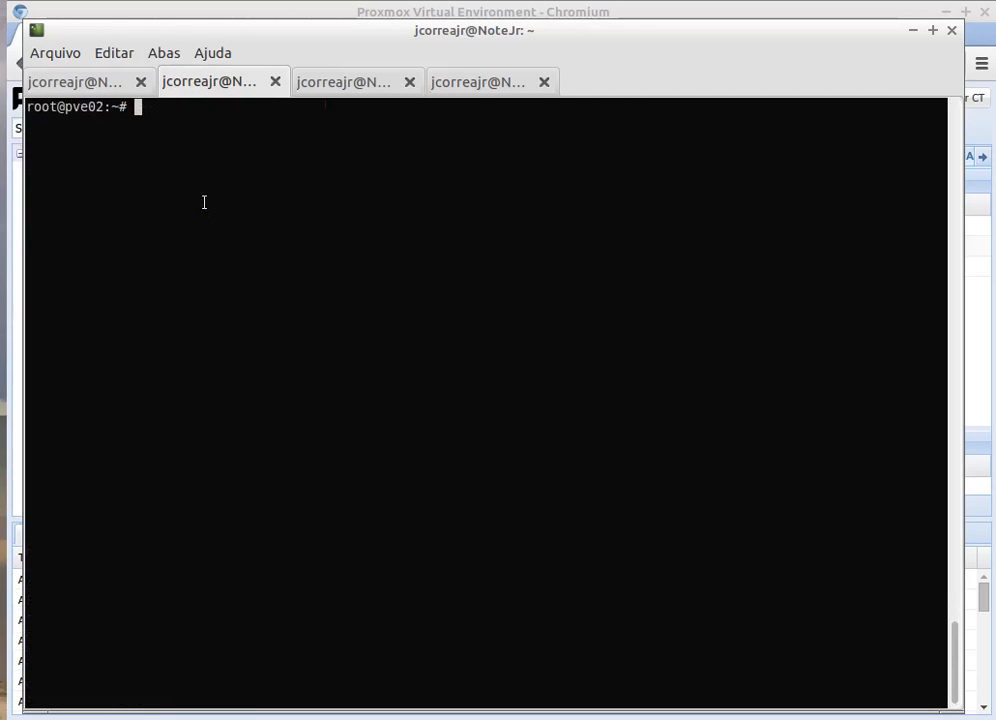
left_click(95, 82)
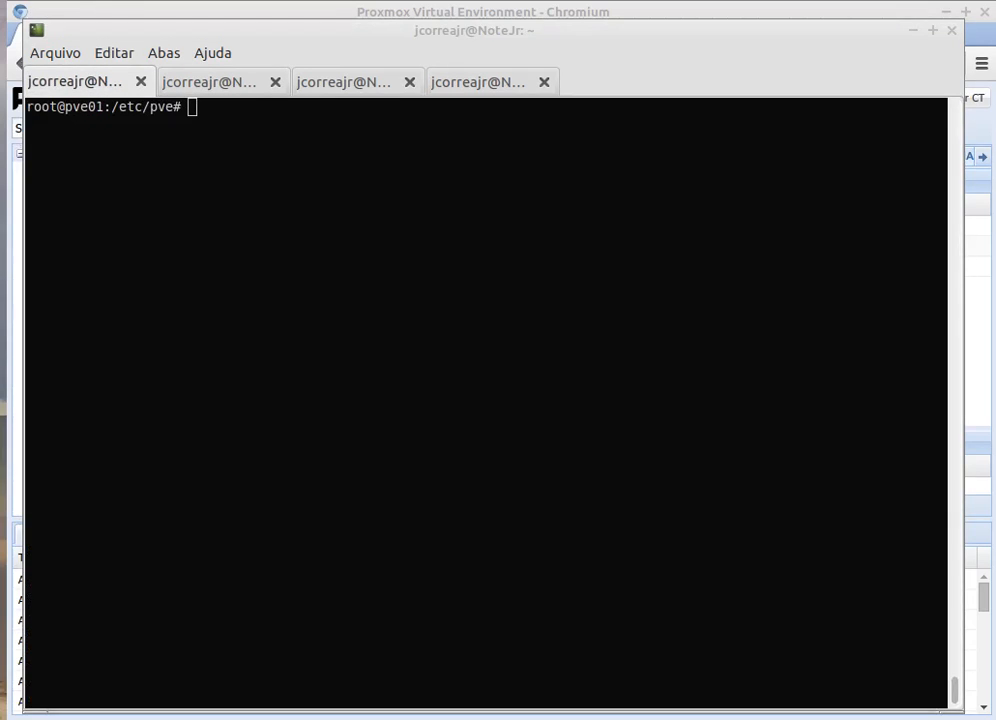
Step: Bring the Proxmox Datacenter summary back in front of the terminal
key("alt+Tab")
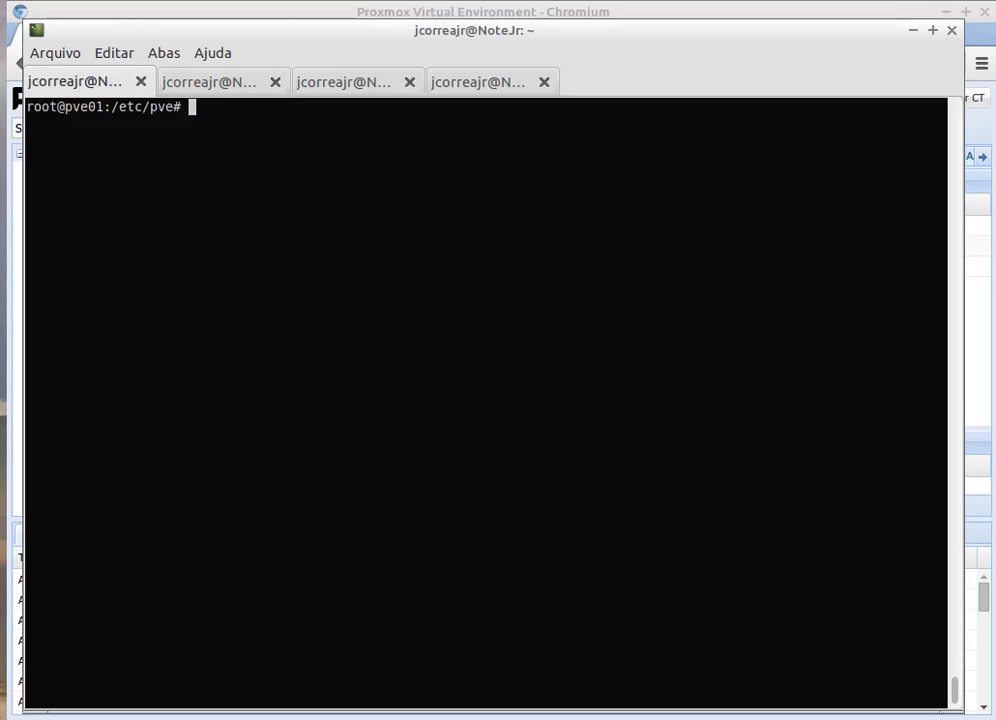
key("alt+Tab")
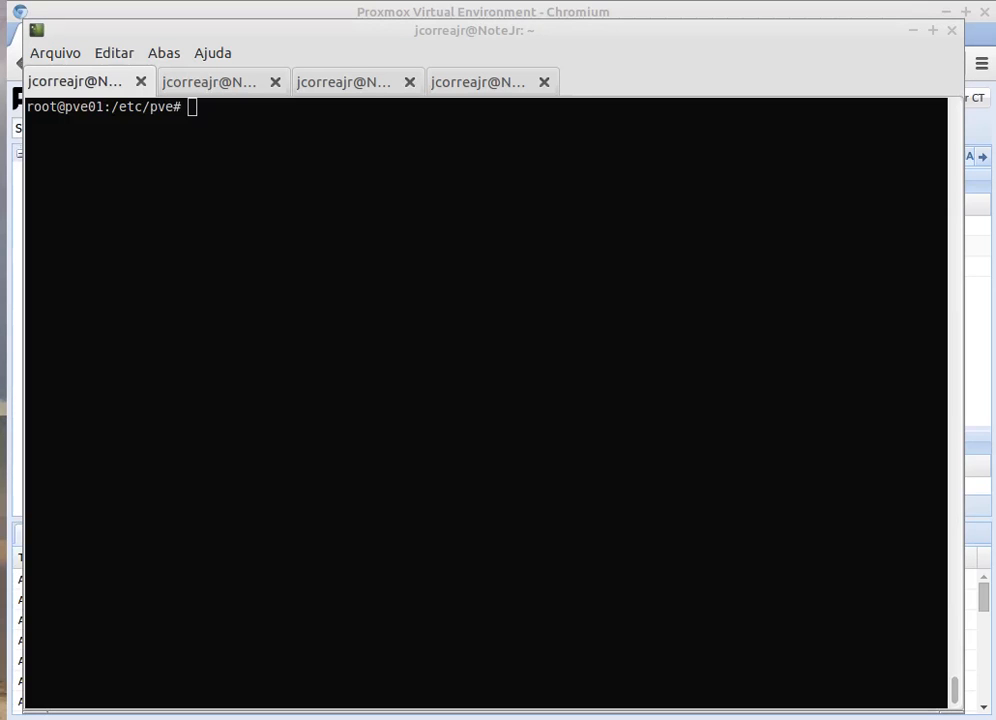
left_click(221, 8)
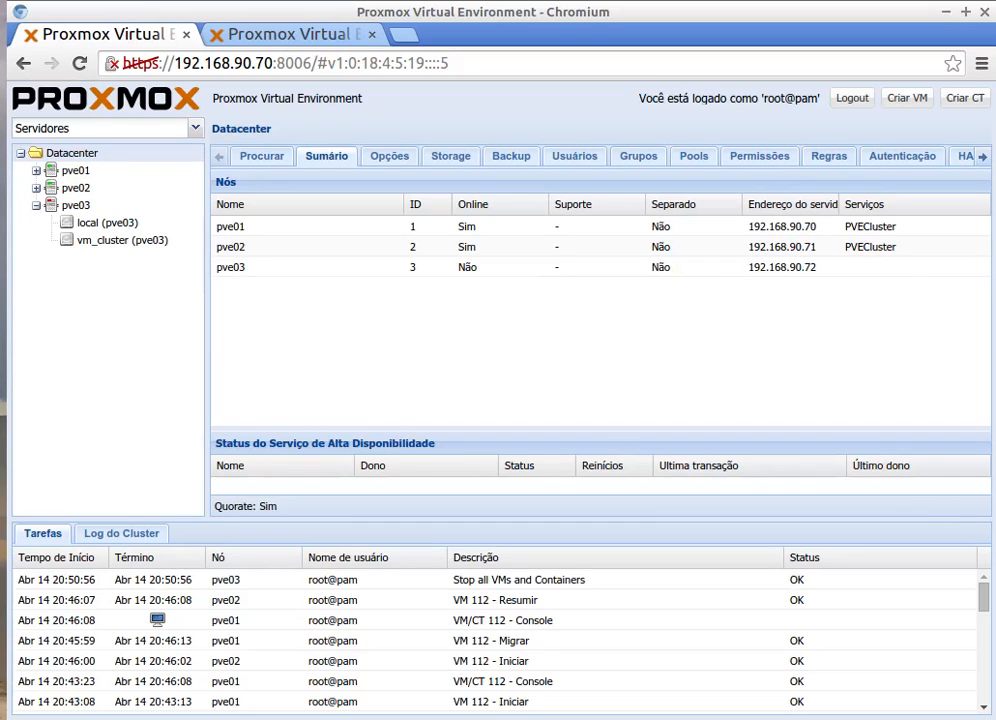
Step: Run pvecm nodes in the terminal and inspect pve03's offline entry in the listing
key("alt+Tab")
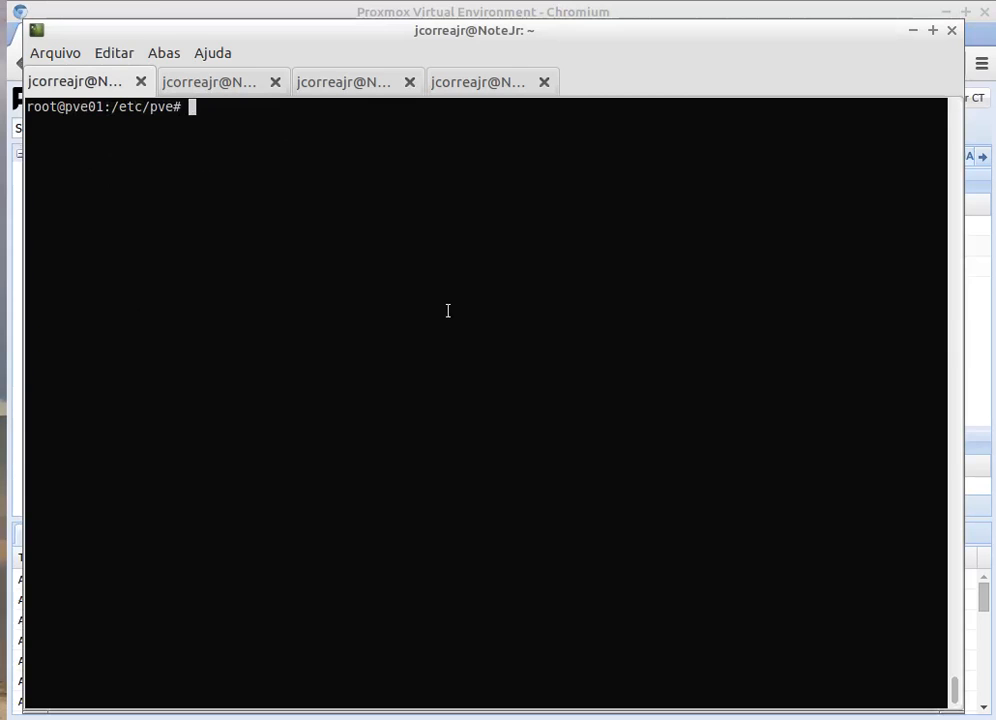
type("pvecm nodes")
key("Return")
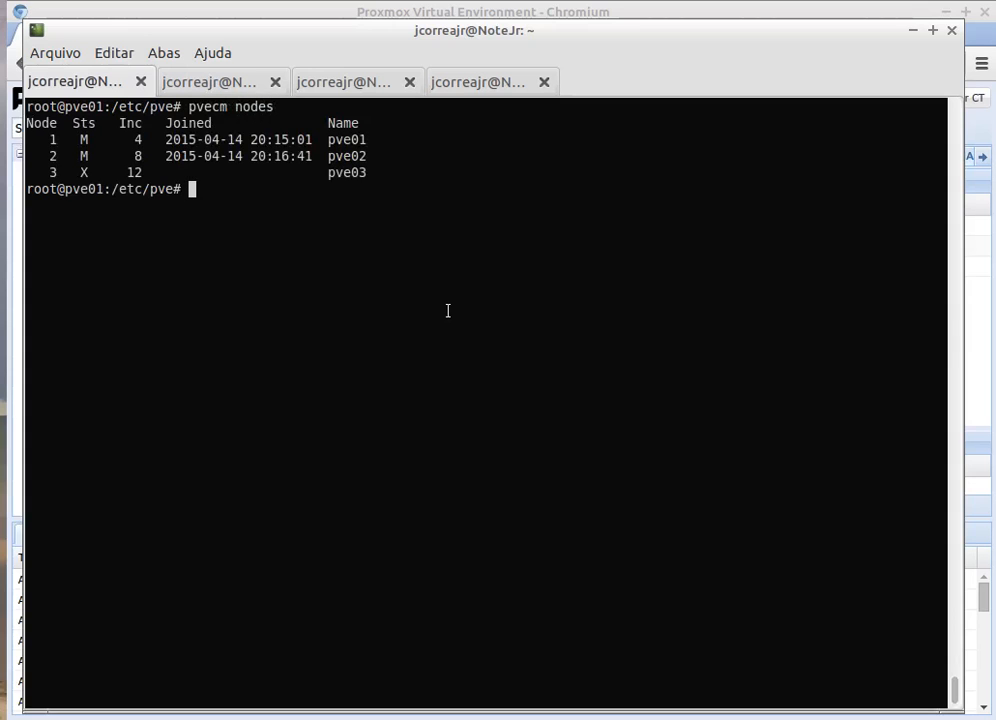
left_click_drag(322, 139, 87, 172)
left_click(322, 156)
left_click(102, 170)
left_click(87, 172)
Step: Remove pve03 with pvecm delnode pve03 and confirm only pve01 and pve02 remain
type("pvecm delnod")
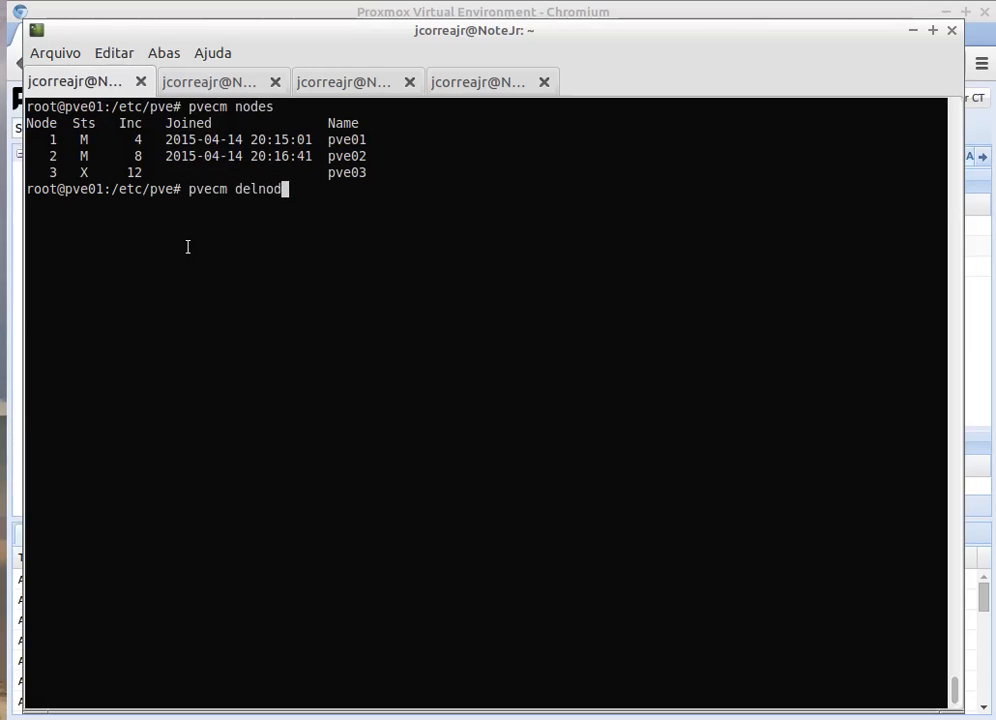
type("e pve03")
key("Return")
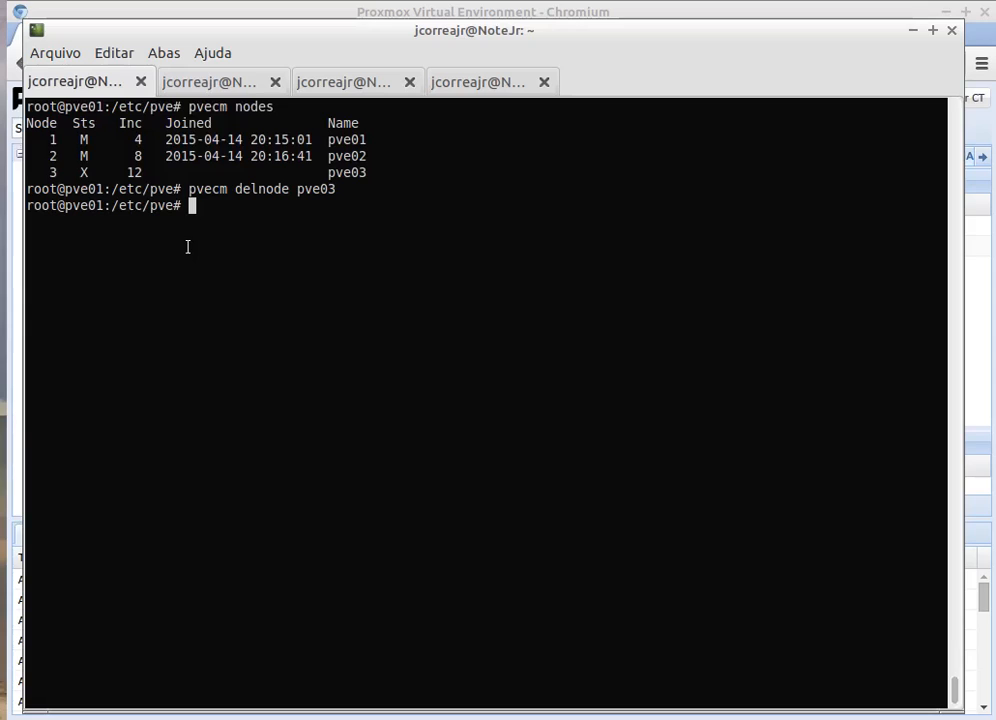
key("Up")
key("Up")
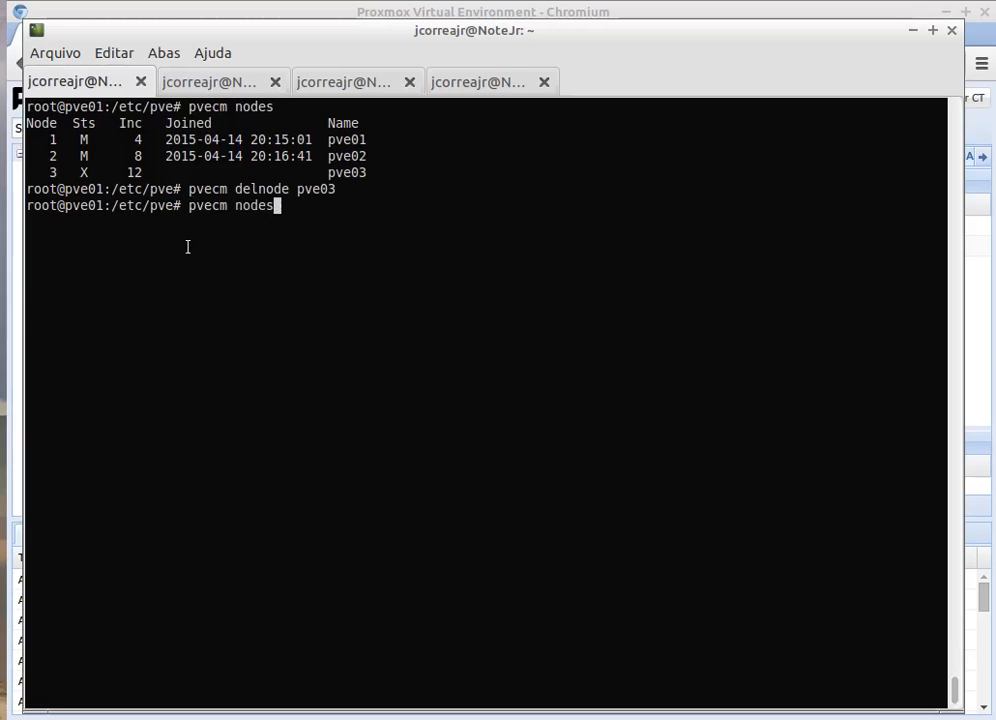
key("Return")
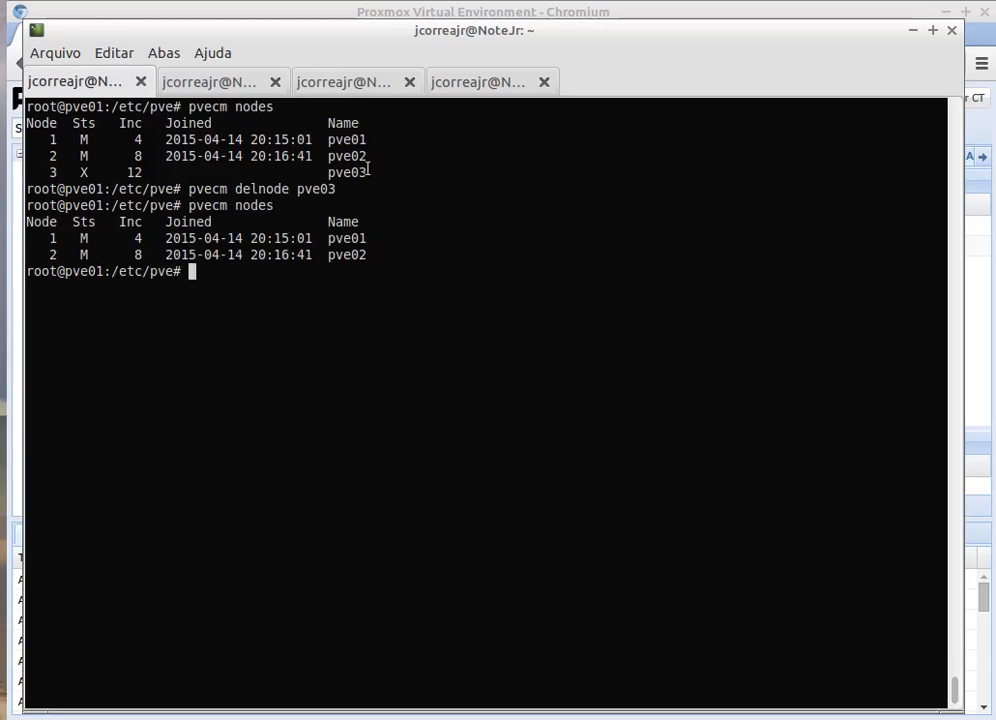
left_click_drag(188, 205, 280, 206)
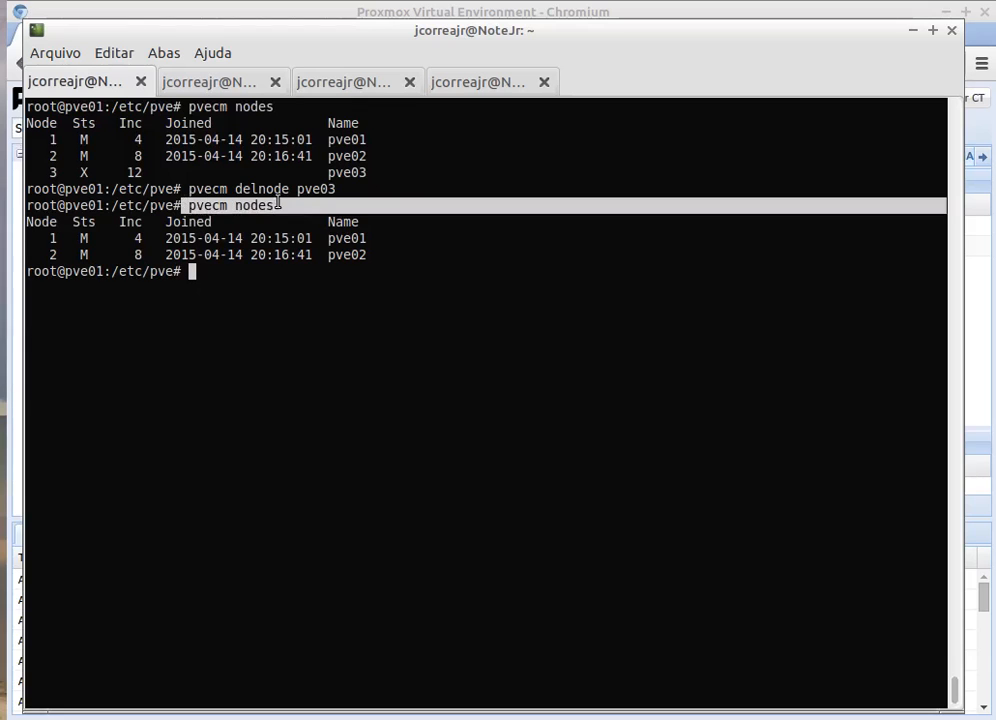
left_click_drag(337, 239, 345, 255)
left_click_drag(227, 26, 259, 154)
left_click(197, 13)
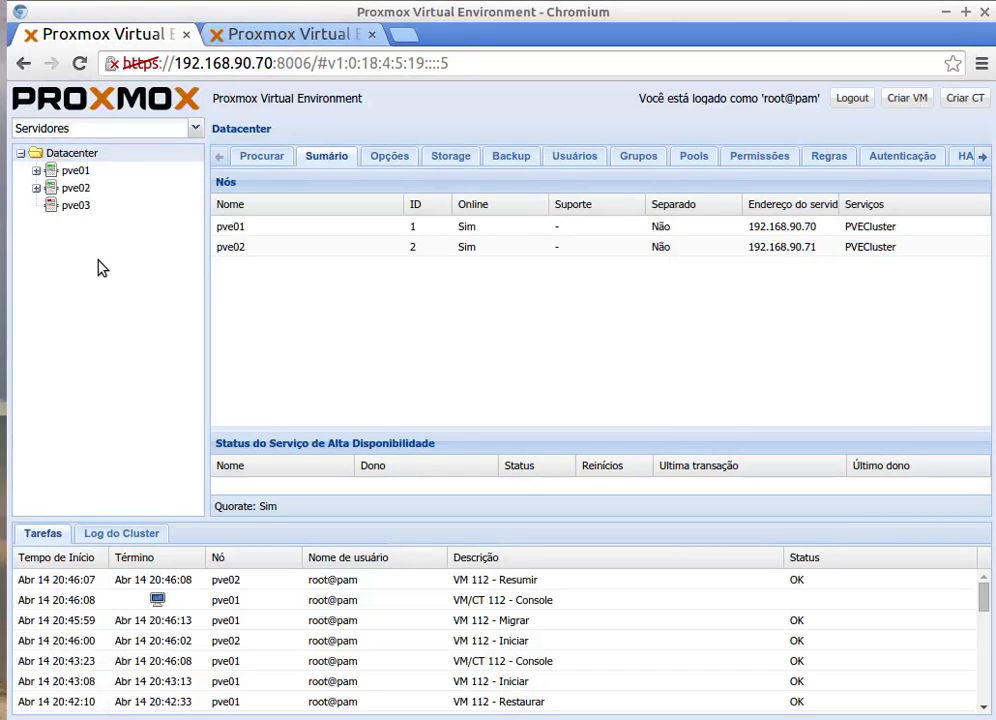
Step: Reload the Proxmox page and expand pve01 and pve02 to show their VMs and storage
key("F5")
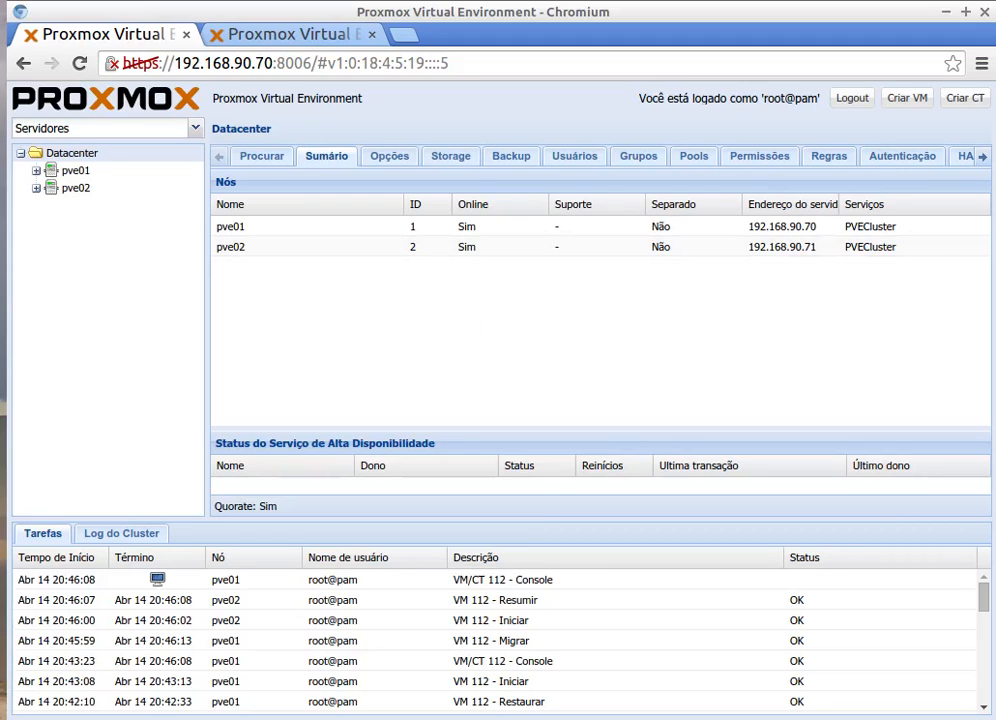
left_click(36, 188)
left_click(37, 172)
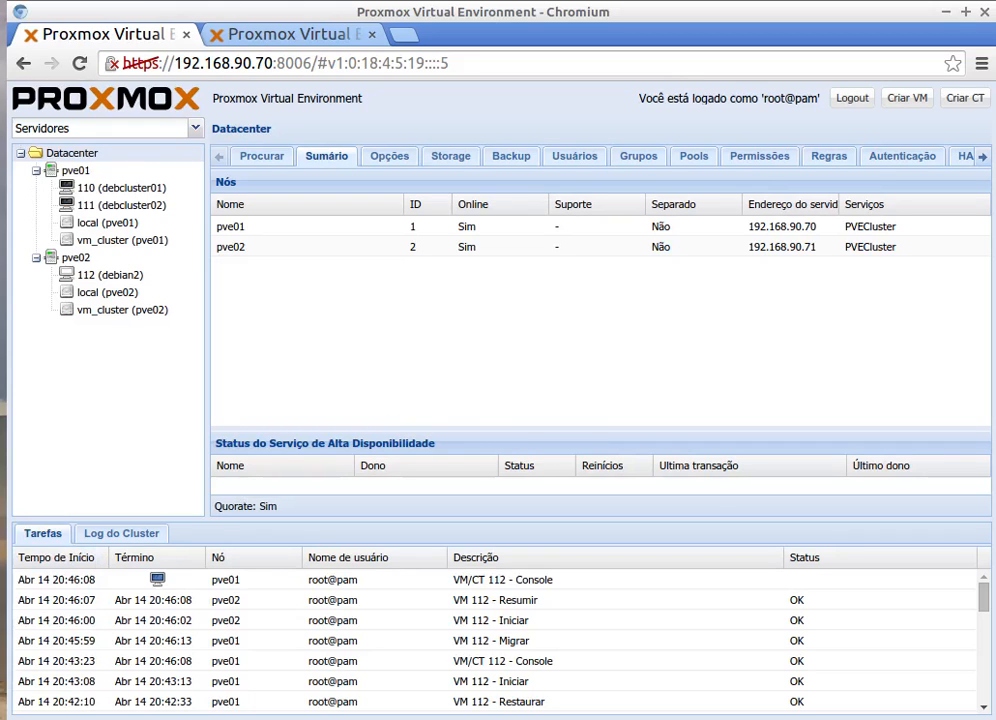
key("alt+Tab")
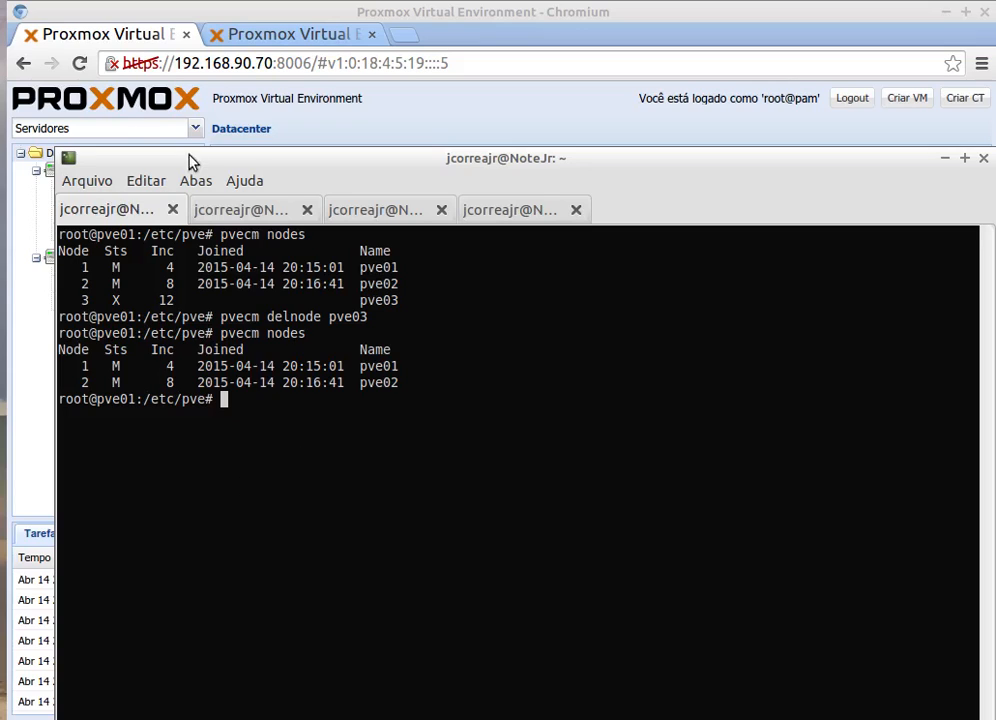
Step: Run pvecm status on pve01, fixing the mistyped pvestatus command
type("pves")
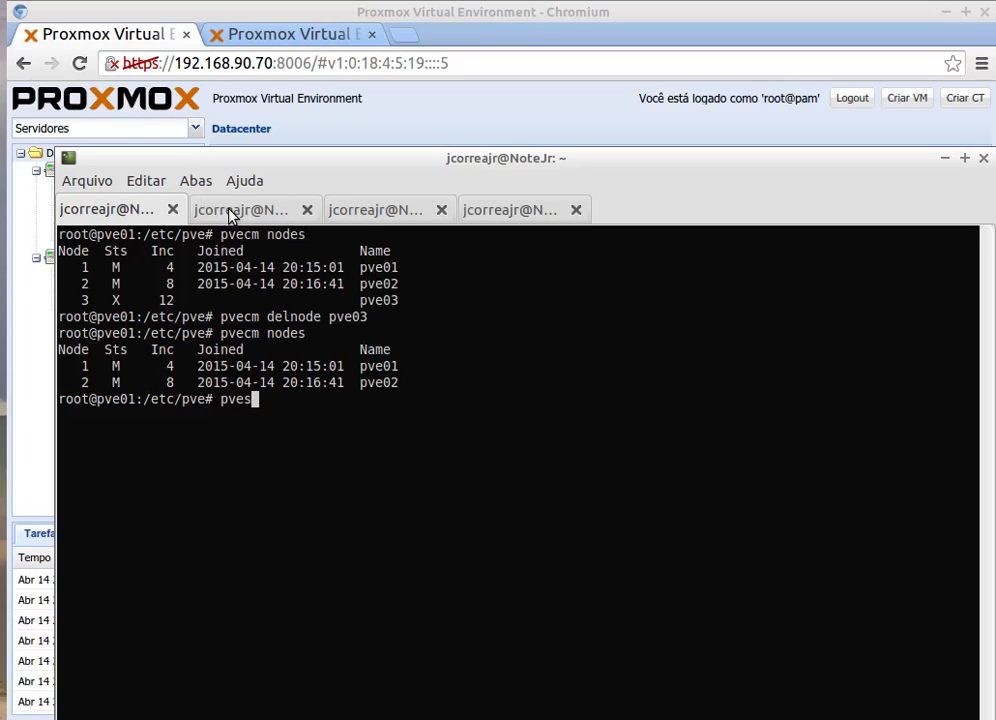
type("tatus")
key("Left")
key("Left")
key("Left")
key("Left")
key("Left")
key("Left")
type("cm")
key("Return")
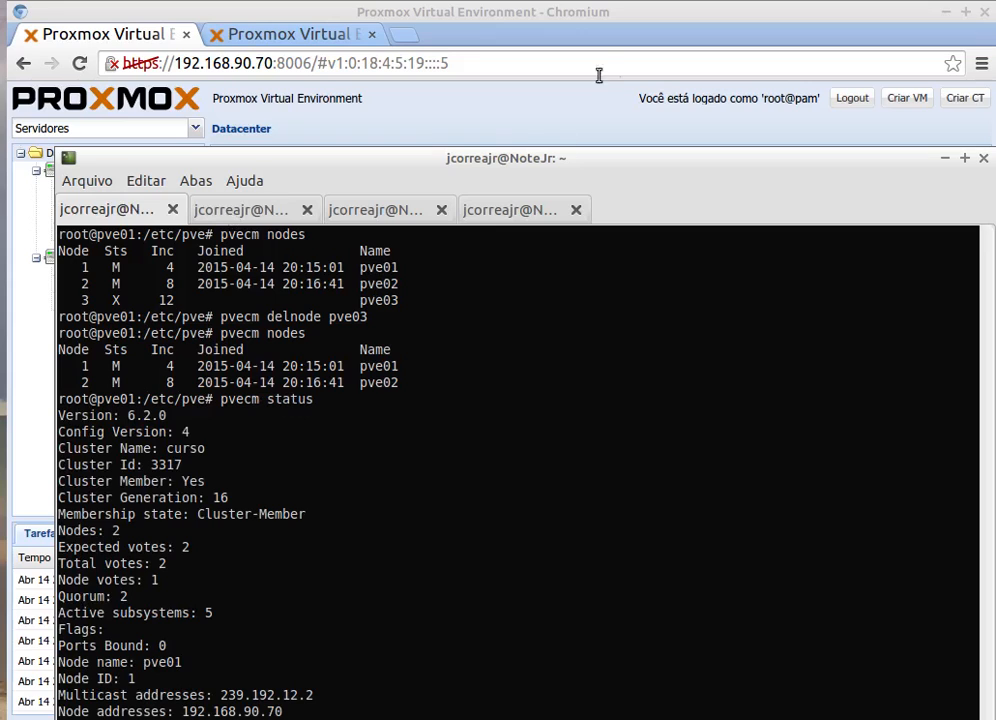
left_click_drag(434, 160, 434, 30)
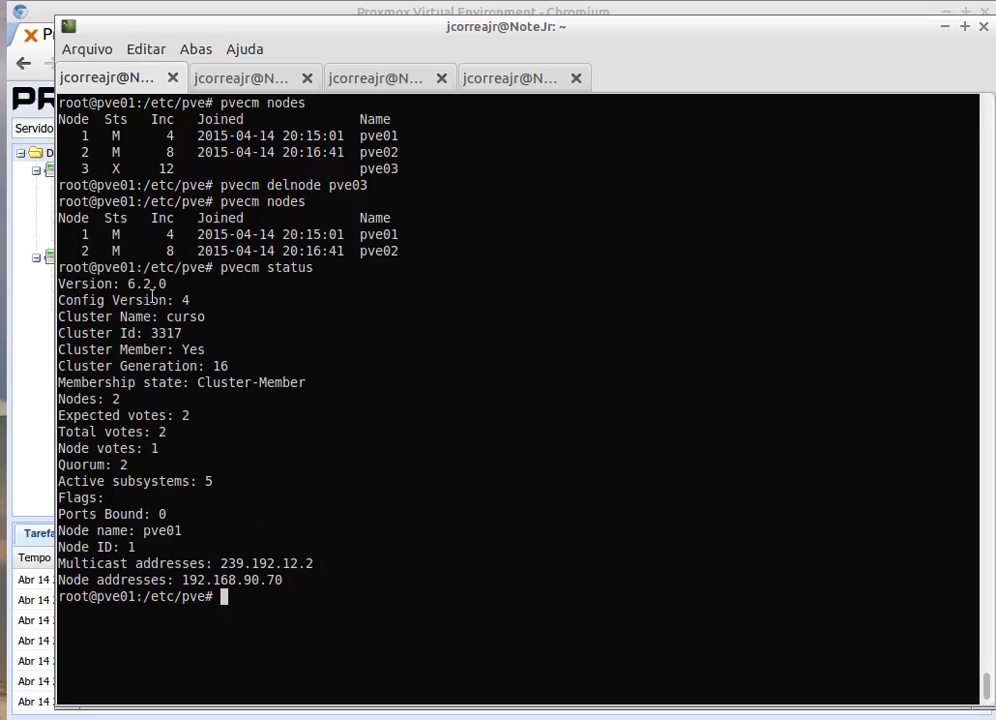
Step: Highlight the status output's version 6.2.0, node count of 2, and Node votes: 1 lines
left_click_drag(127, 284, 190, 300)
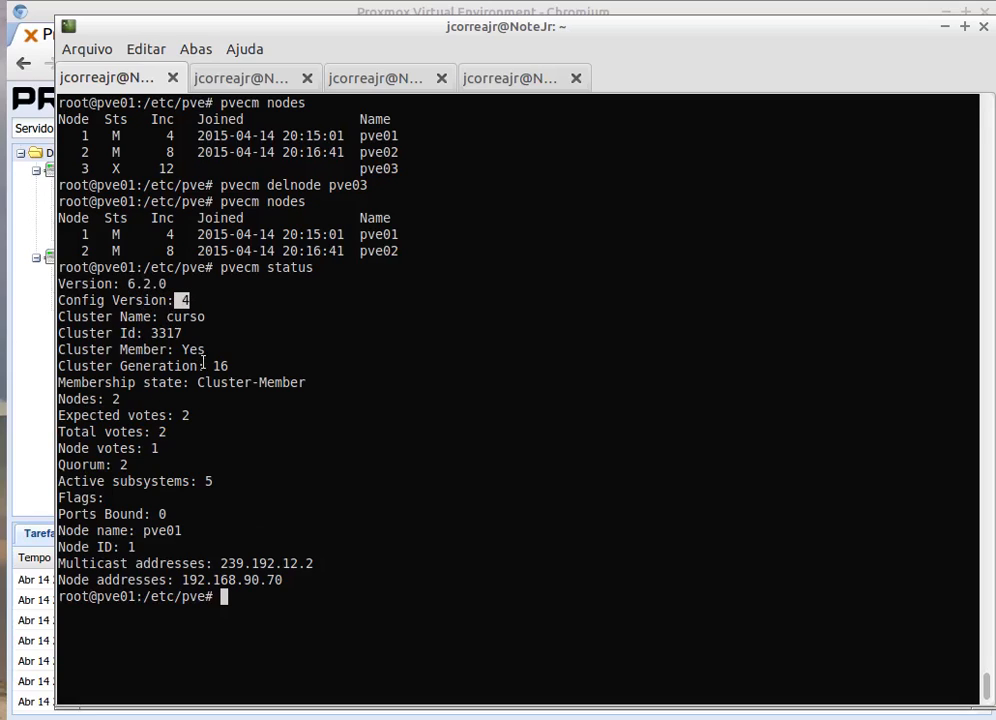
left_click(119, 398)
left_click_drag(120, 398, 104, 398)
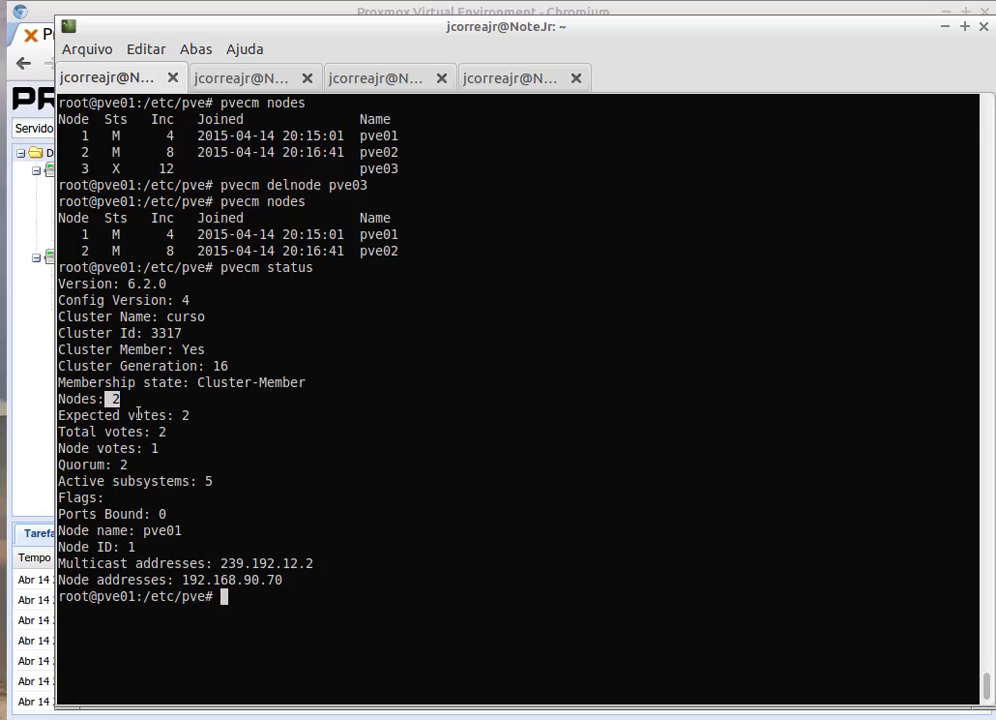
left_click_drag(129, 415, 159, 415)
left_click(162, 416)
mouse_move(62, 448)
left_mouse_down()
mouse_move(163, 451)
mouse_move(58, 450)
left_mouse_up()
left_click(158, 450)
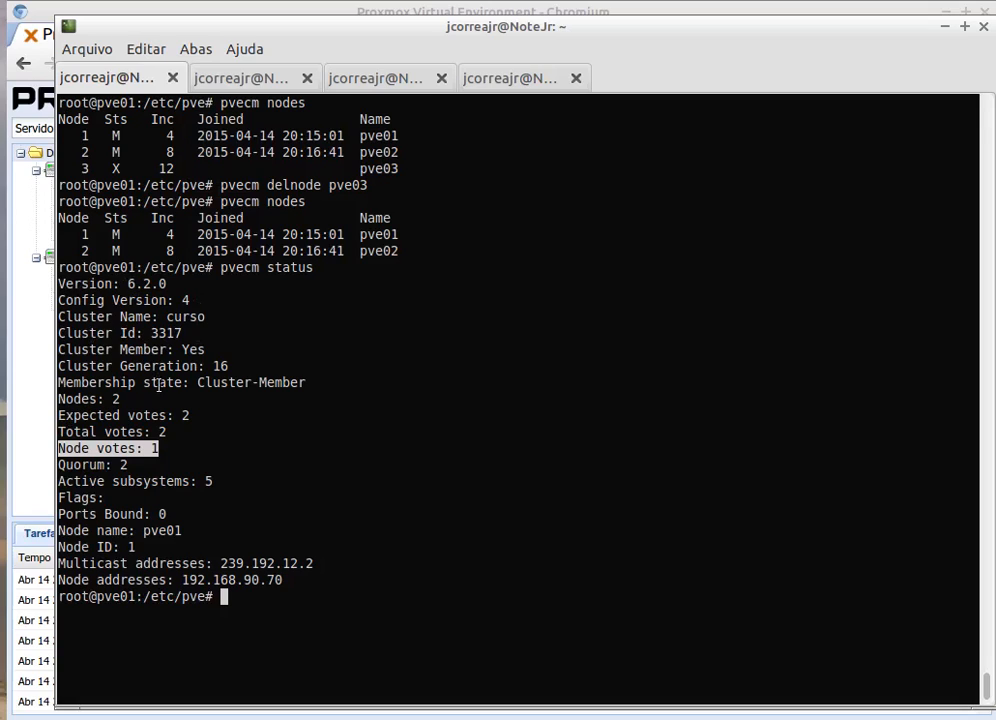
left_click(221, 84)
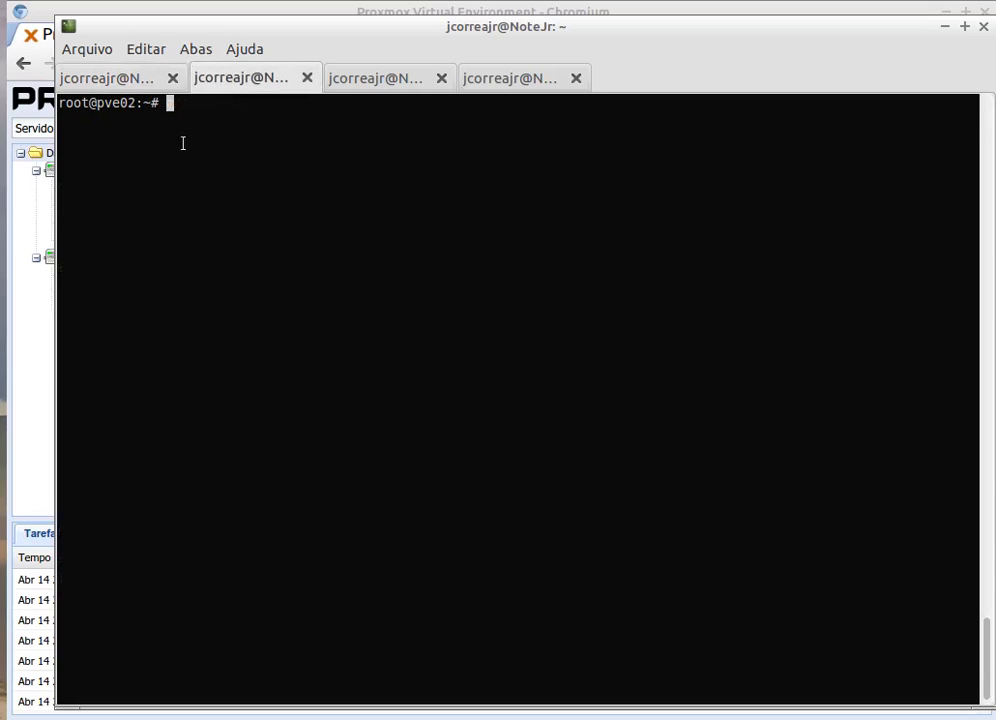
left_click(112, 84)
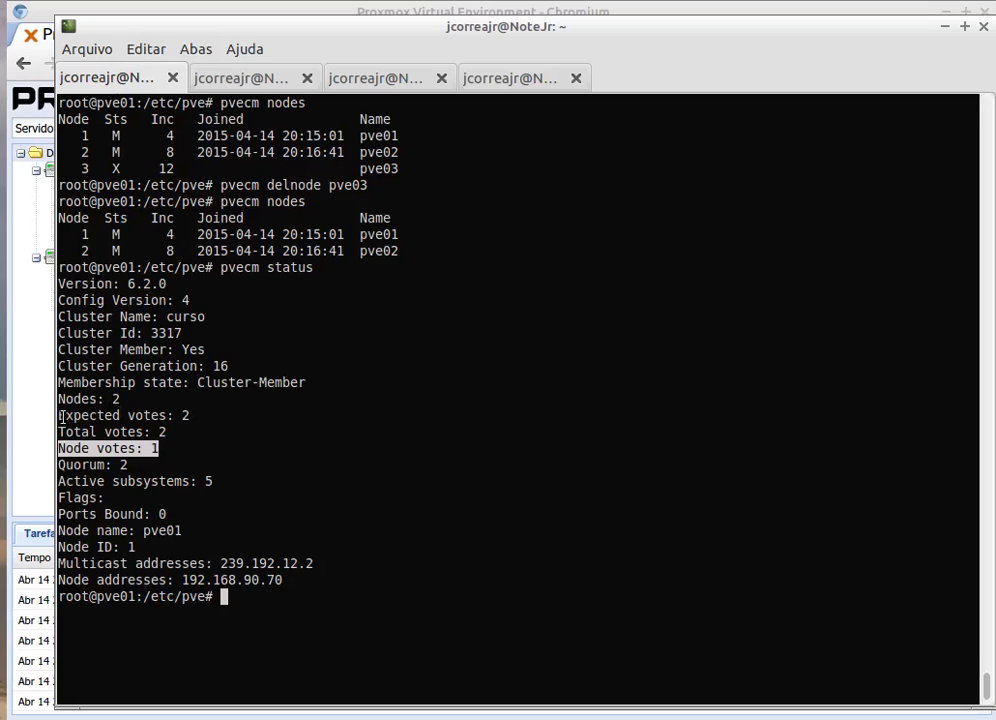
left_click_drag(57, 415, 168, 420)
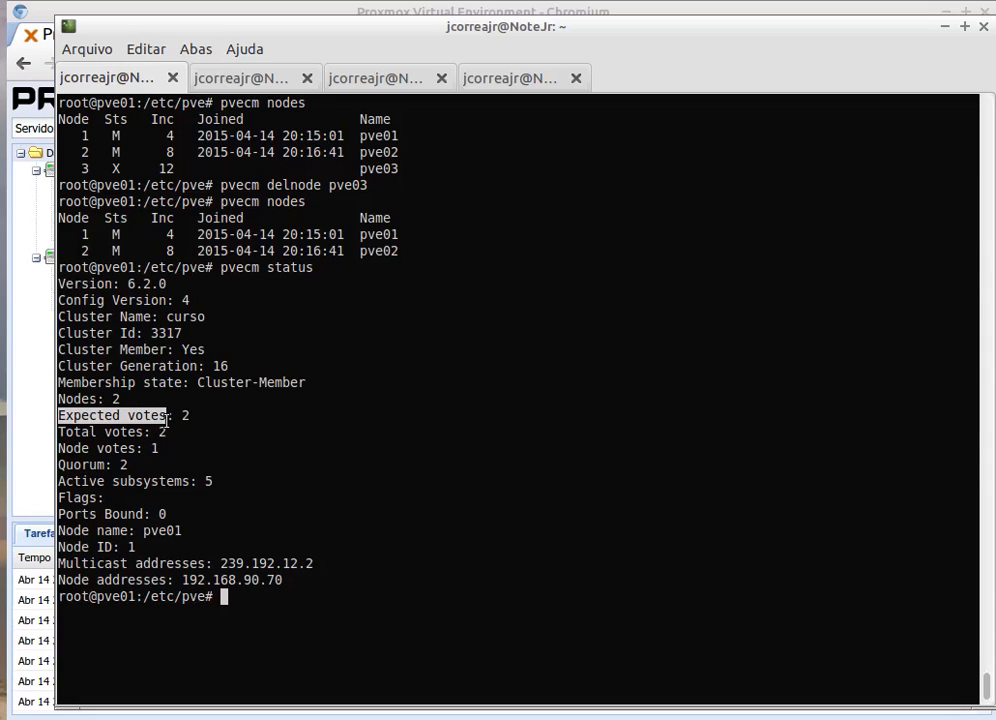
left_click_drag(167, 420, 176, 414)
double_click(184, 415)
left_click(260, 438)
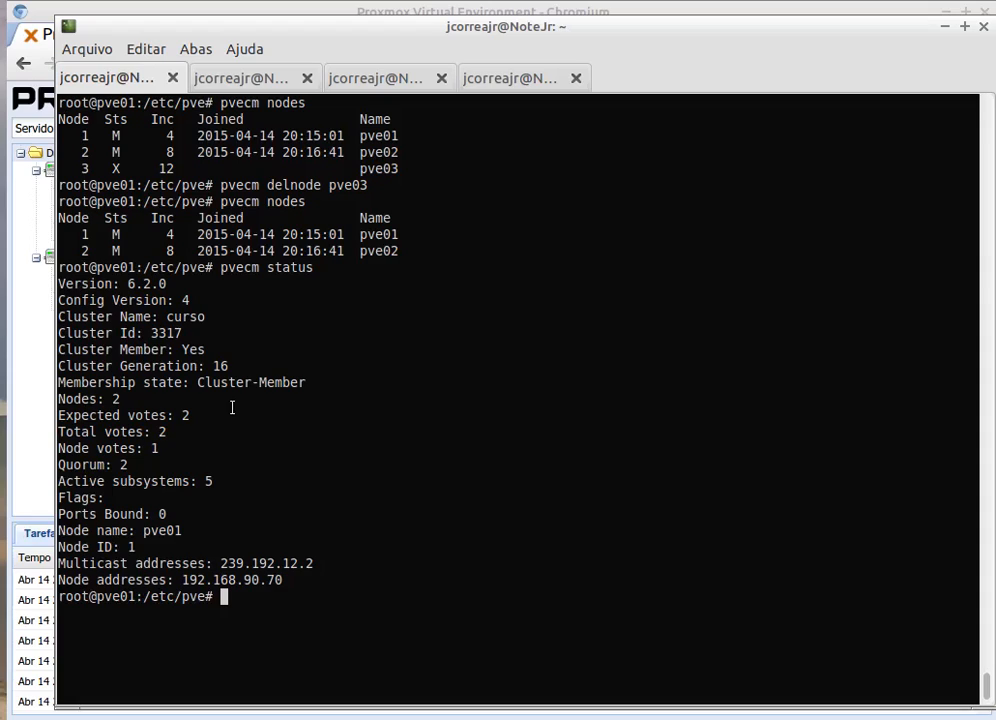
double_click(183, 414)
Step: Open node pve02's summary in the Proxmox web UI, showing uptime and 529MB RAM used
left_click(211, 467)
left_click(158, 8)
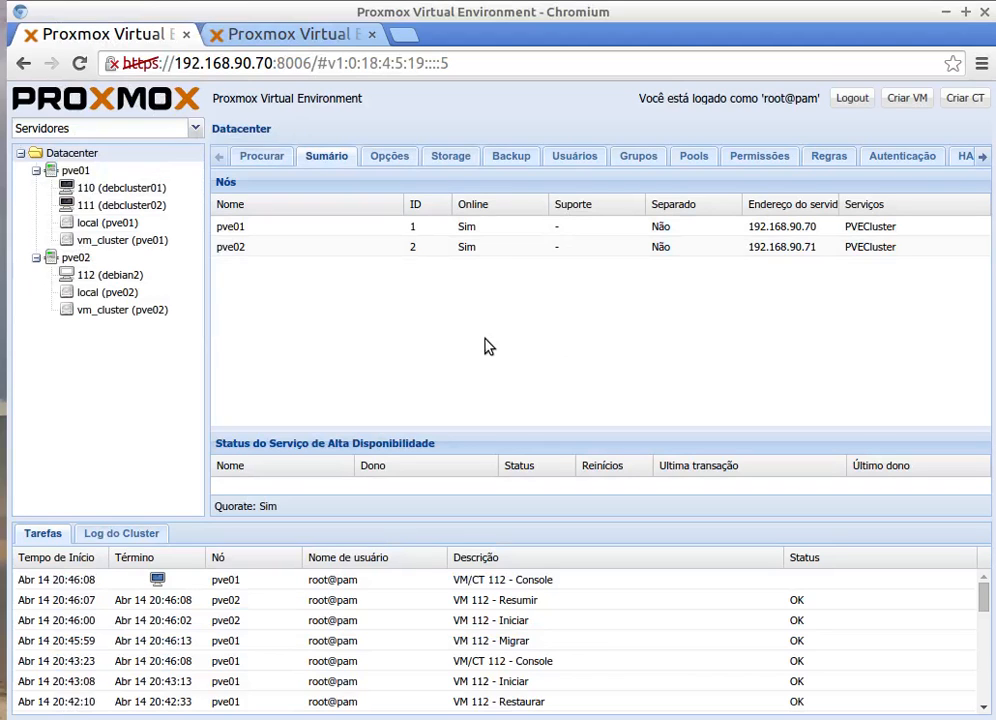
left_click(101, 260)
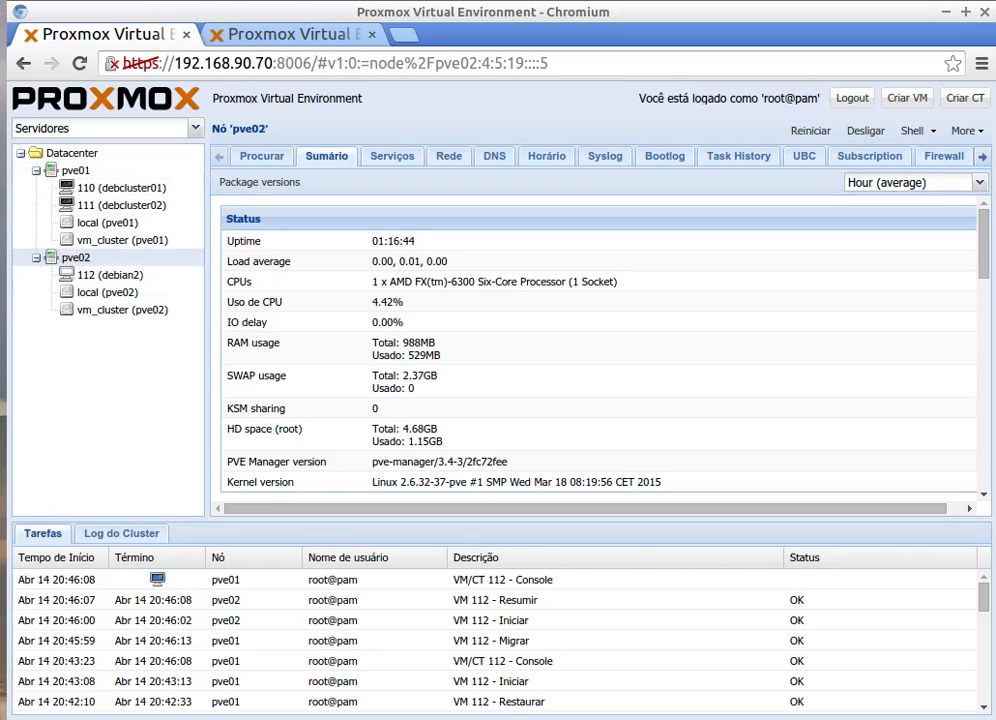
Step: Confirm the pvecm status output shows expected votes of 2, then return to the Proxmox web UI
key("alt+Tab")
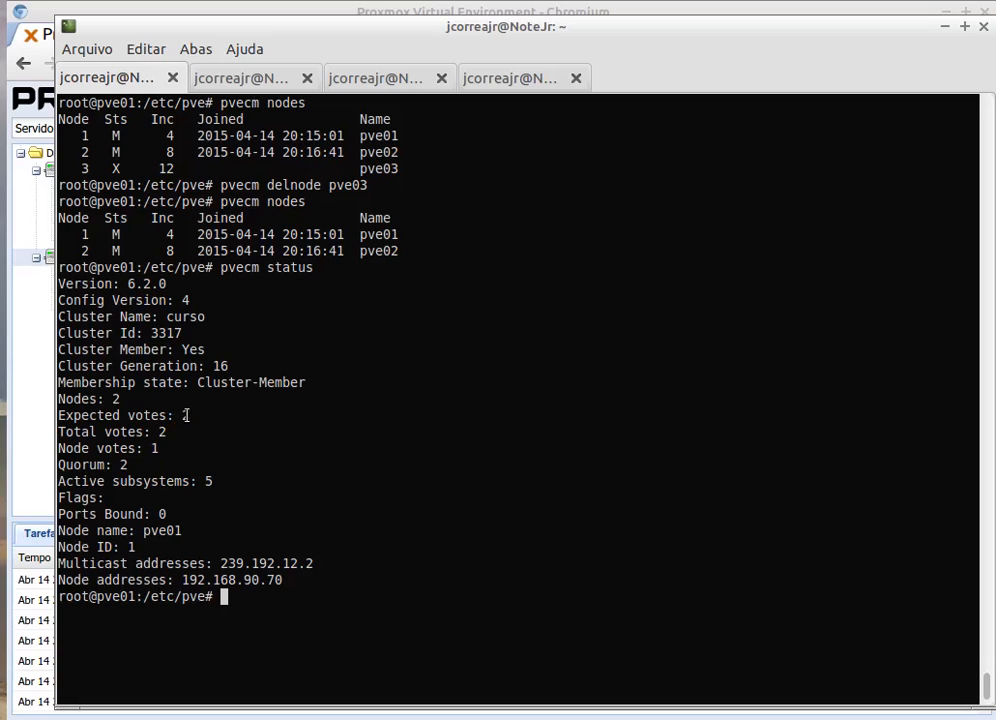
left_click_drag(176, 414, 188, 414)
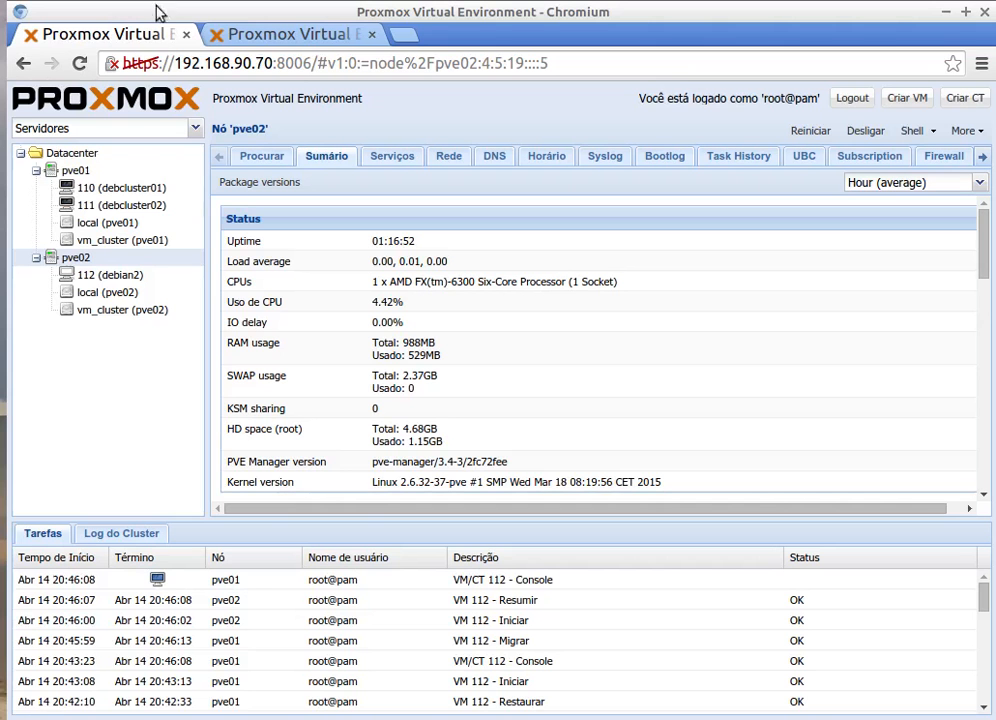
left_click(125, 7)
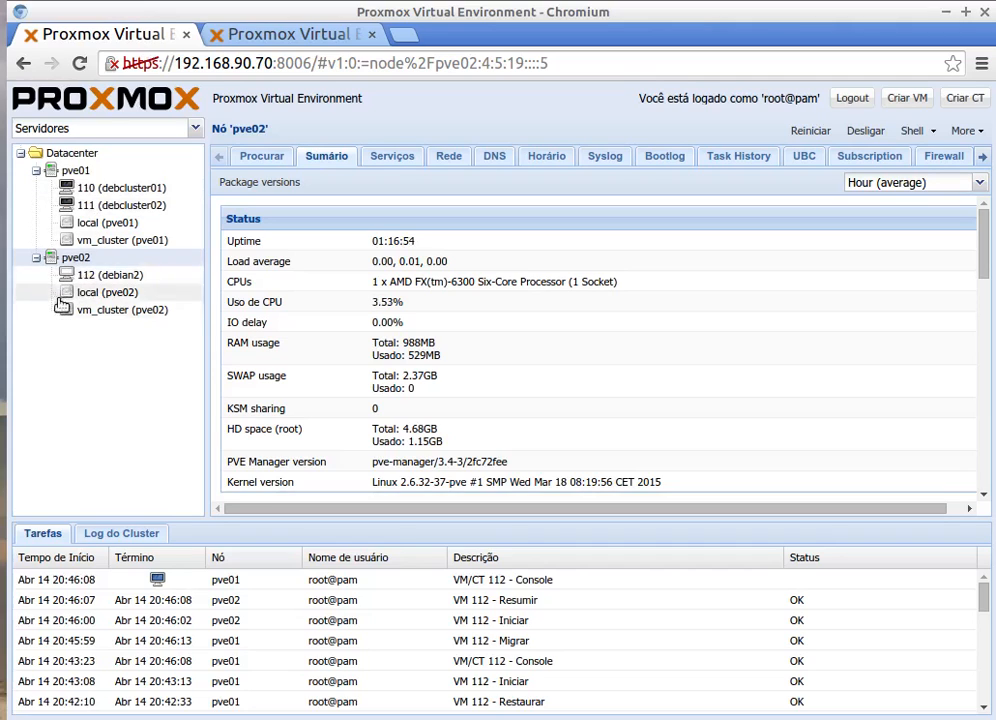
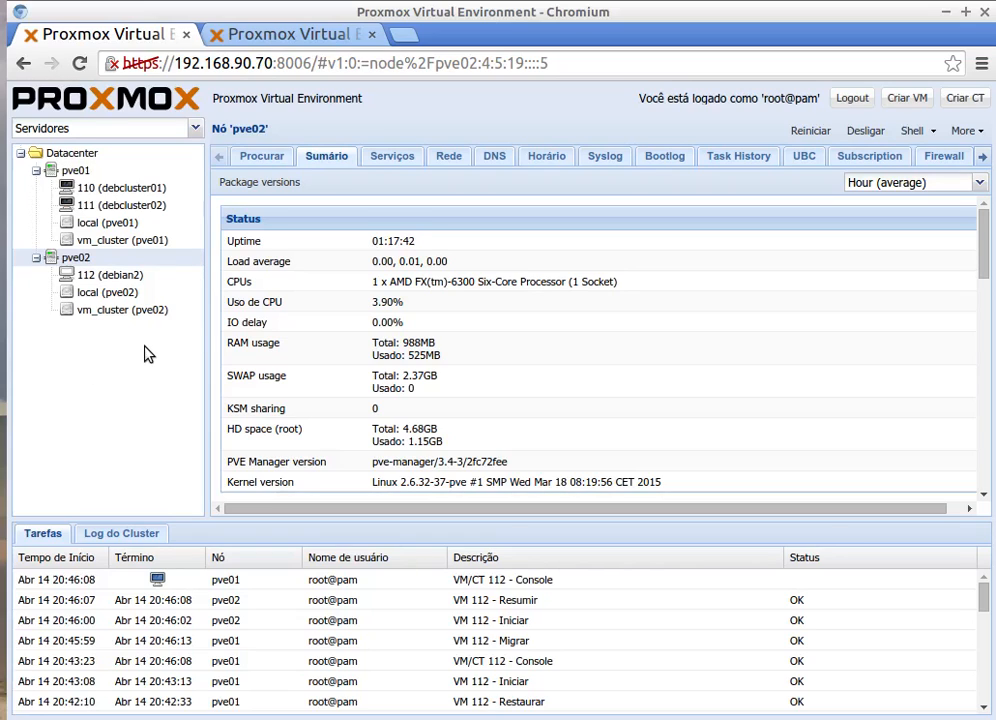
Step: View the Datacenter summary listing nodes pve01 and pve02 online, with VM 112 on pve02
left_click(60, 156)
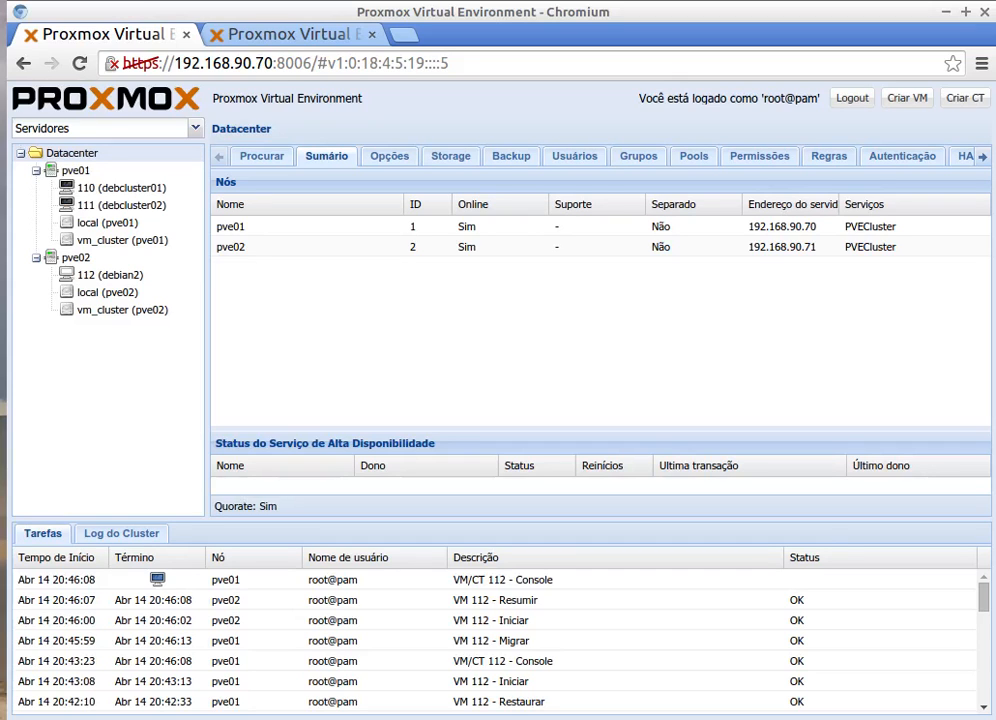
key("alt+Tab")
left_click(226, 601)
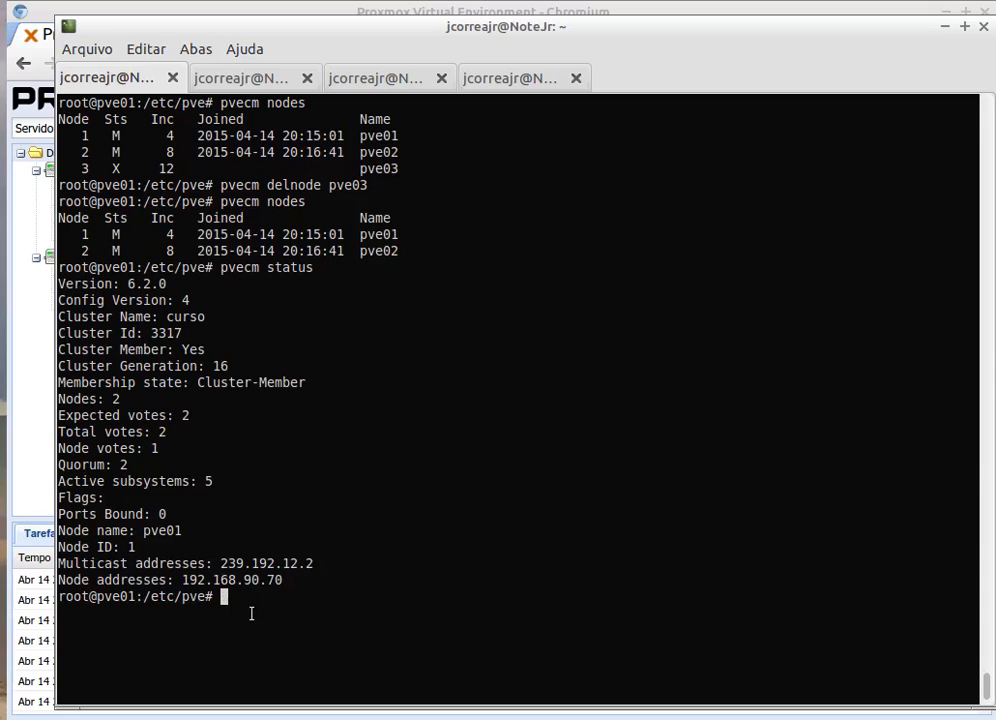
type("pvecm expected 1")
left_click_drag(188, 415, 57, 415)
left_click(196, 415)
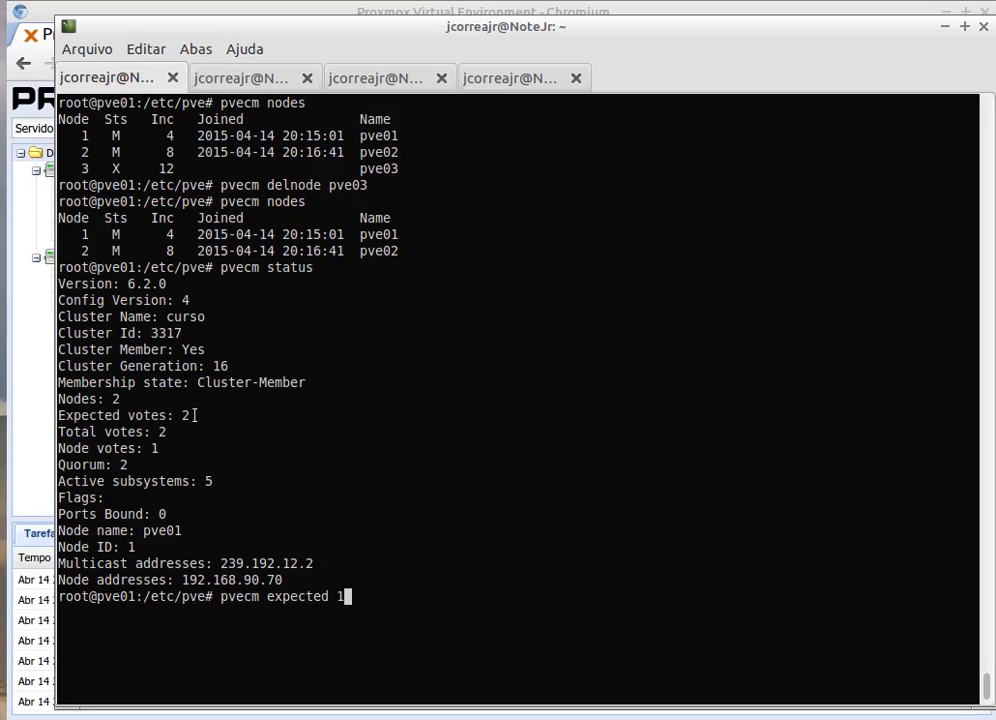
left_click_drag(190, 415, 175, 415)
left_click_drag(296, 27, 404, 60)
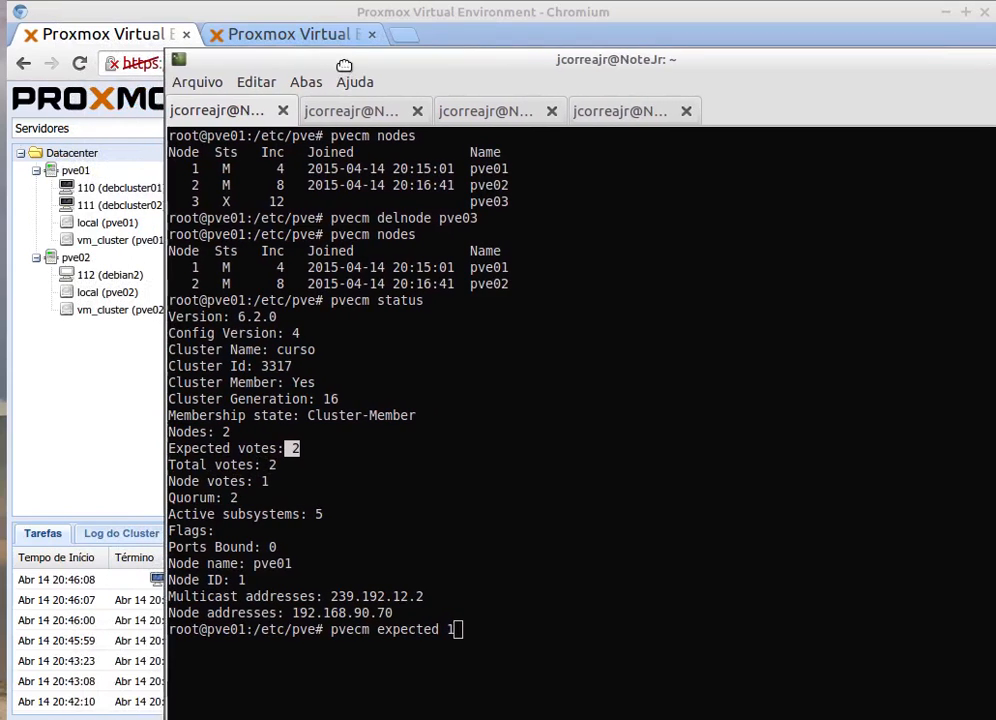
left_click(310, 40)
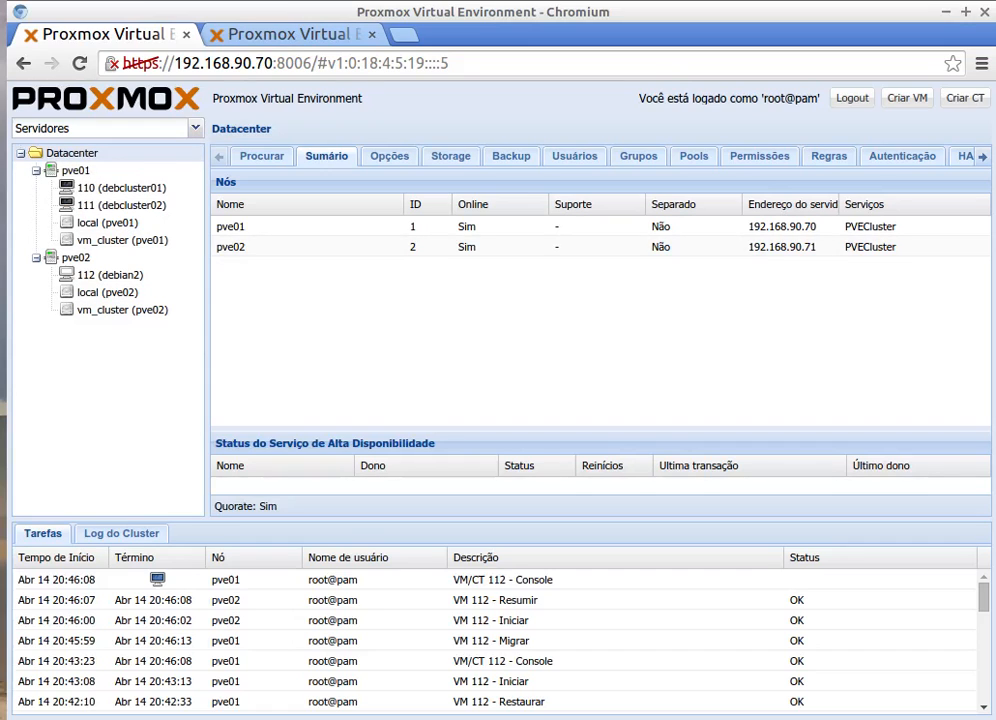
key("alt+Tab")
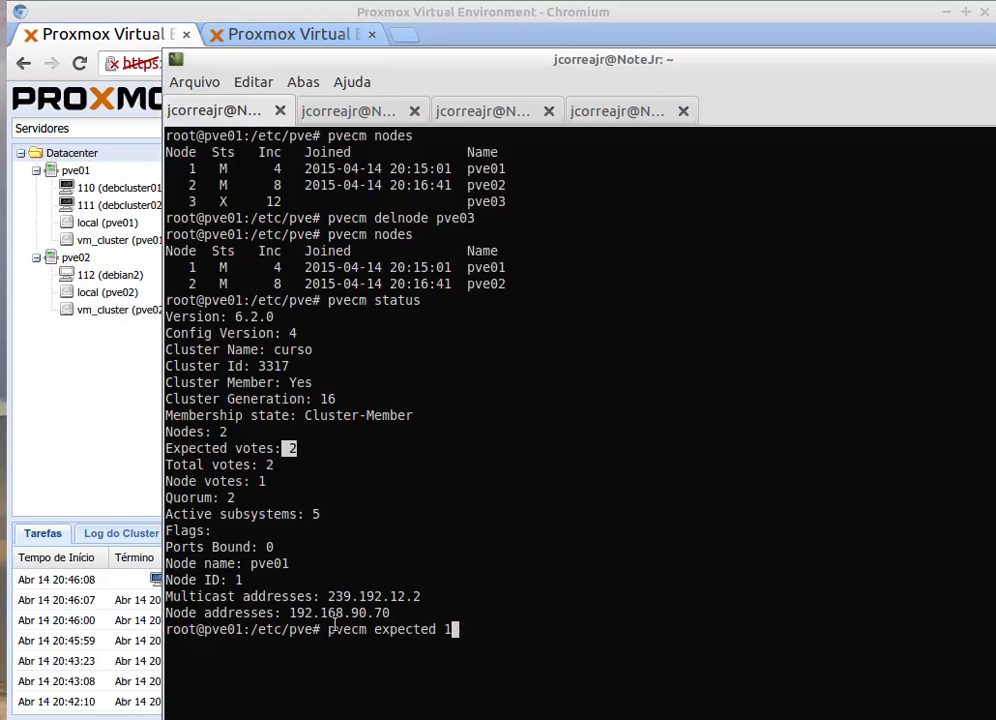
left_click_drag(328, 629, 453, 629)
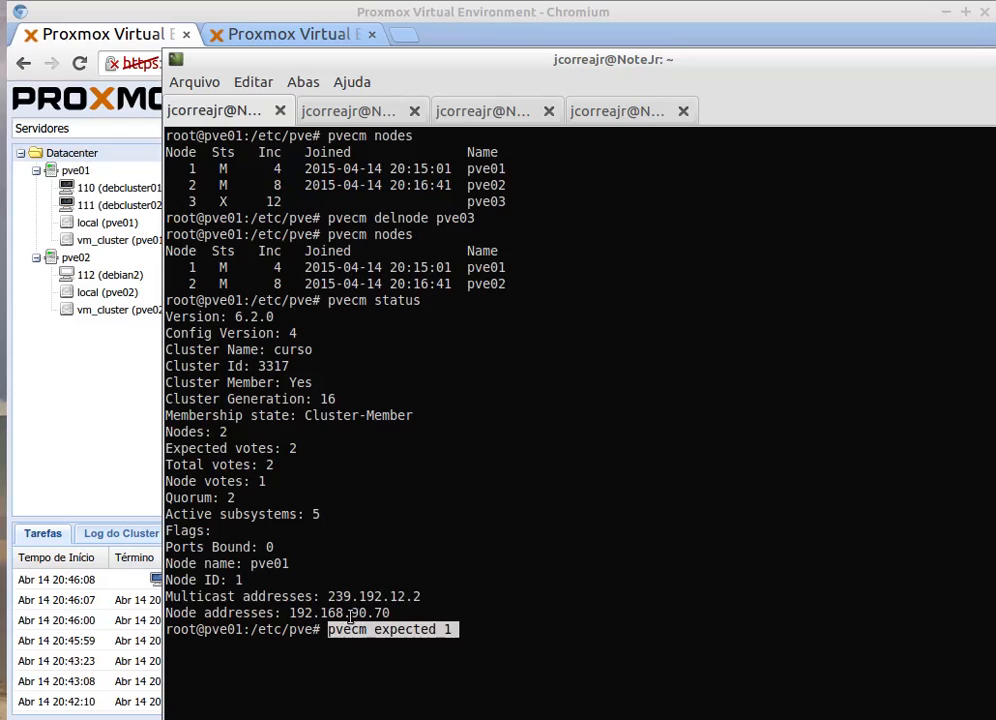
left_click(456, 631)
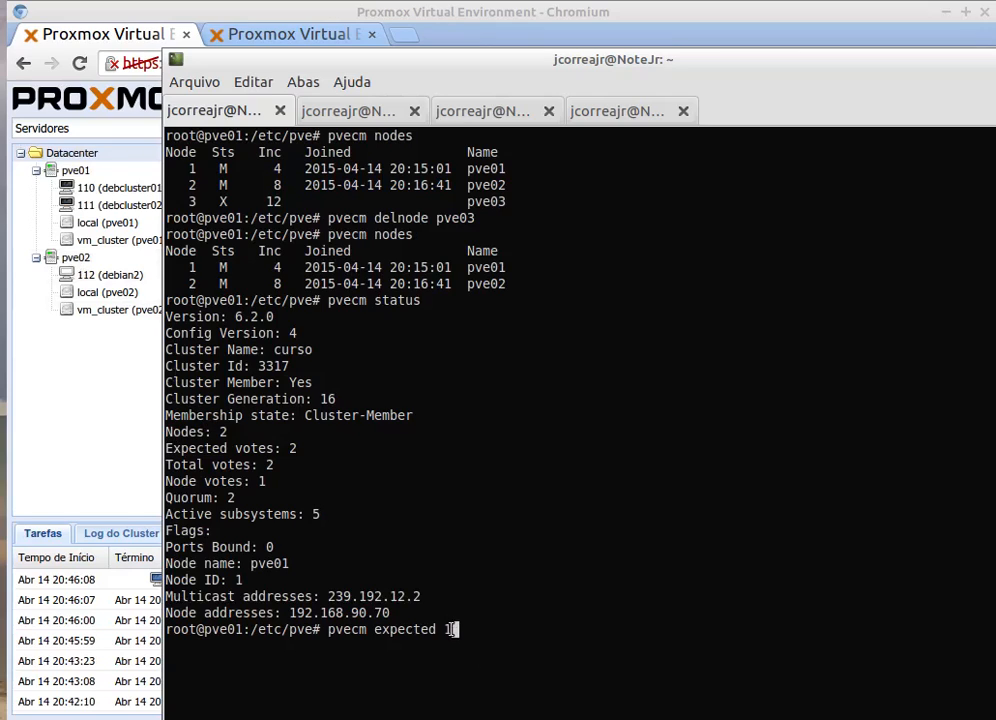
key("BackSpace")
key("BackSpace")
key("BackSpace")
key("BackSpace")
key("BackSpace")
key("BackSpace")
key("BackSpace")
key("BackSpace")
key("BackSpace")
key("BackSpace")
key("BackSpace")
key("BackSpace")
key("BackSpace")
key("BackSpace")
key("BackSpace")
key("BackSpace")
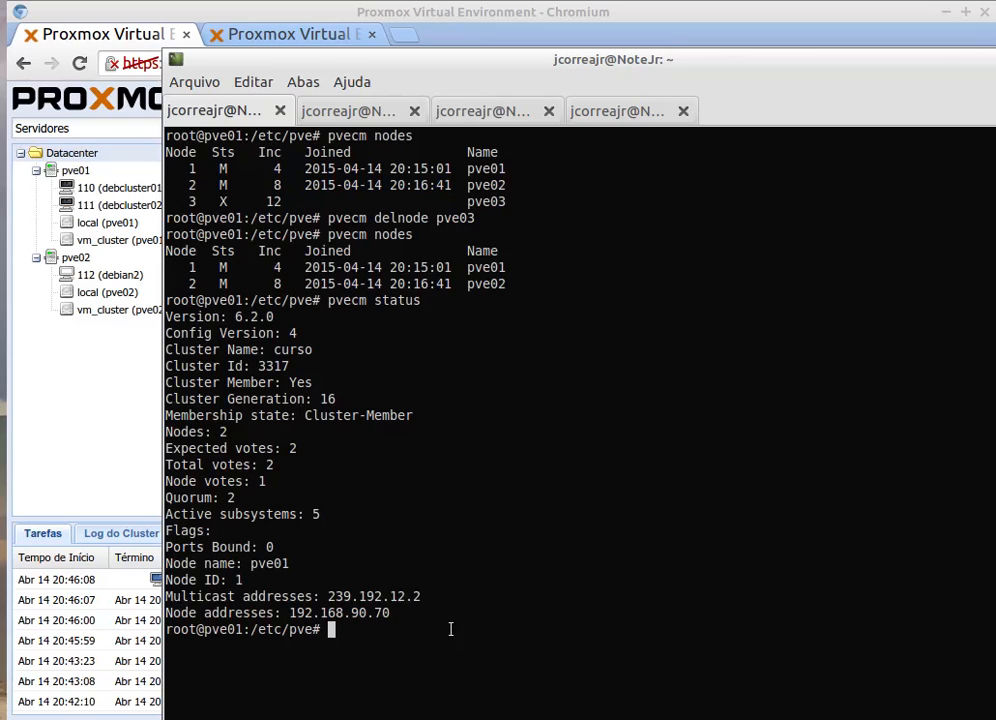
left_click(255, 12)
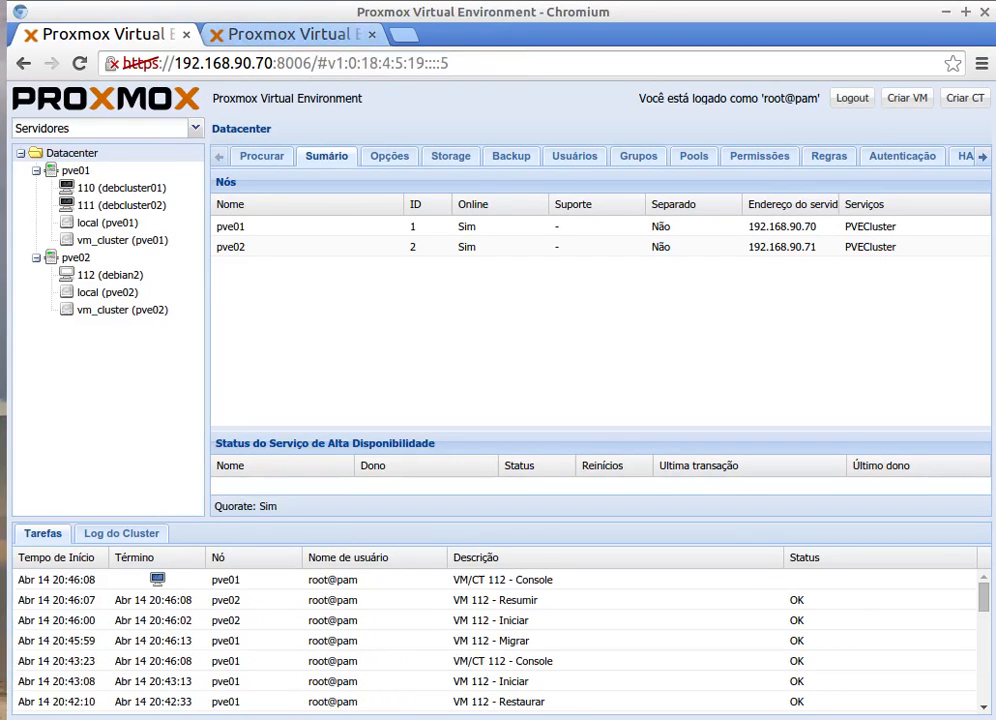
key("alt+Tab")
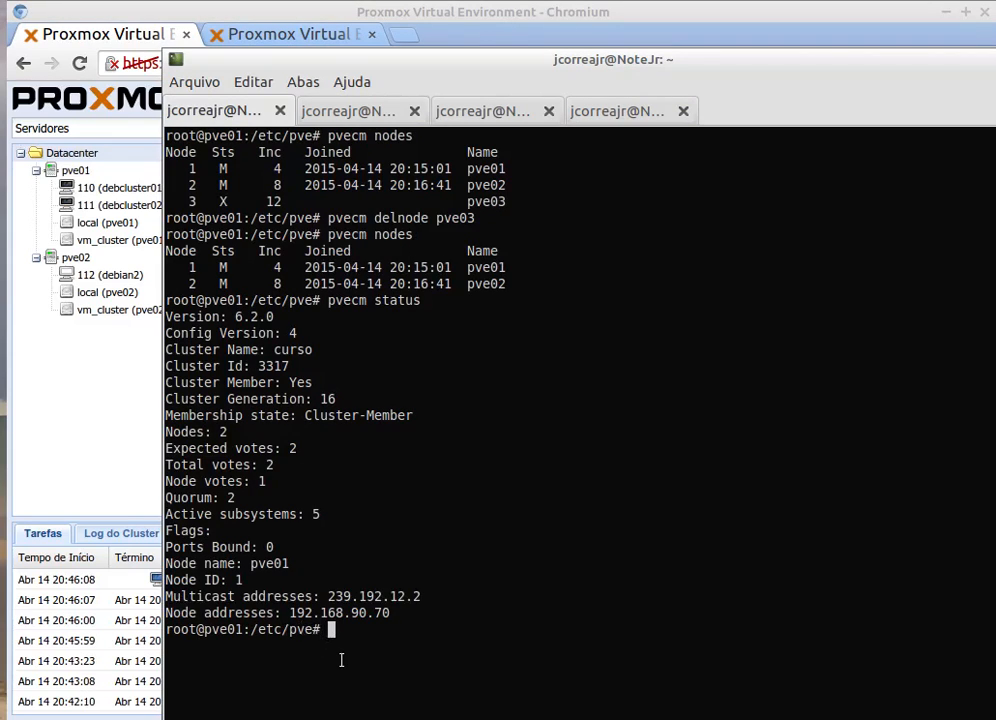
Step: List /etc/pve and display cluster.conf, noting its config_version of 4
type("ls")
key("Return")
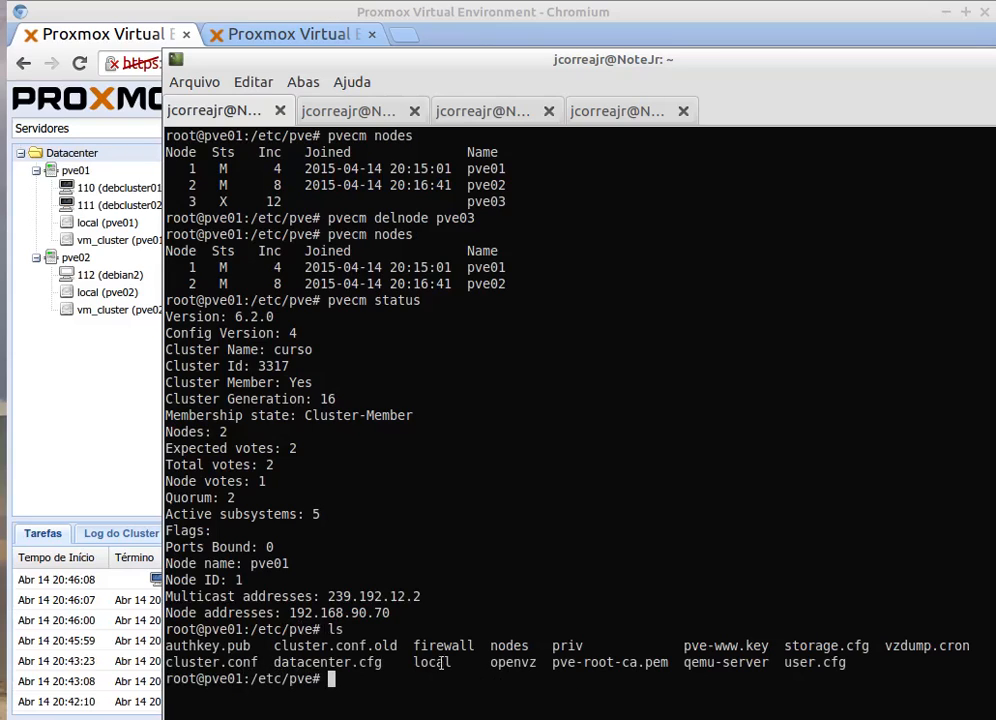
left_click_drag(258, 662, 172, 662)
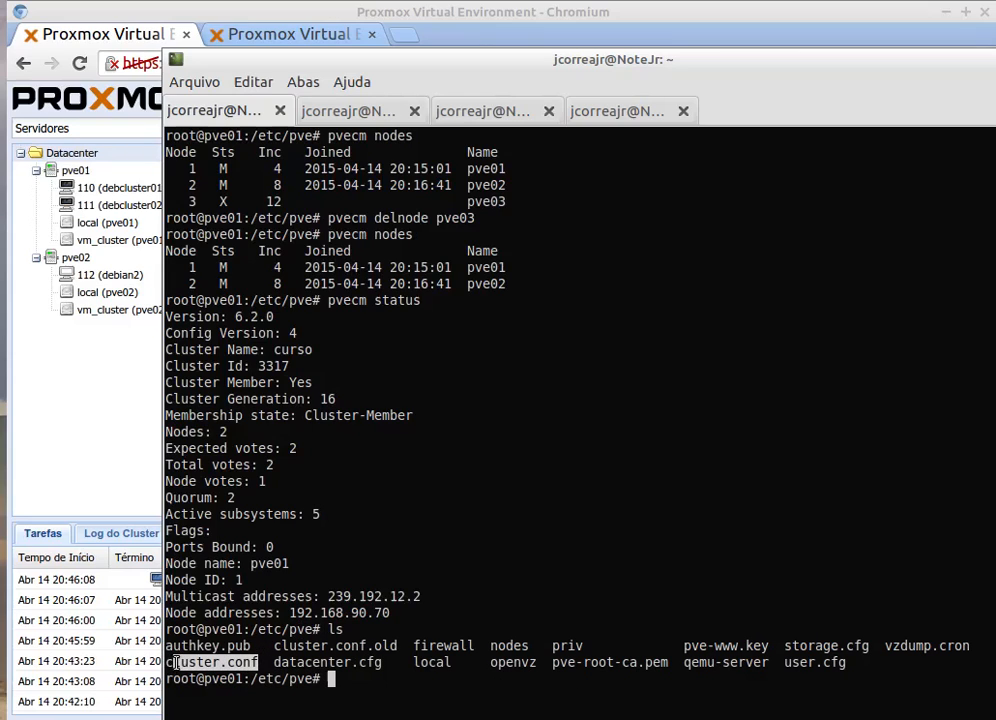
left_click(456, 592)
type("cat ")
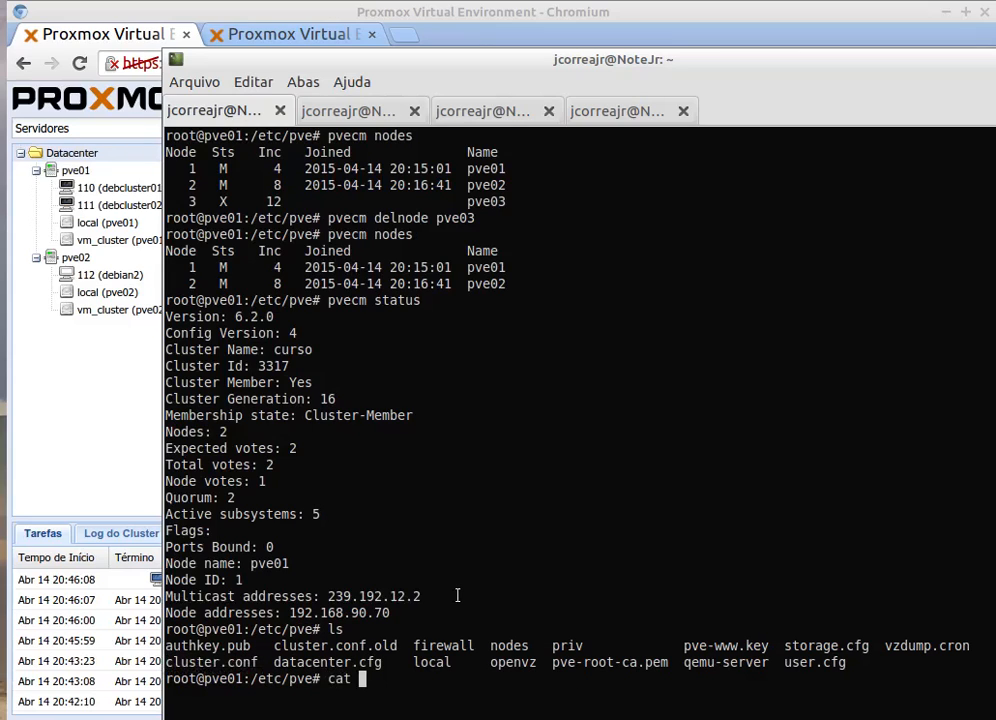
type("cluster.conf")
key("Return")
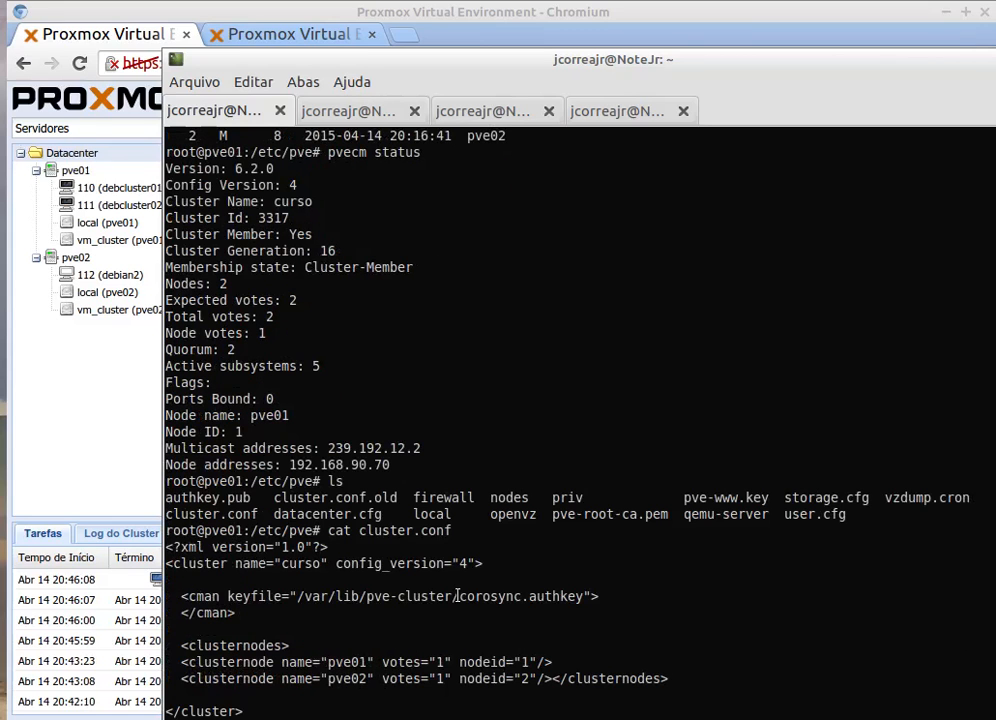
left_click_drag(354, 54, 349, 27)
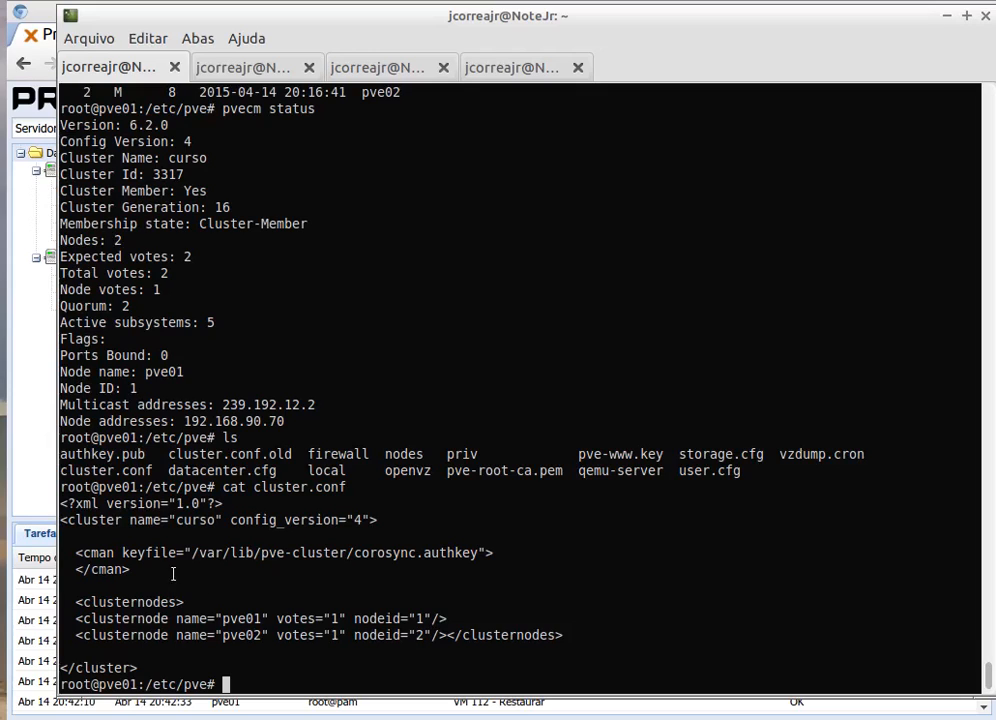
left_click_drag(369, 521, 346, 521)
left_click(345, 513)
left_click_drag(267, 665, 254, 671)
left_click(226, 685)
Step: Copy cluster.conf to a new file named cluster.conf.new
type("cp ./cluster.conf ./c")
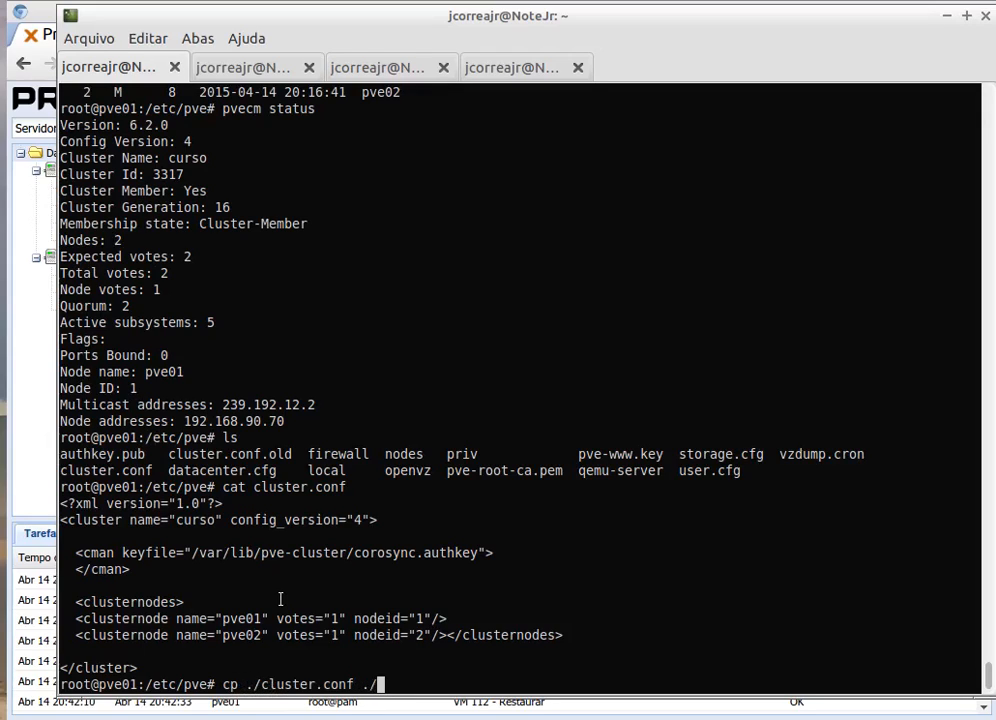
key("Tab")
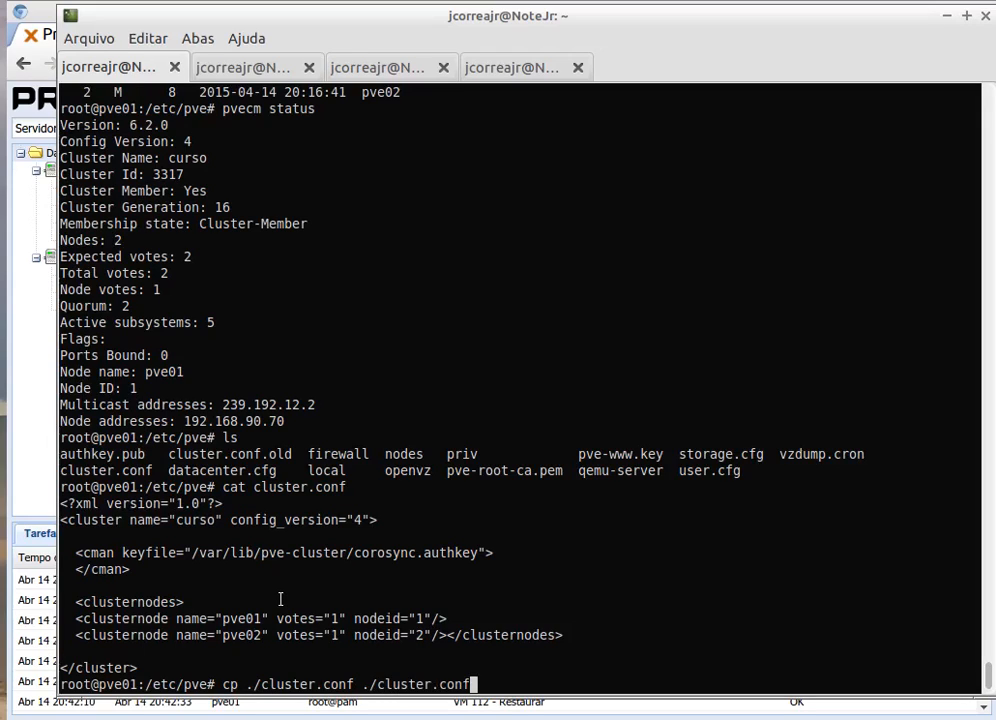
type(".new")
key("Return")
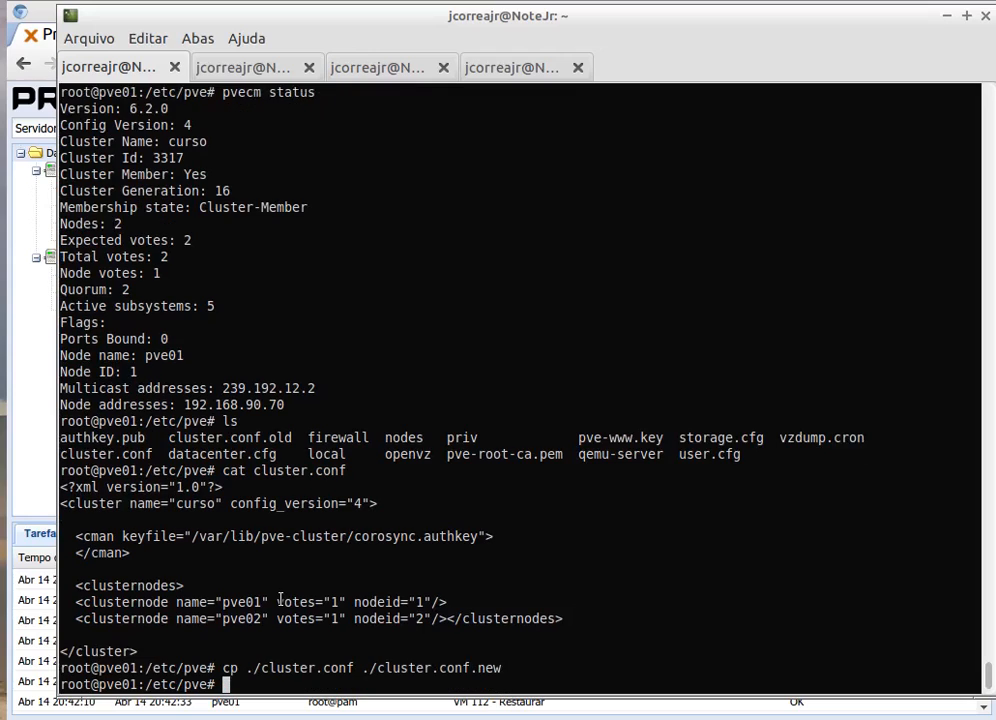
Step: Open cluster.conf.new in the nano editor
type("nano c")
key("Tab")
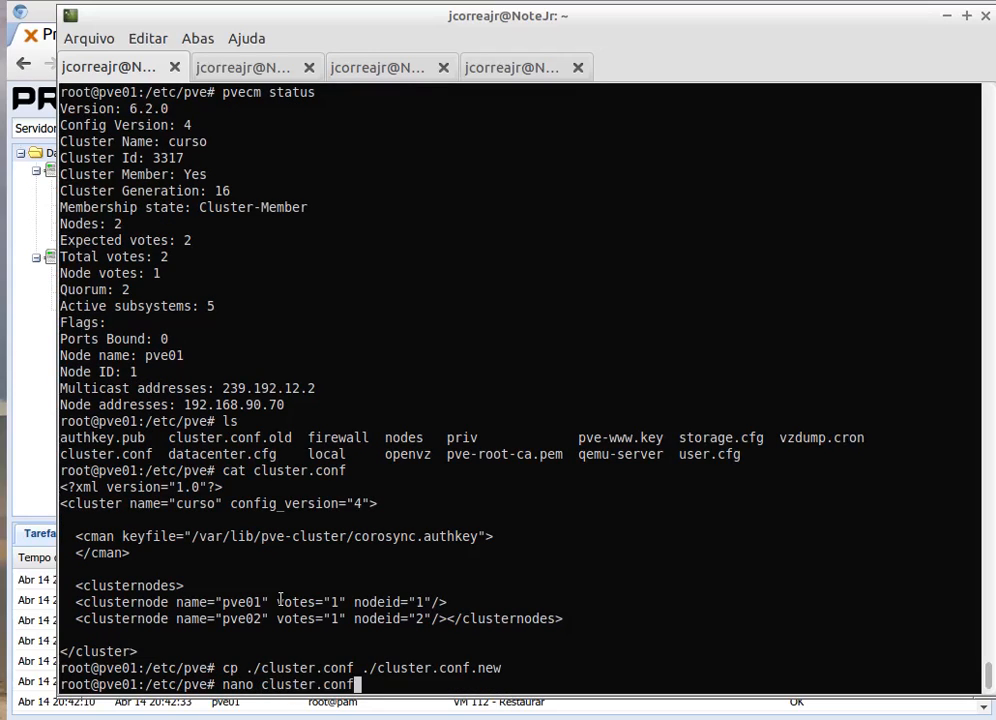
type(".n")
key("Tab")
key("Return")
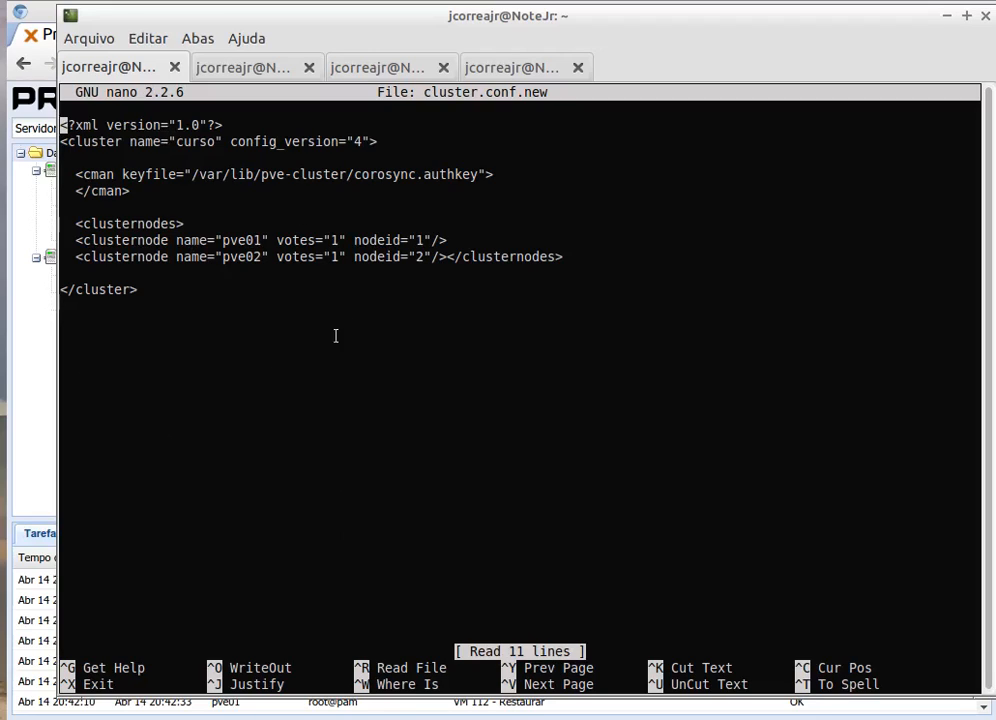
Step: Add two_node="1" expected_votes="1" to the cman line, fixing the missing 't'
key("Down")
key("Down")
key("Down")
key("alt+Tab")
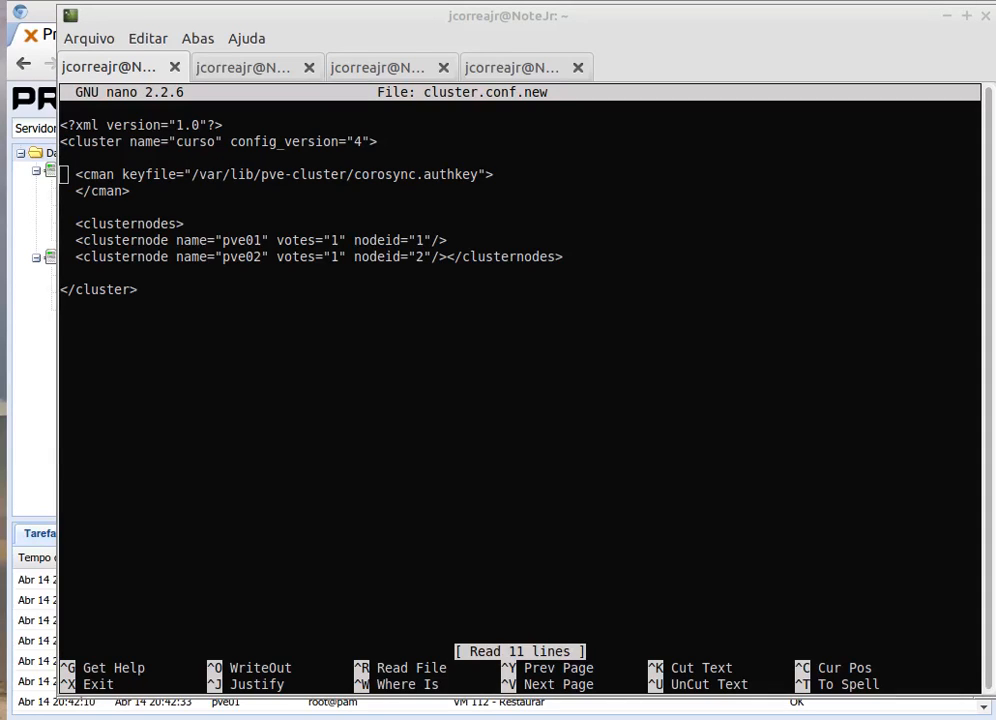
left_click(427, 22)
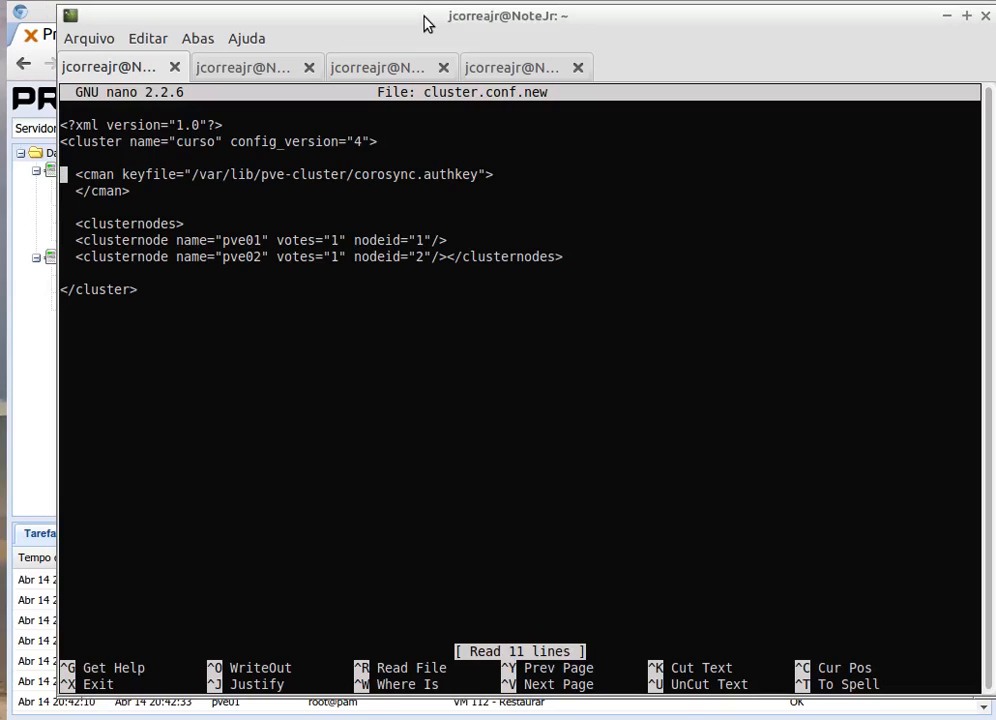
key("Right")
key("Right")
key("Right")
key("Right")
key("Right")
key("Right")
key("Right")
key("Right")
key("Right")
key("Right")
key("Right")
key("Right")
key("Right")
key("Right")
key("Right")
key("Right")
key("Right")
key("Right")
key("Right")
key("Right")
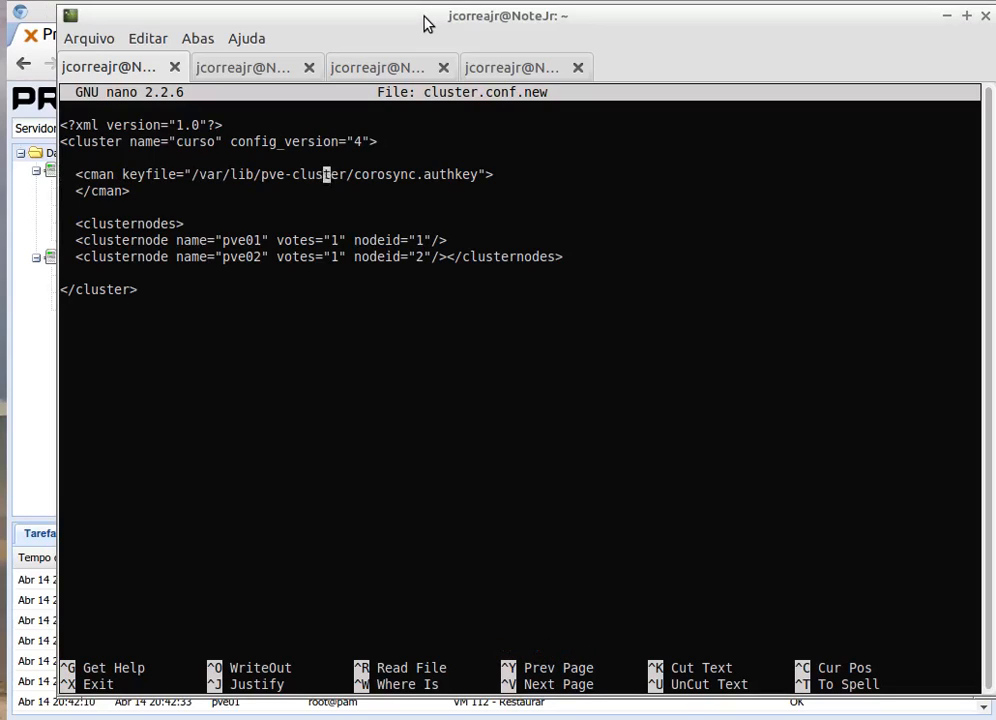
key("Right")
key("Right")
key("Right")
key("Right")
key("Right")
type("wo_node=\"1\" expected_votes=\"1\"")
key("Left")
key("Left")
key("Left")
key("Left")
key("Left")
key("Left")
key("Left")
key("Left")
key("Left")
key("Left")
key("Left")
key("Left")
key("Left")
key("Left")
key("Left")
key("Left")
key("Left")
key("Left")
key("Left")
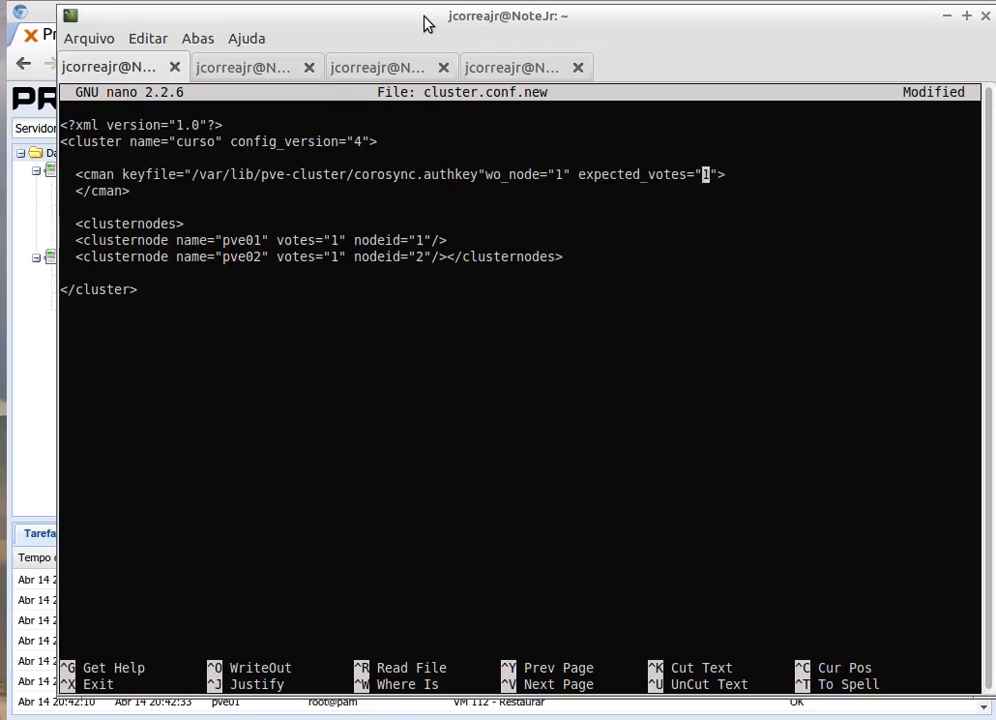
key("Left")
key("Left")
key("Left")
key("Left")
key("Left")
key("Left")
key("Left")
key("Left")
key("Left")
key("Left")
key("Left")
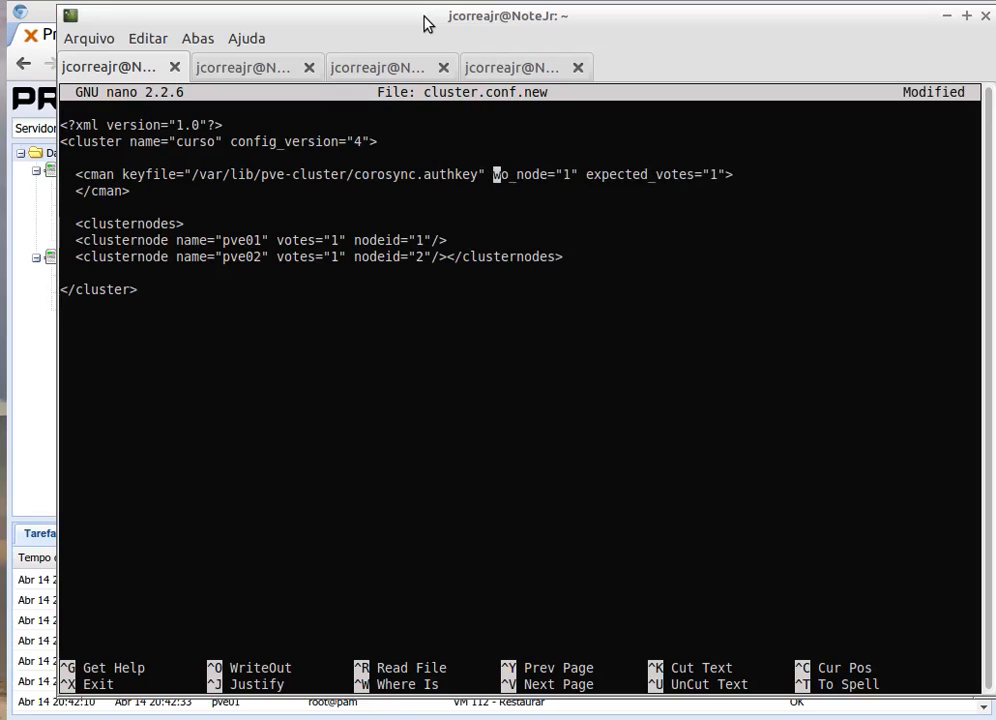
type("t")
key("Left")
key("Right")
key("Right")
key("Right")
key("Right")
key("Right")
key("Right")
key("Right")
key("Right")
key("Right")
key("Right")
key("Right")
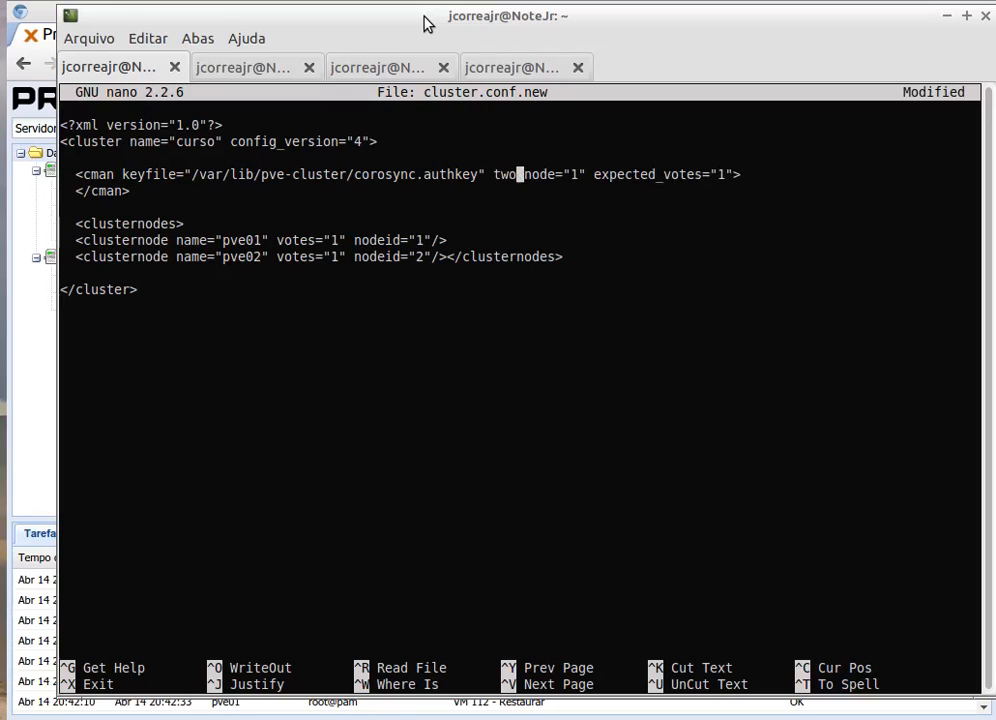
key("Right")
key("Right")
key("Right")
key("Right")
key("Right")
key("Right")
key("Right")
key("Right")
key("Right")
key("Right")
key("Right")
key("Right")
key("Right")
key("Right")
key("Right")
key("Right")
key("Right")
key("Right")
key("Right")
key("Left")
key("Left")
key("Left")
key("Left")
key("Left")
key("Left")
key("Left")
key("Left")
key("Left")
key("Left")
key("Left")
key("Left")
key("Left")
key("Left")
key("Left")
key("Left")
key("Left")
key("Left")
key("Left")
key("Left")
key("Left")
key("Left")
key("Left")
key("Left")
key("Left")
key("Left")
key("Left")
key("Left")
key("Left")
key("Left")
Step: Save cluster.conf.new and exit nano
key("ctrl+o")
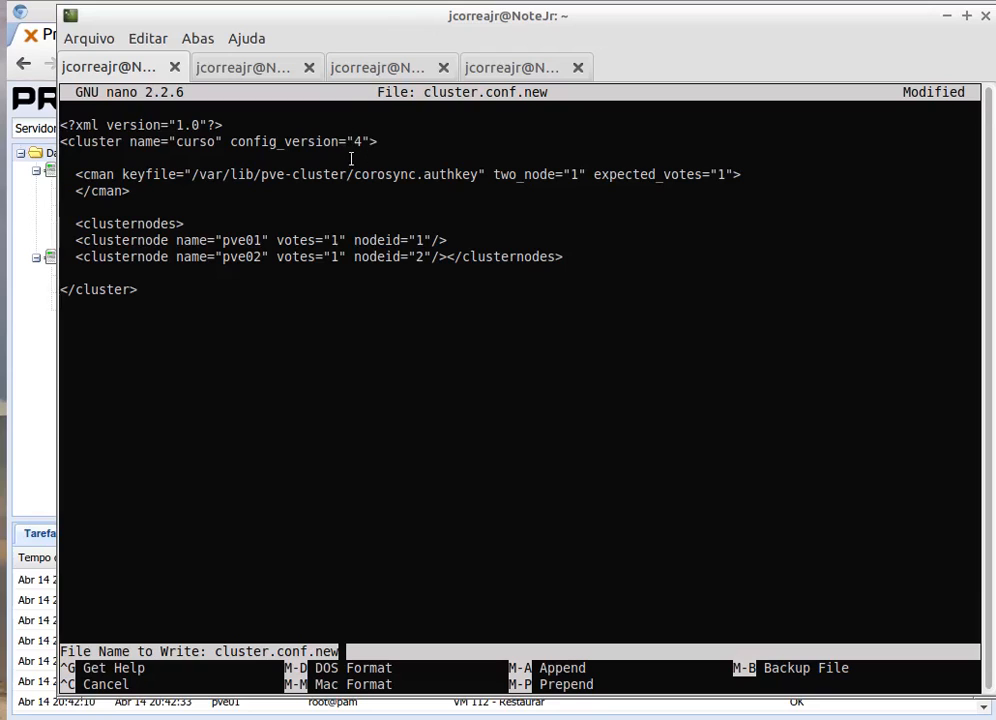
key("Return")
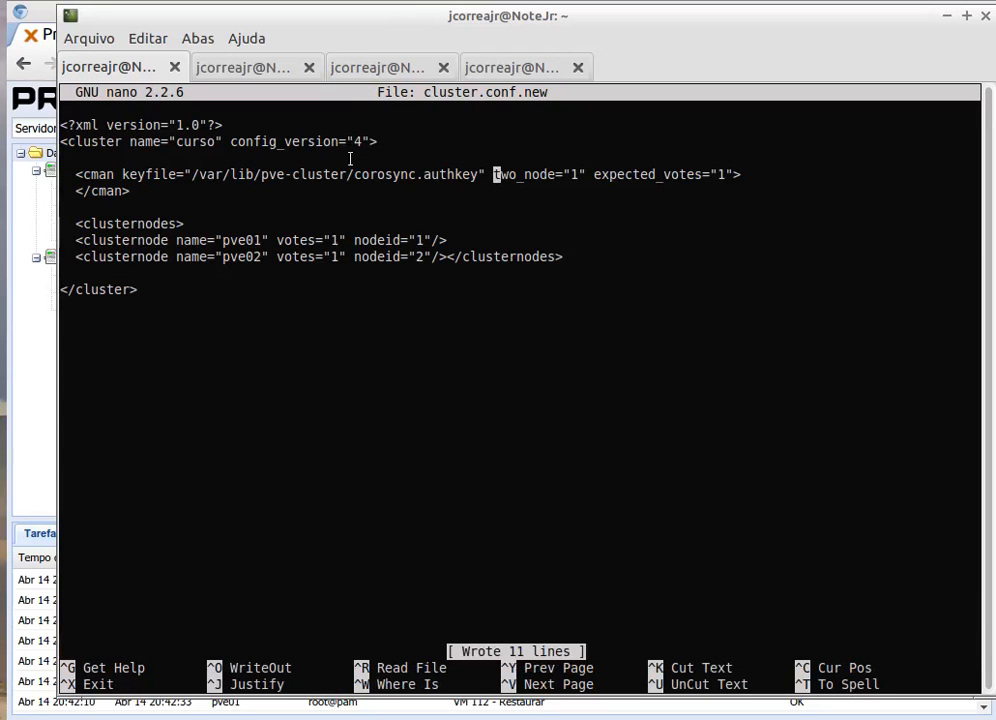
key("ctrl+x")
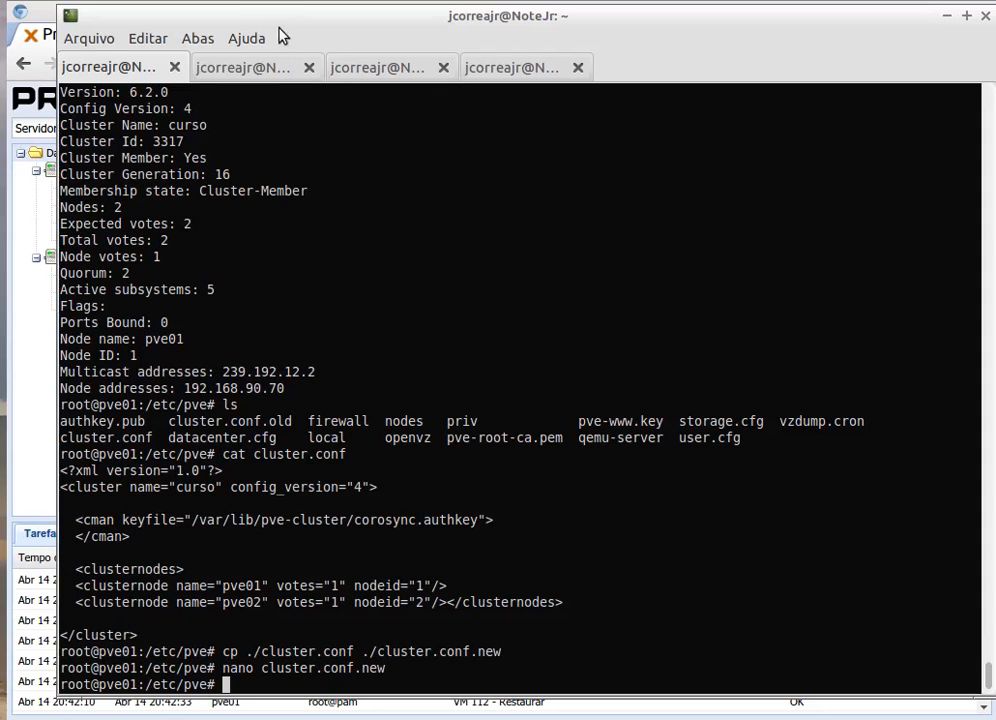
Step: Back in the web UI, check pve01's summary, then the Datacenter summary showing both nodes online
left_click_drag(270, 15, 262, 110)
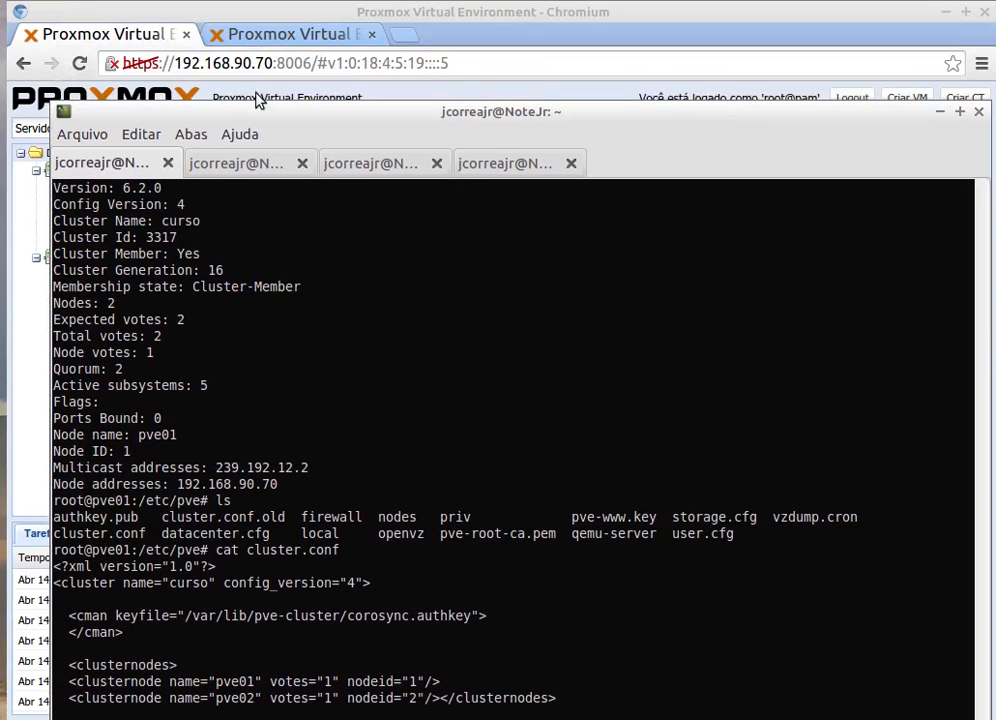
left_click(249, 18)
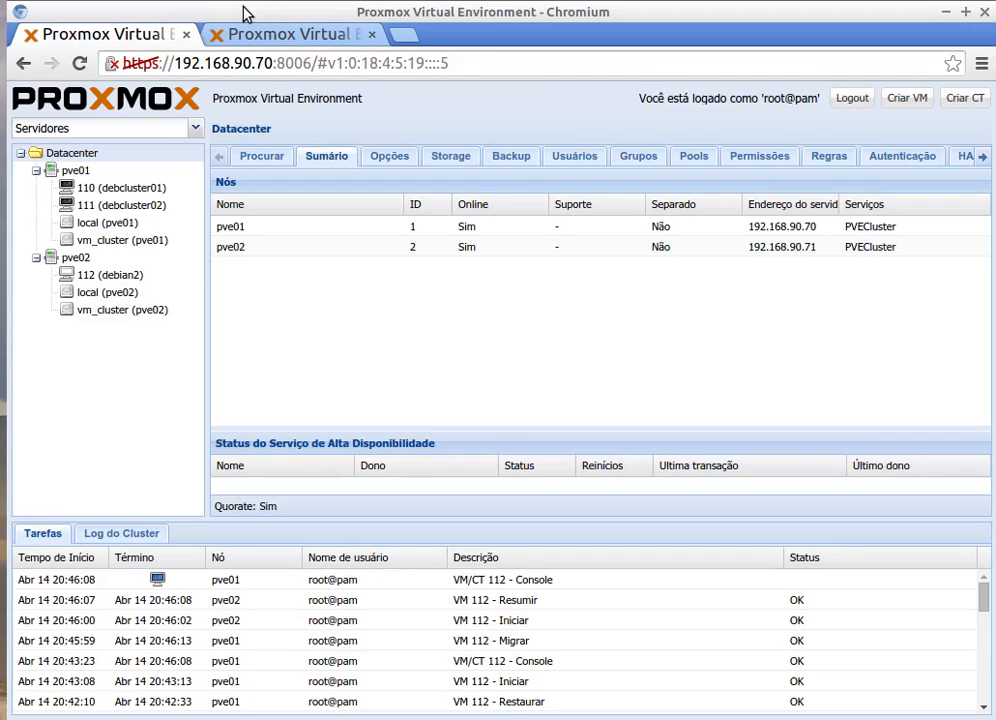
left_click(68, 172)
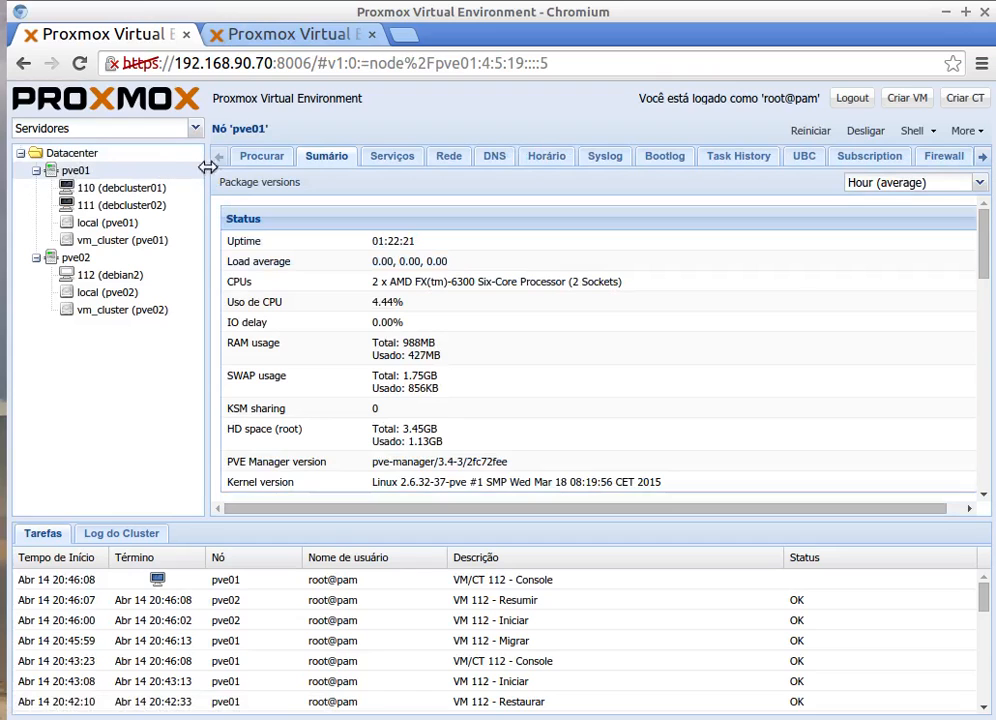
left_click(983, 158)
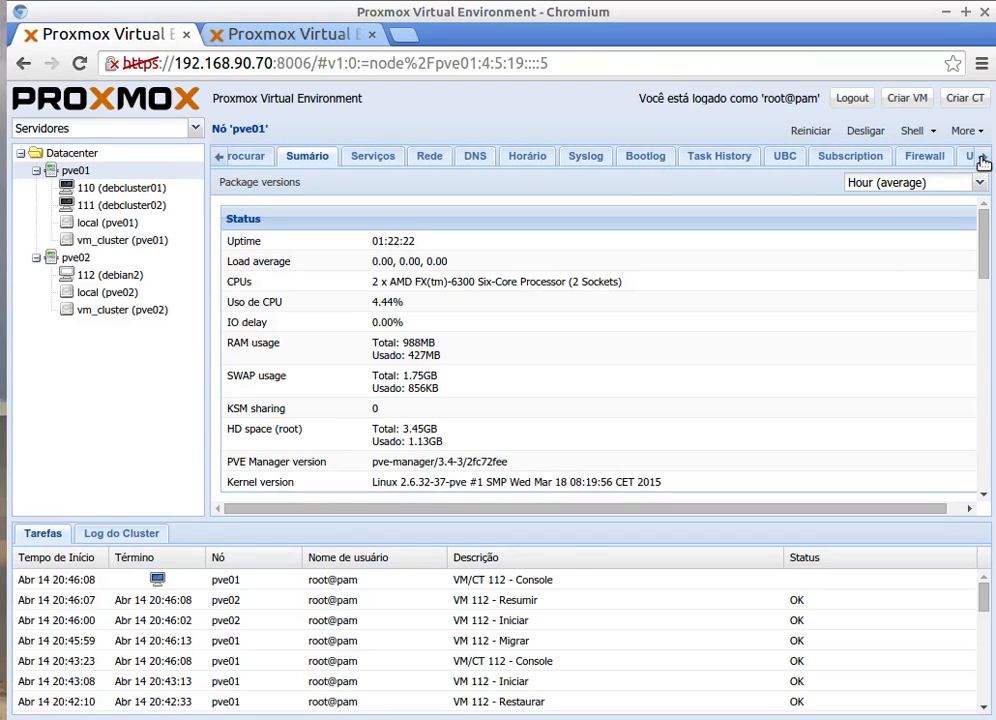
left_click(983, 161)
left_click(983, 161)
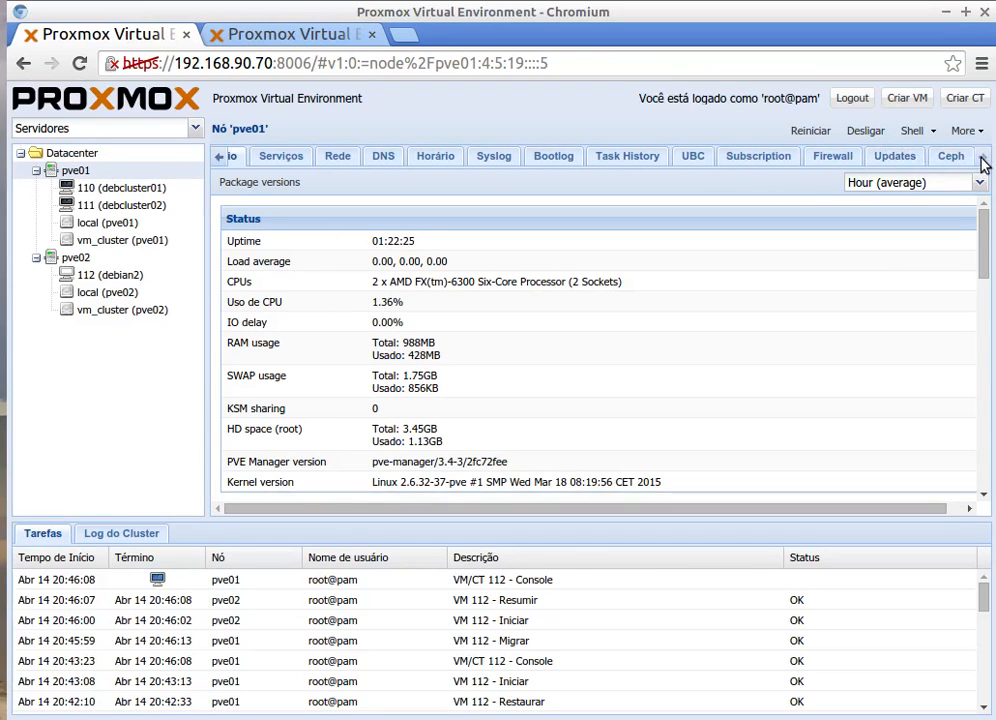
left_click(218, 160)
left_click(218, 160)
left_click(218, 160)
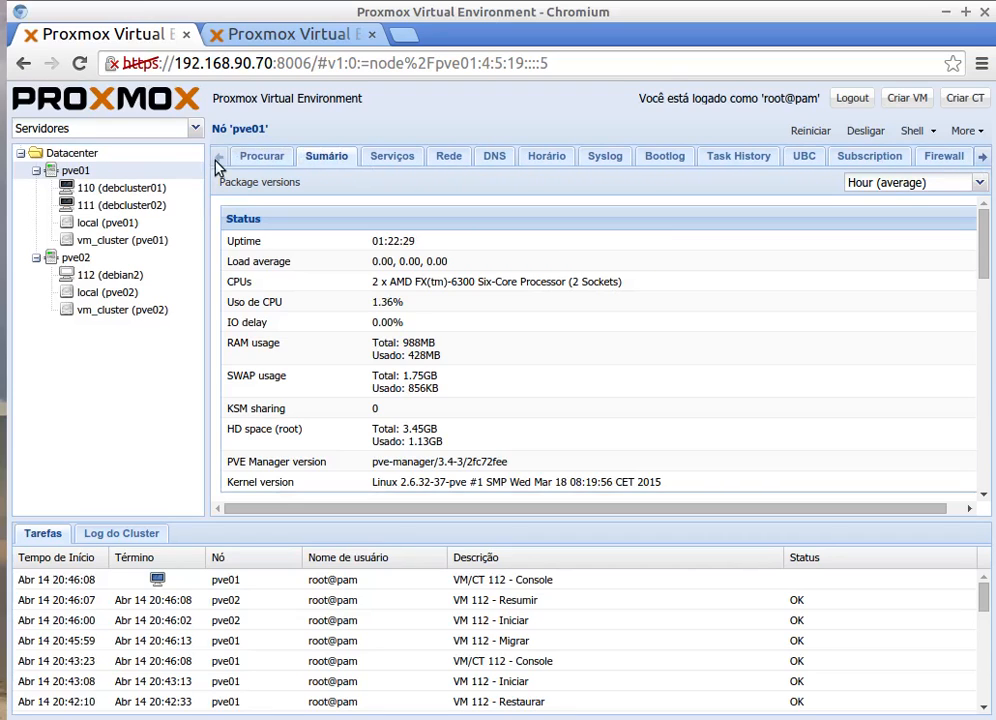
left_click(67, 168)
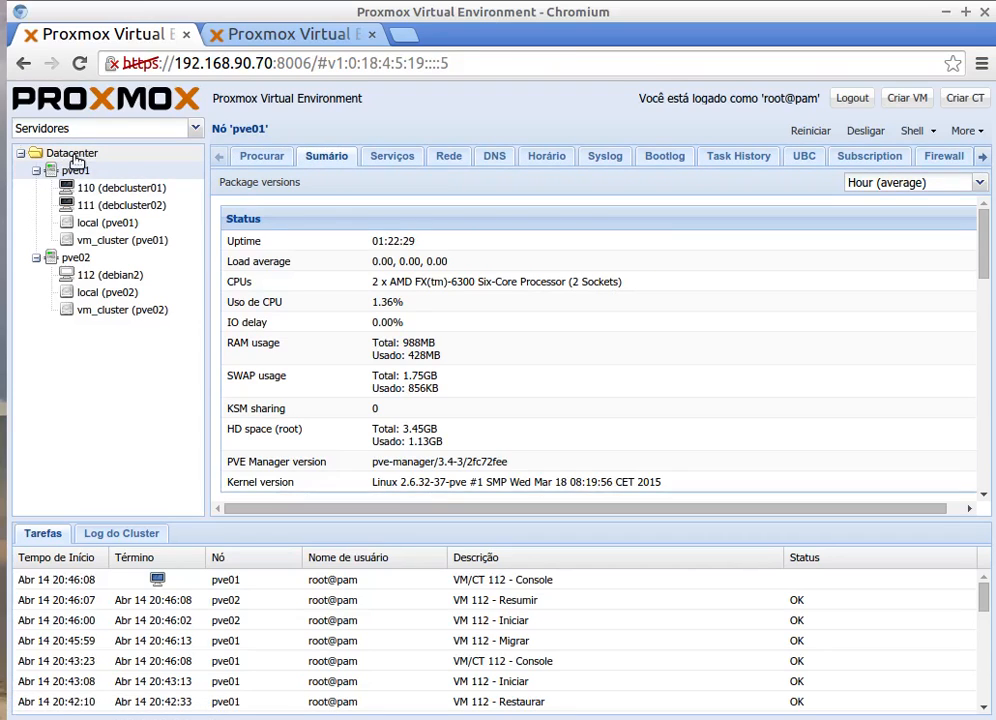
left_click(73, 152)
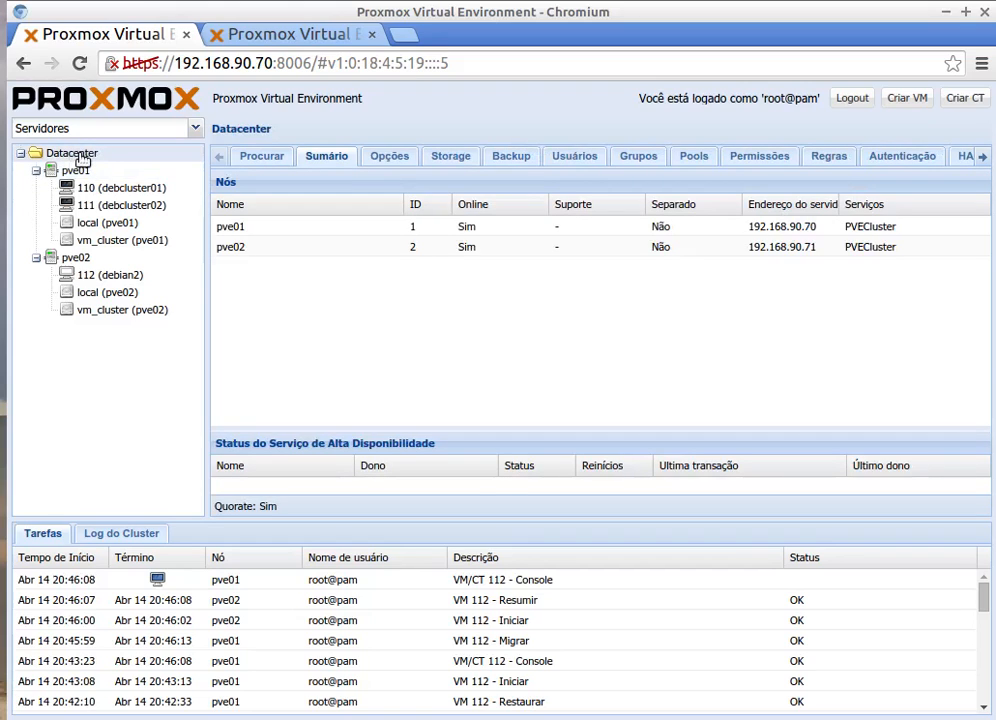
left_click(984, 160)
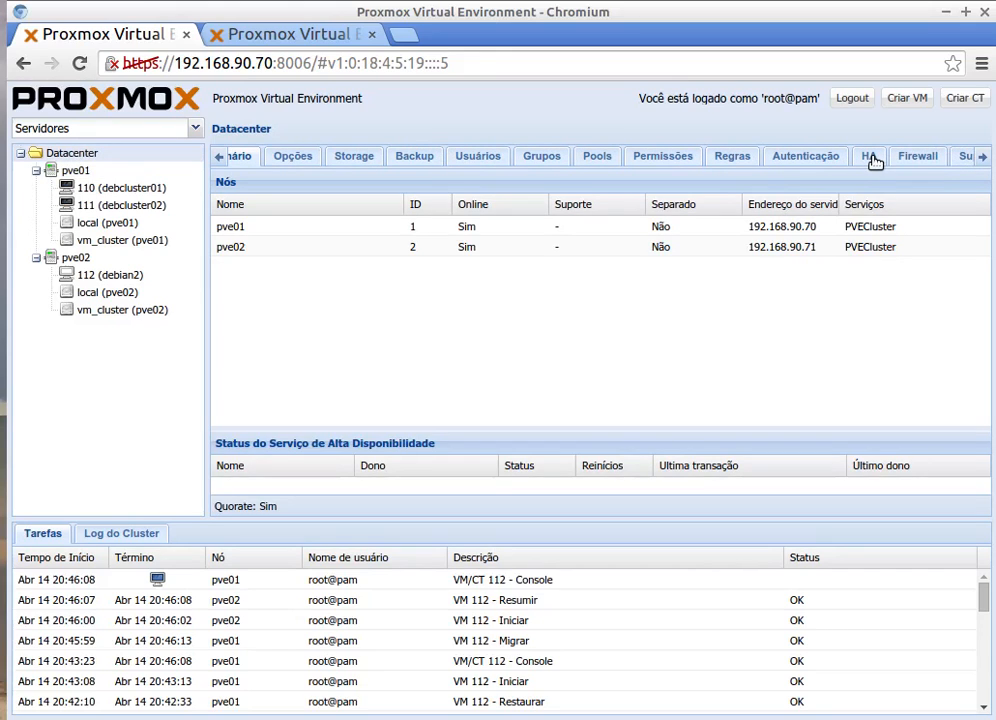
Step: Review the HA pending-changes diff from cluster.conf.new adding two_node="1" and expected_votes="1" to cman
left_click(870, 157)
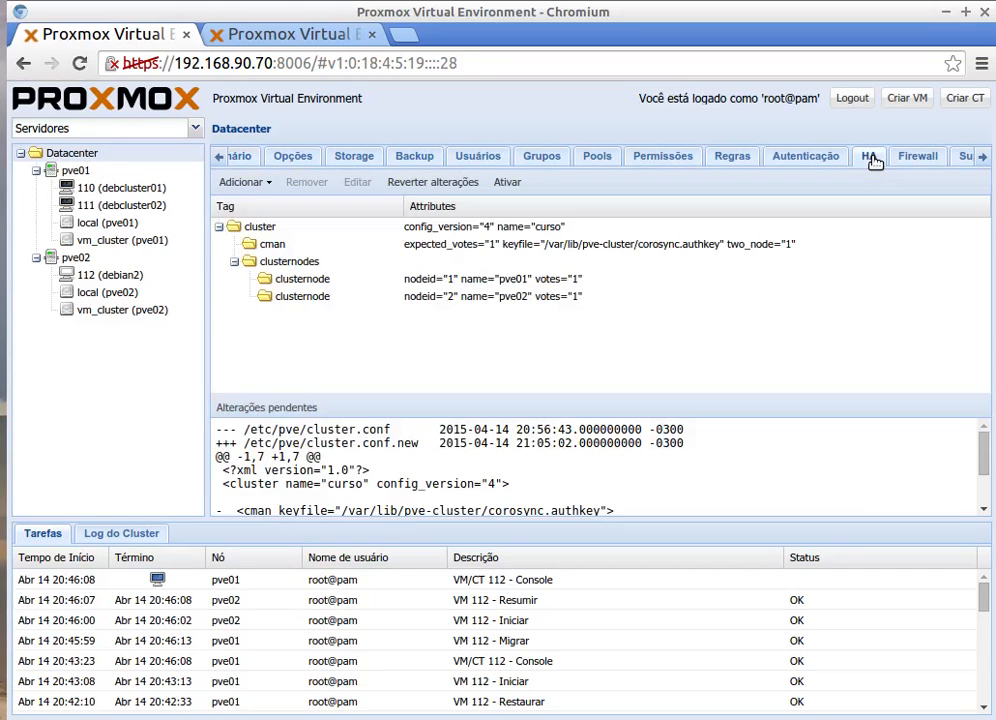
scroll(436, 456, "down", 1)
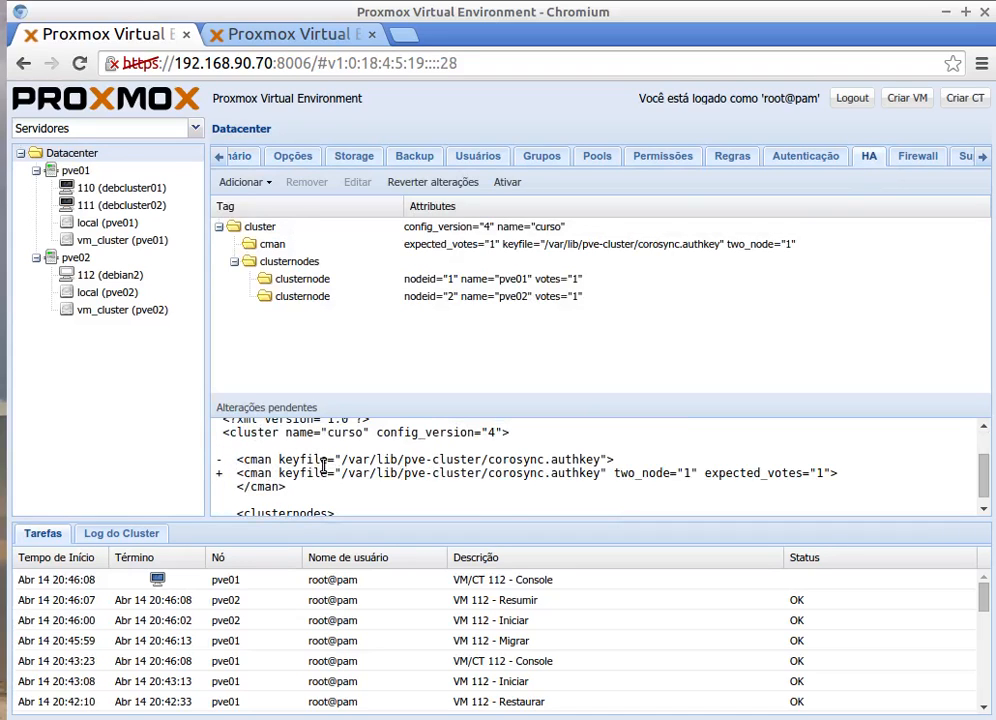
scroll(323, 465, "down", 1)
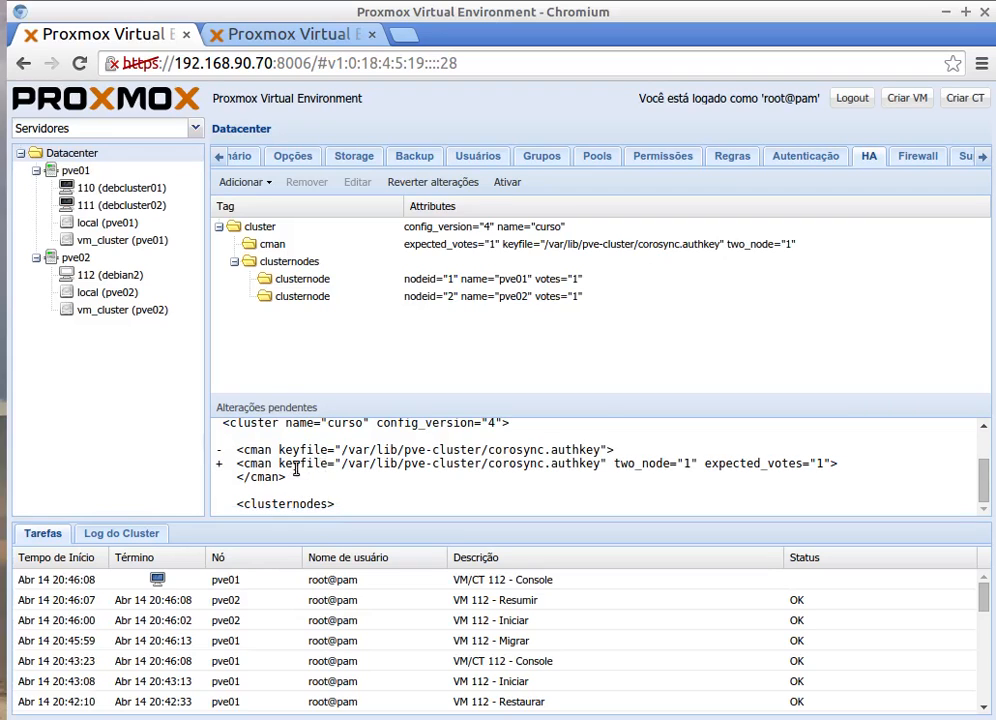
scroll(313, 452, "up", 3)
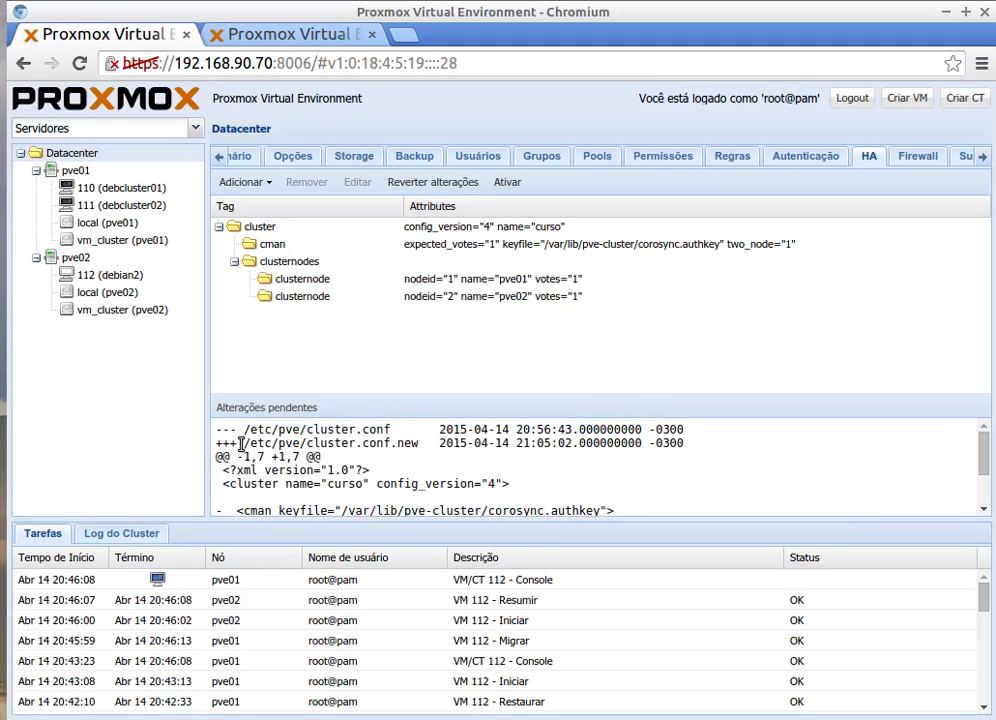
left_click_drag(240, 443, 419, 444)
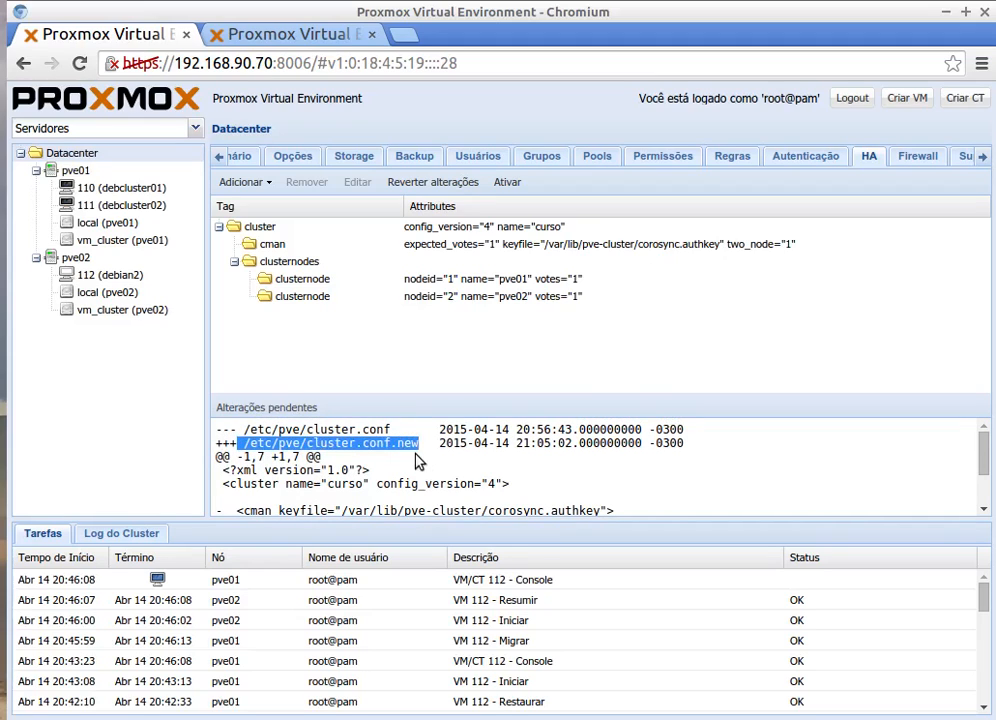
scroll(260, 453, "down", 1)
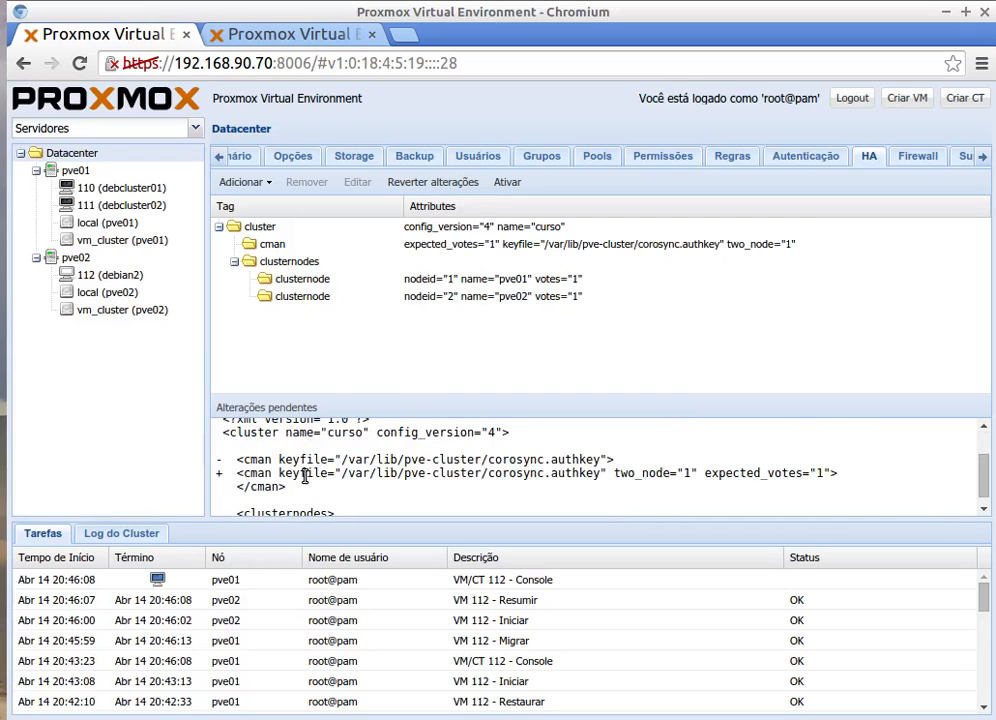
scroll(310, 478, "down", 1)
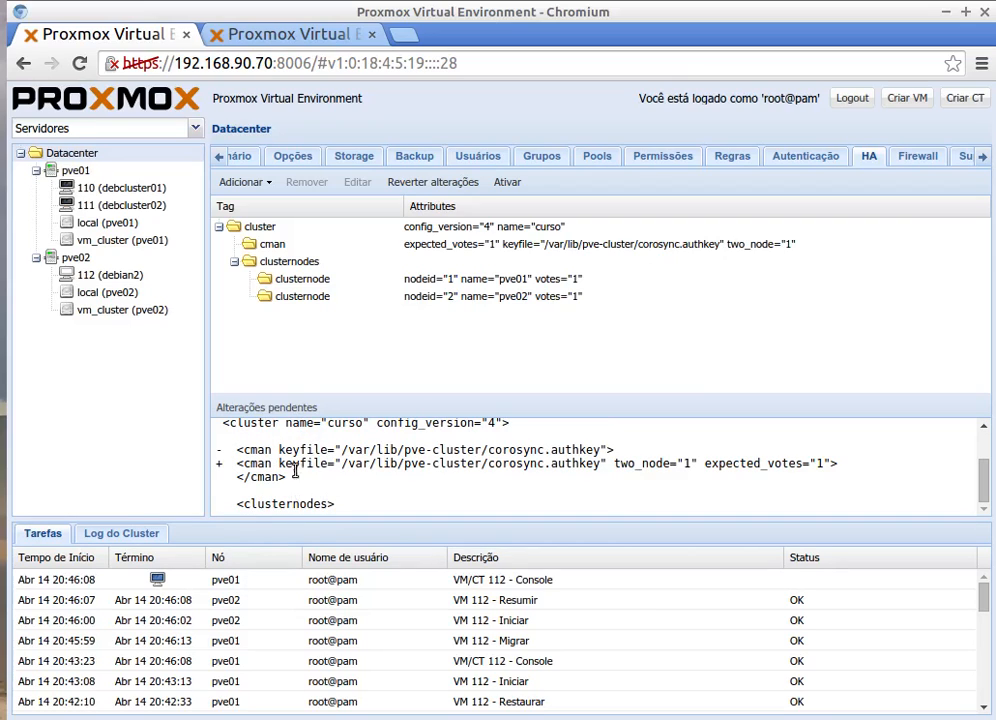
Step: Activate the pending cluster configuration changes and confirm with Yes
left_click(508, 183)
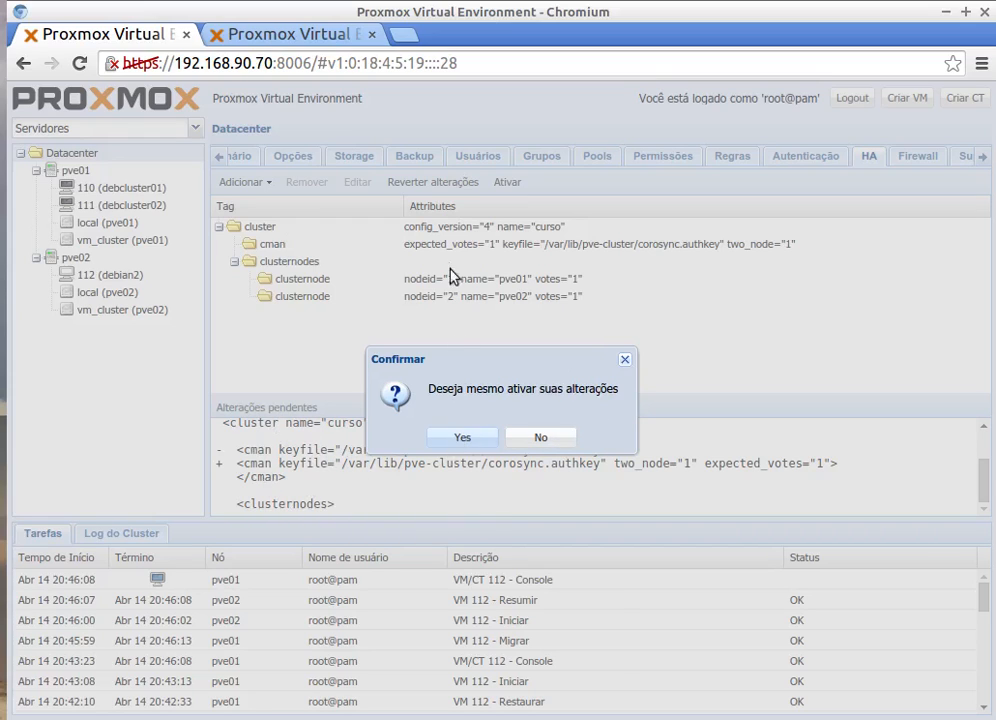
left_click(462, 437)
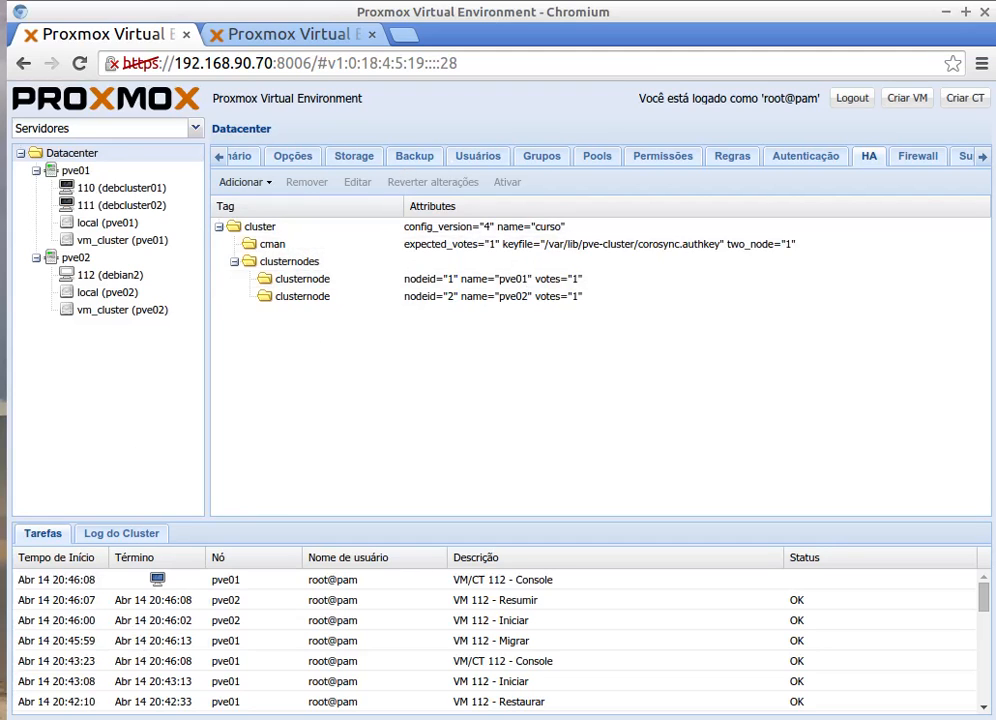
Step: Run reboot on pve01, then on pve02, from their terminal sessions
key("alt+Tab")
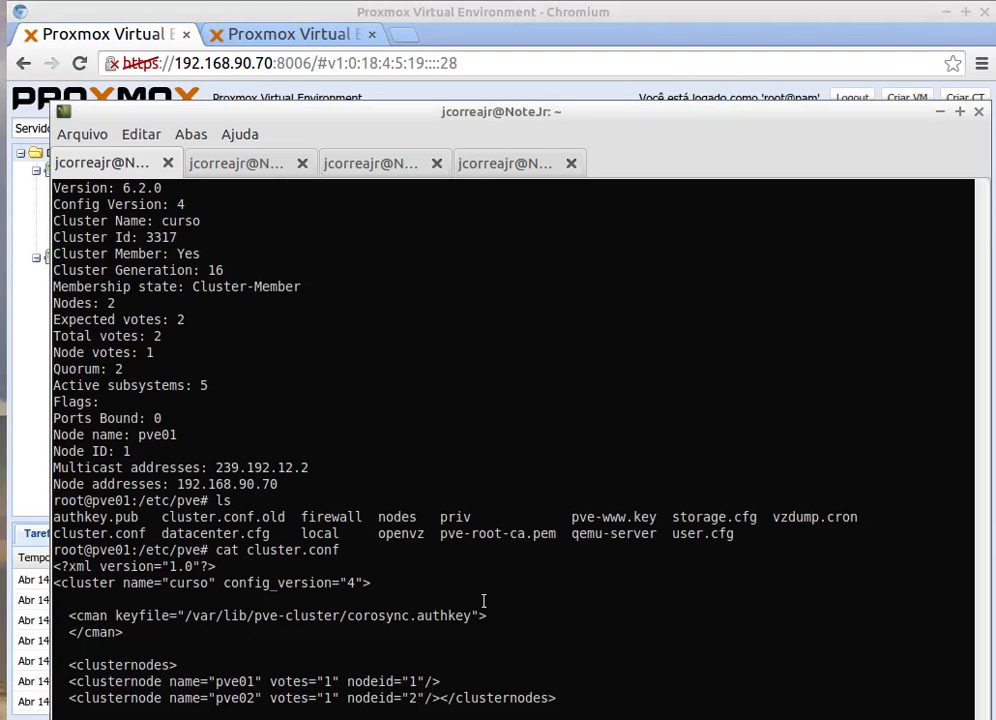
scroll(500, 583, "down", 1)
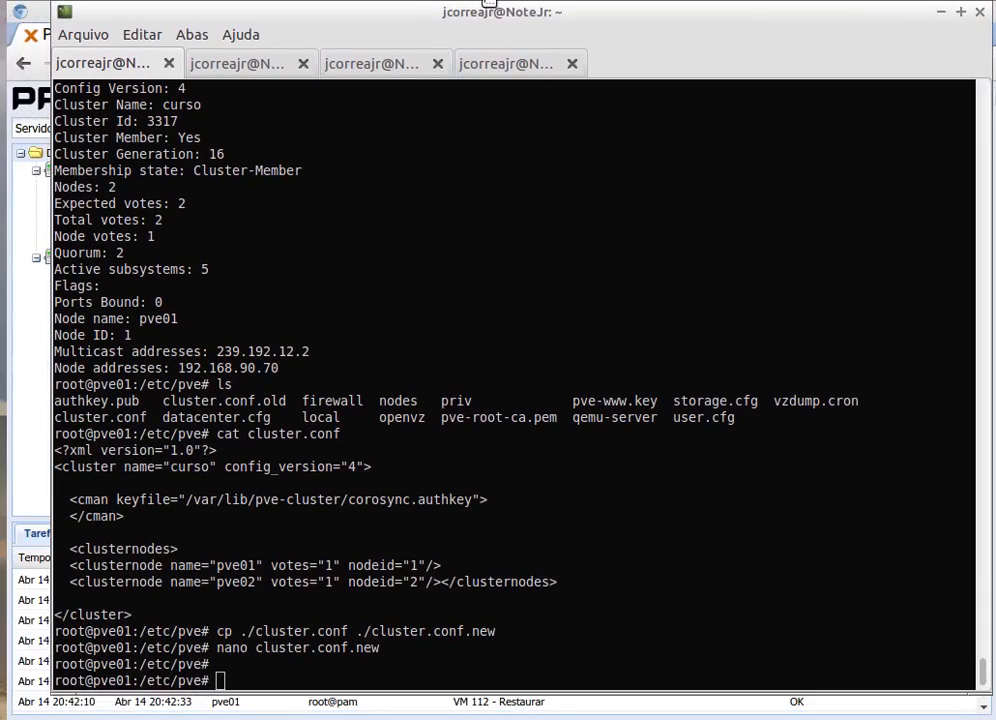
mouse_move(464, 15)
left_mouse_down()
mouse_move(473, 17)
mouse_move(463, 36)
left_mouse_up()
type("reboot")
key("Return")
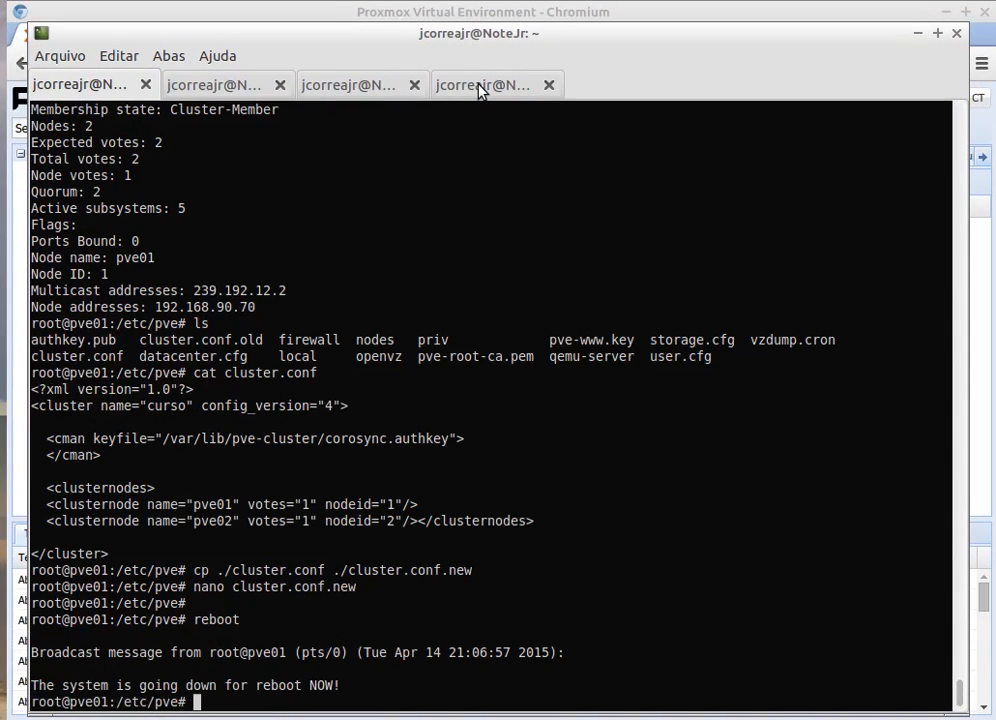
left_click(198, 80)
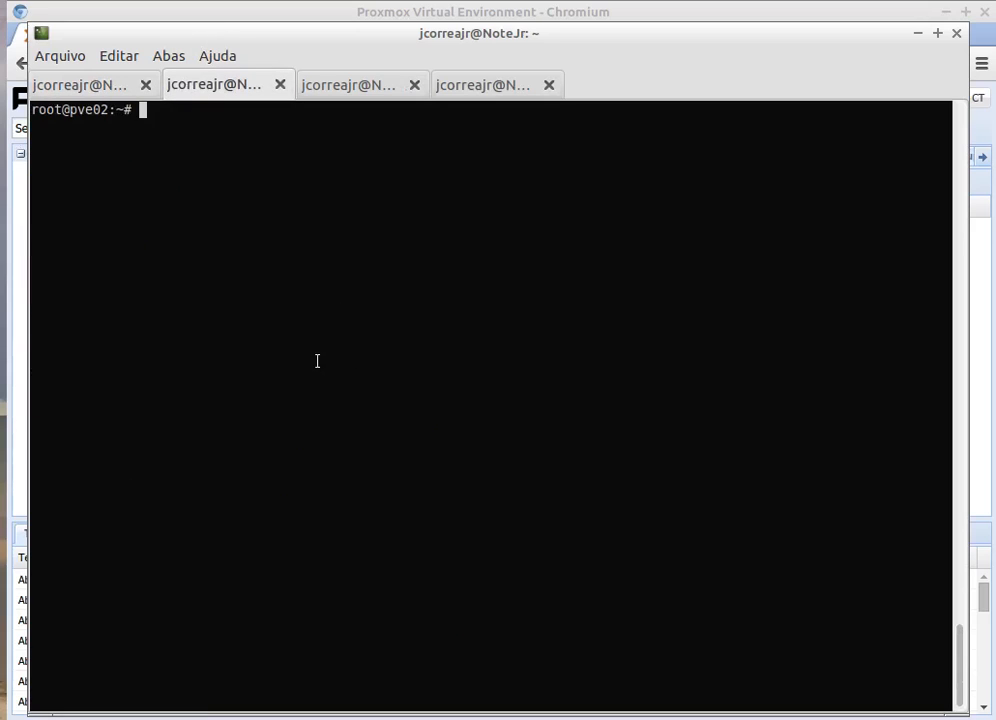
type("reboot")
key("Return")
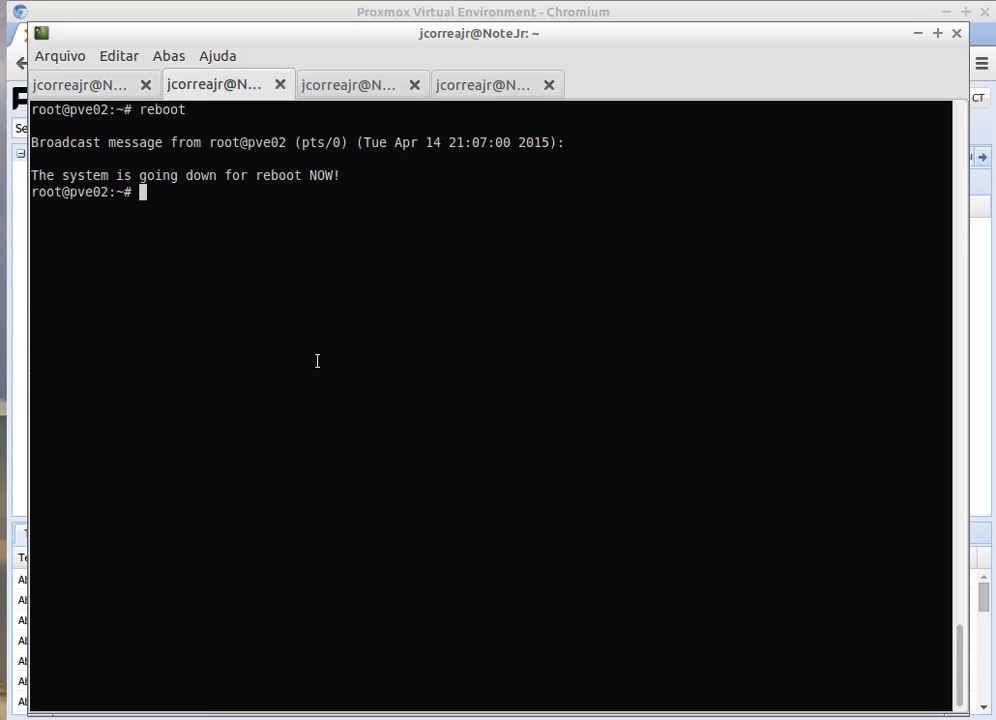
left_click(238, 13)
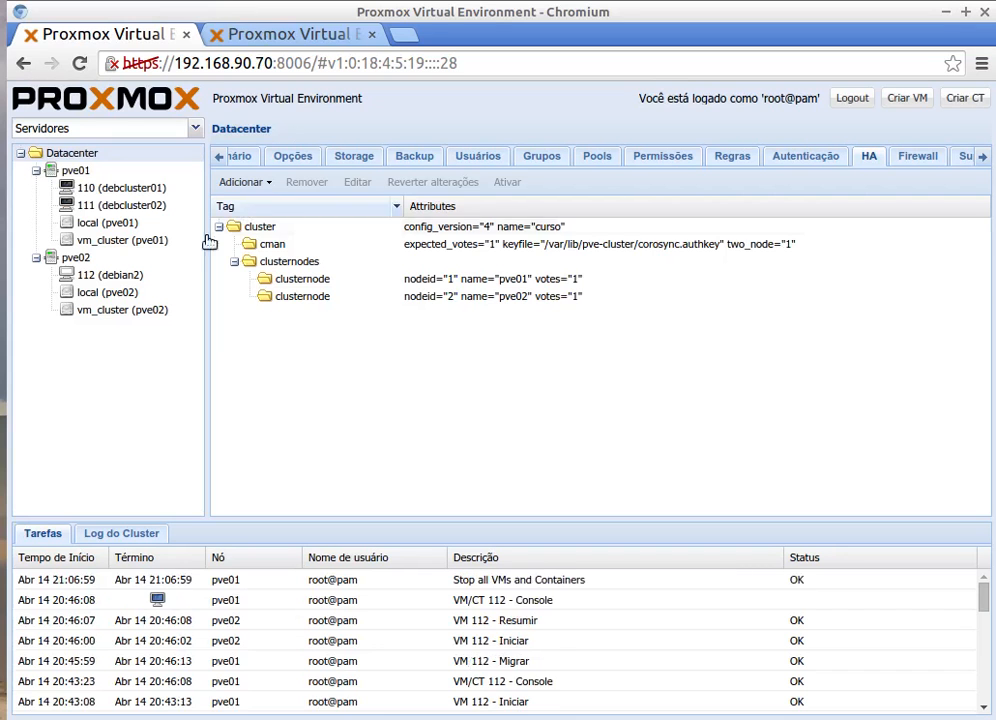
Step: Stop VM 112 on pve02 and confirm
left_click(78, 259)
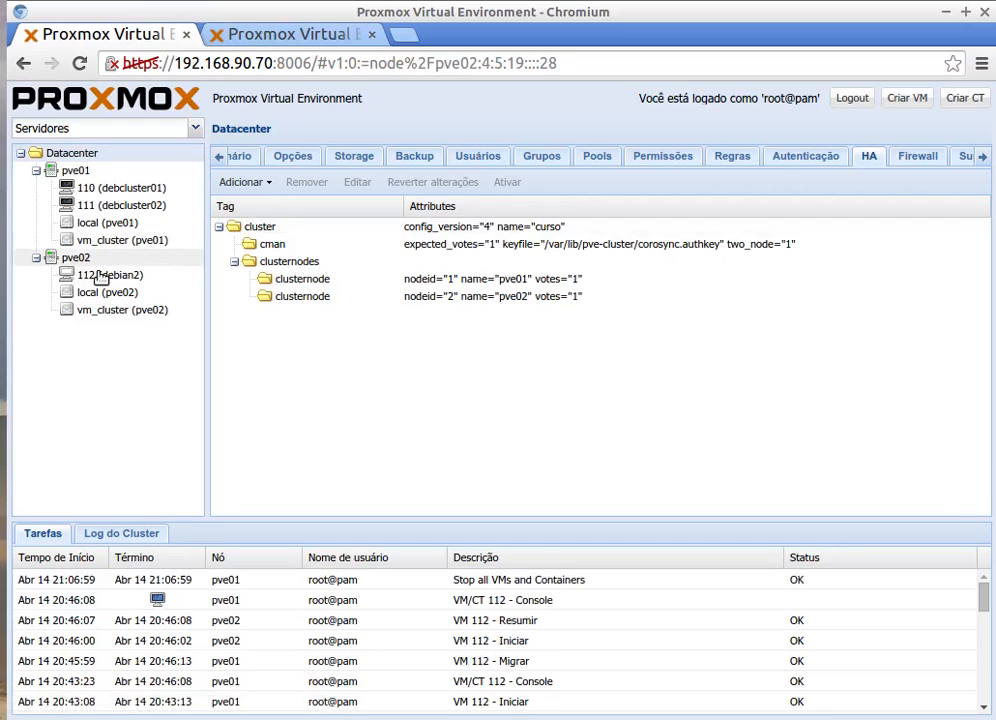
left_click(116, 279)
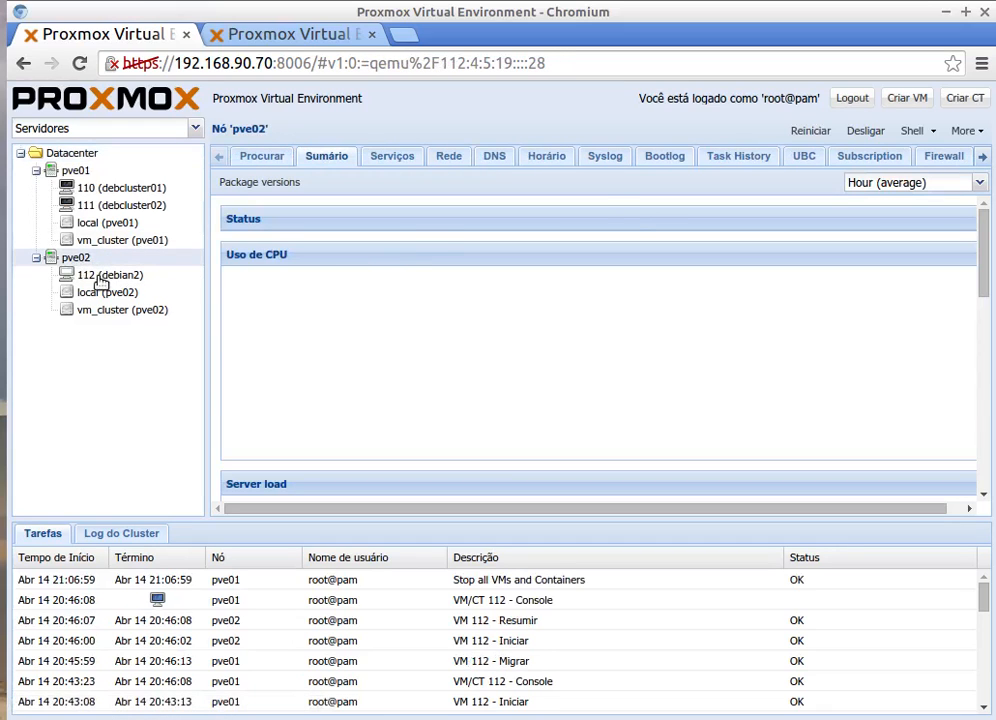
right_click(101, 283)
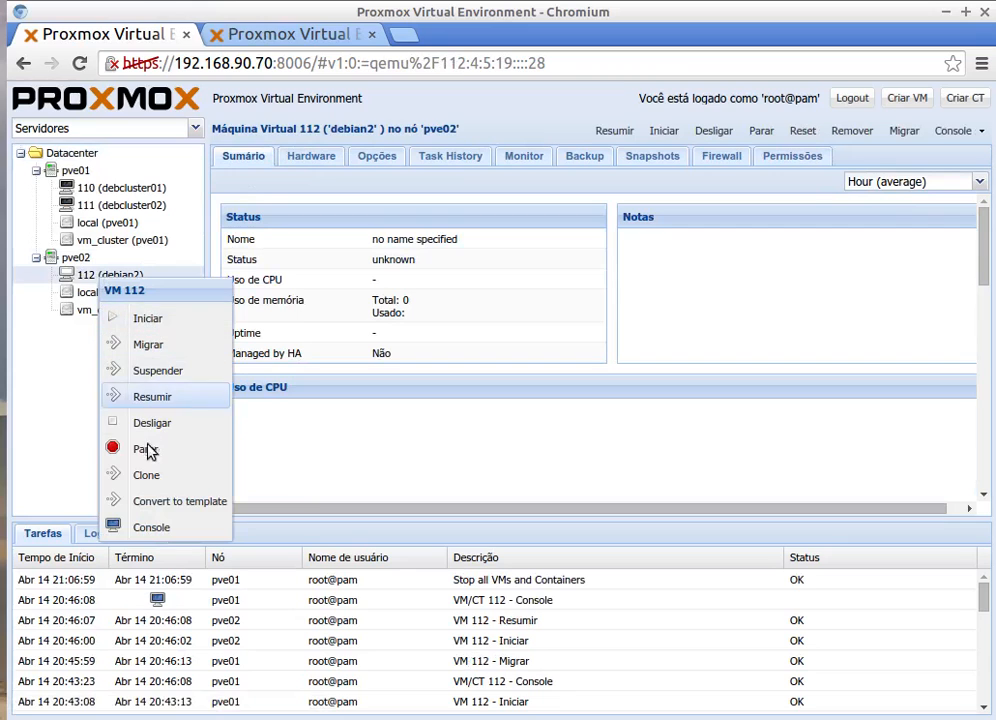
left_click(135, 382)
left_click(462, 437)
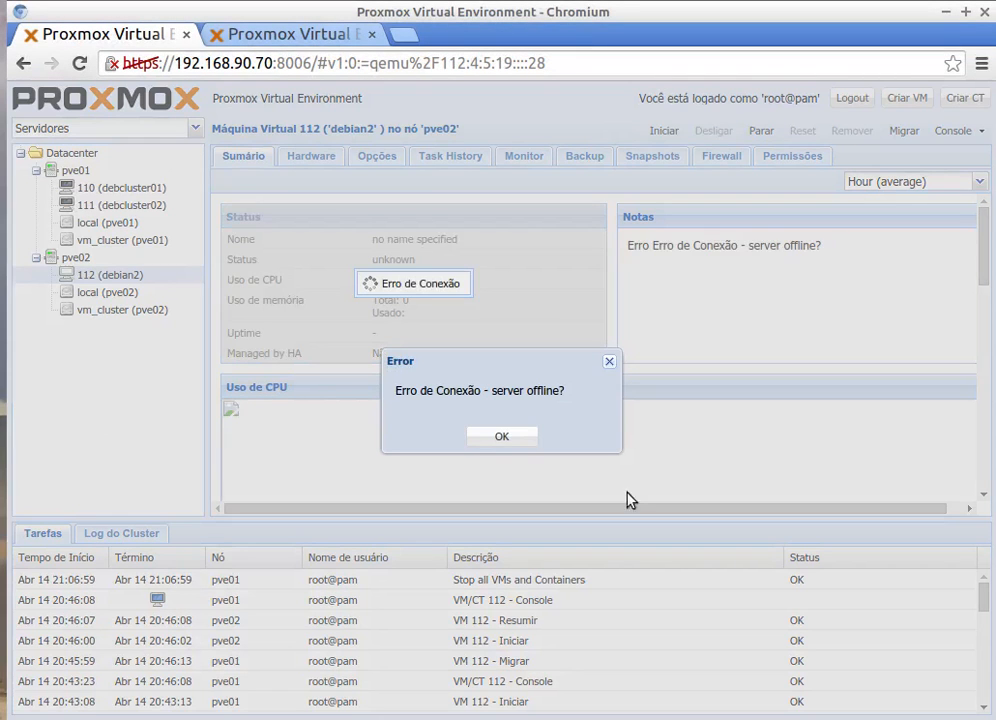
Step: Dismiss the connection error, then reopen the Datacenter and pve01 views after the reboots
left_click(506, 437)
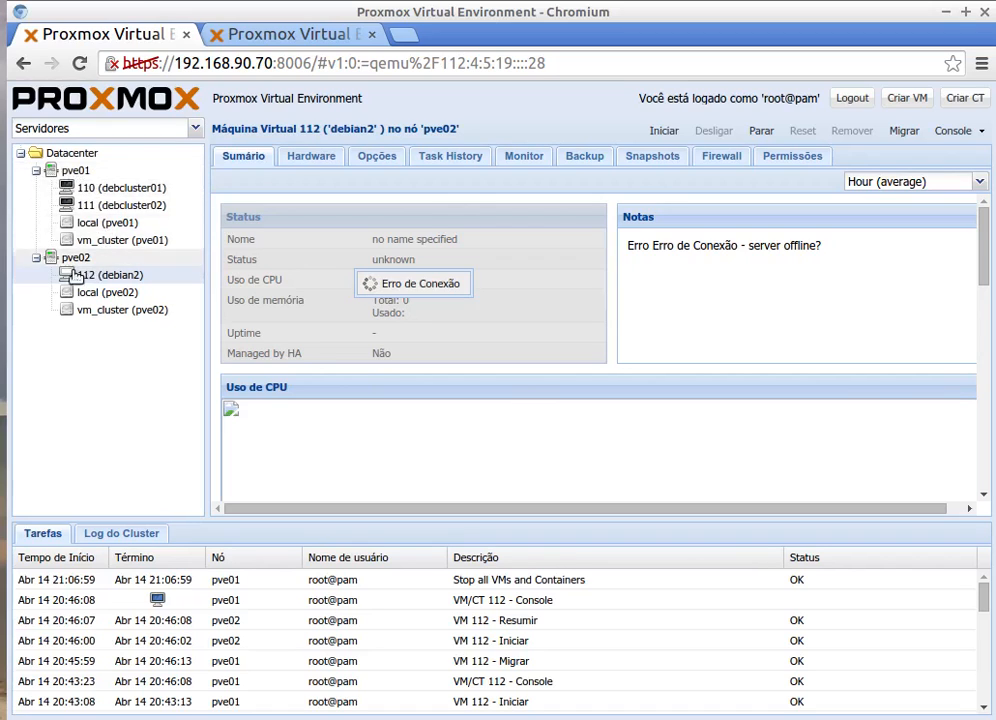
left_click(66, 155)
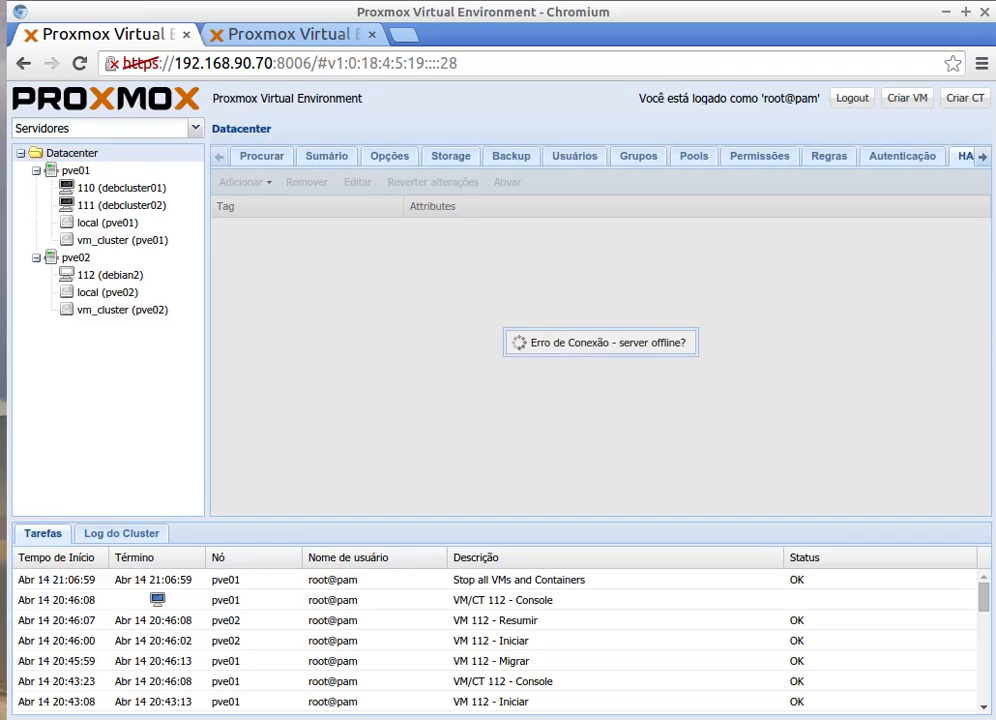
left_click(68, 171)
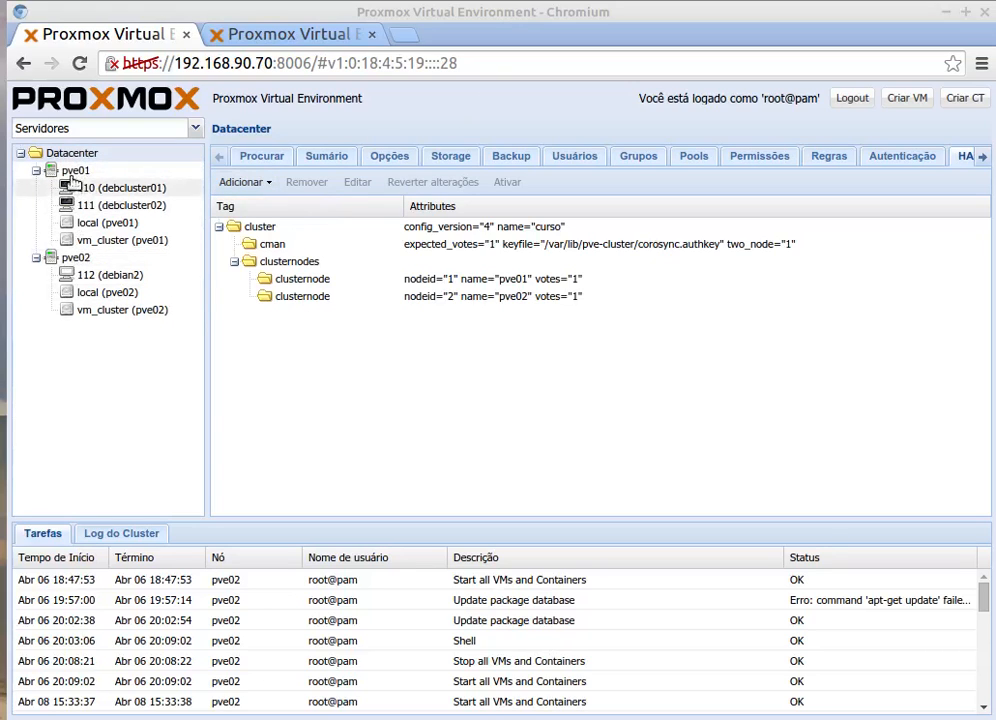
Step: Check VM 112 (debian2) options: start at boot enabled with order=1,up=120
left_click(100, 278)
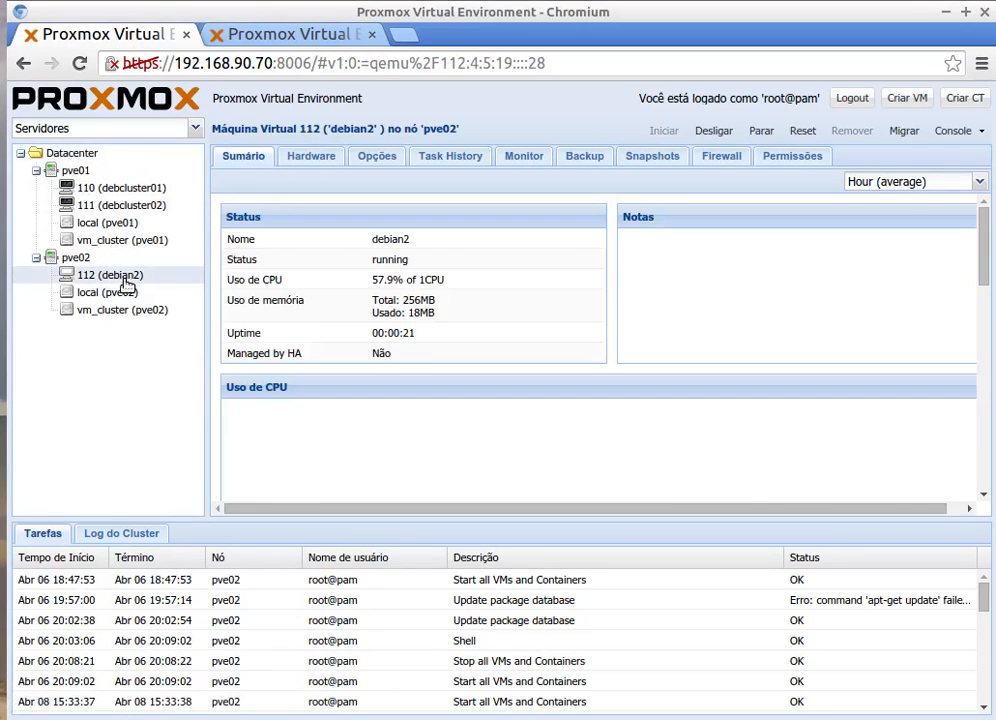
left_click(377, 156)
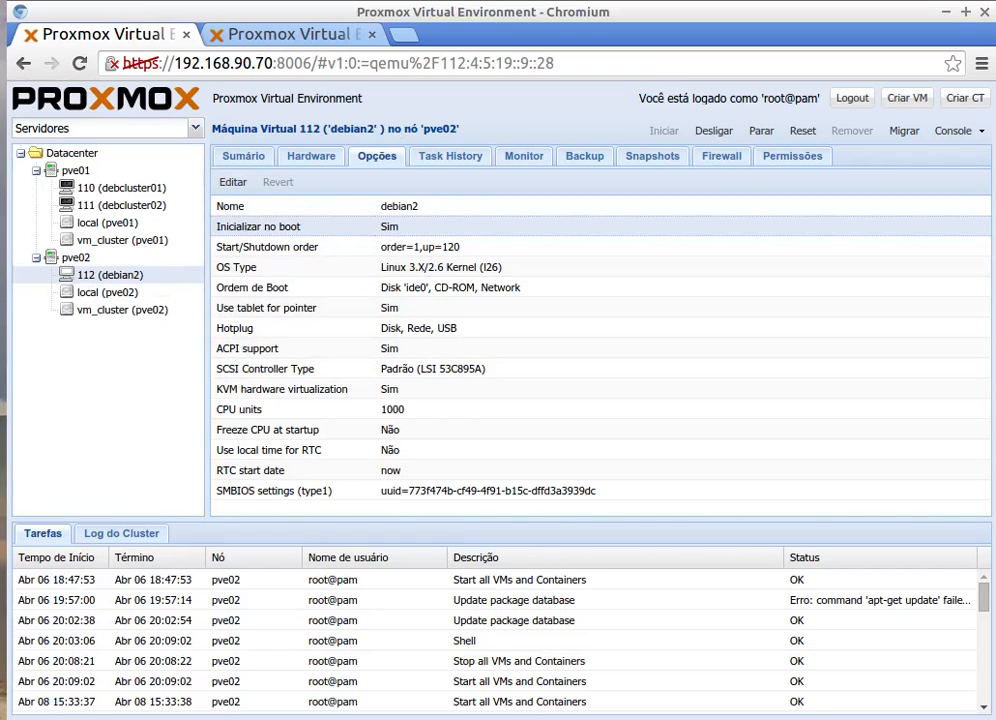
key("alt+Tab")
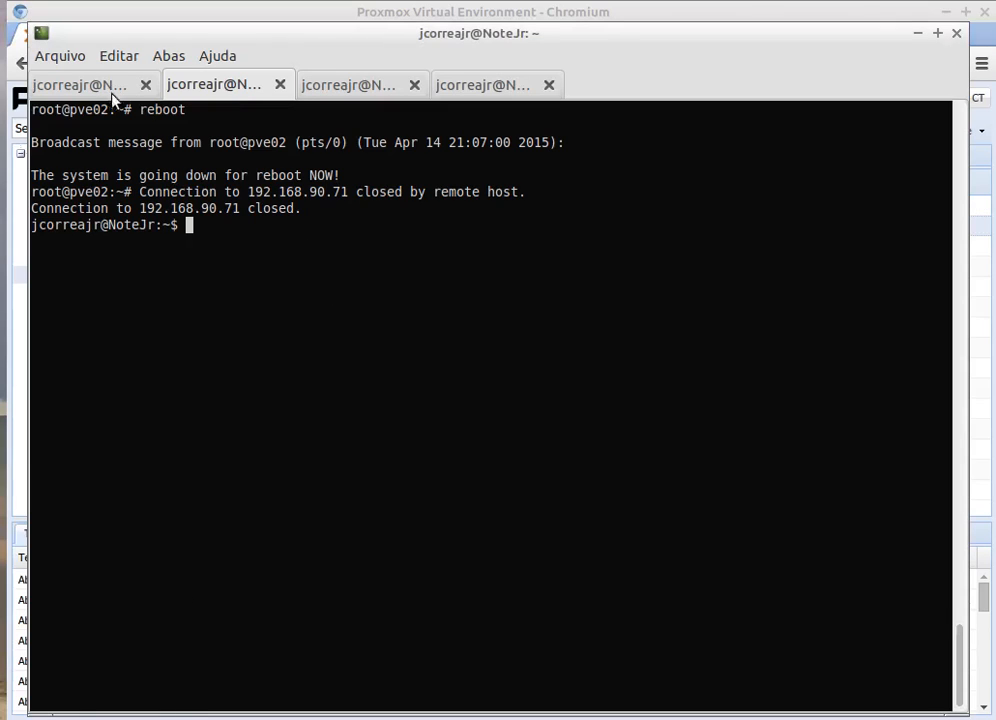
Step: Reconnect to pve01 over SSH as root at 192.168.90.70
left_click(80, 85)
key("Up")
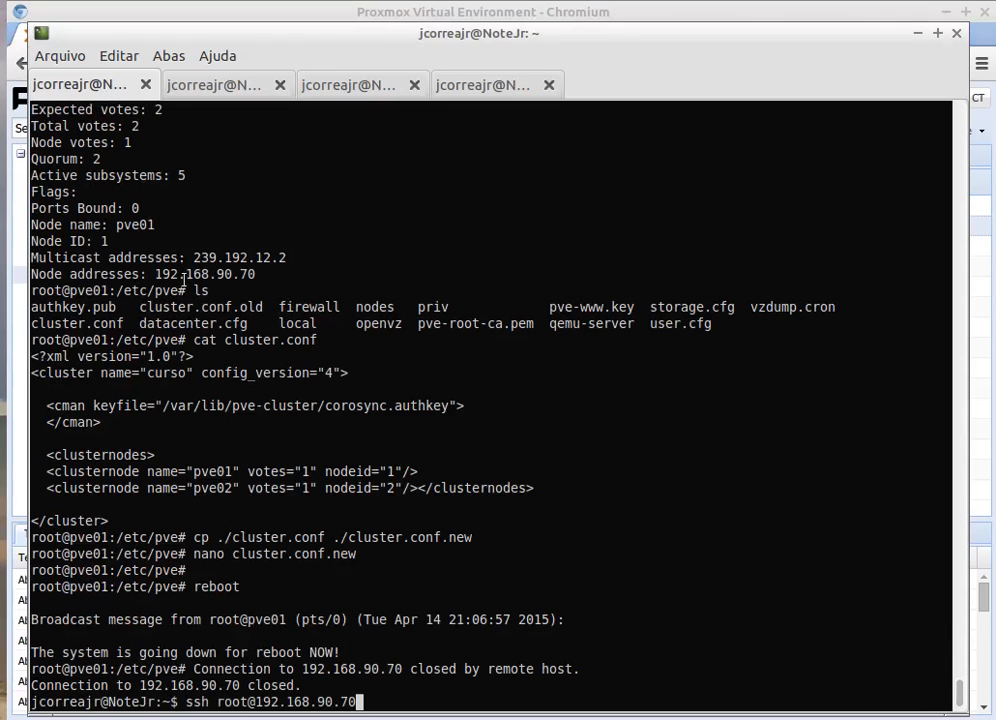
key("Return")
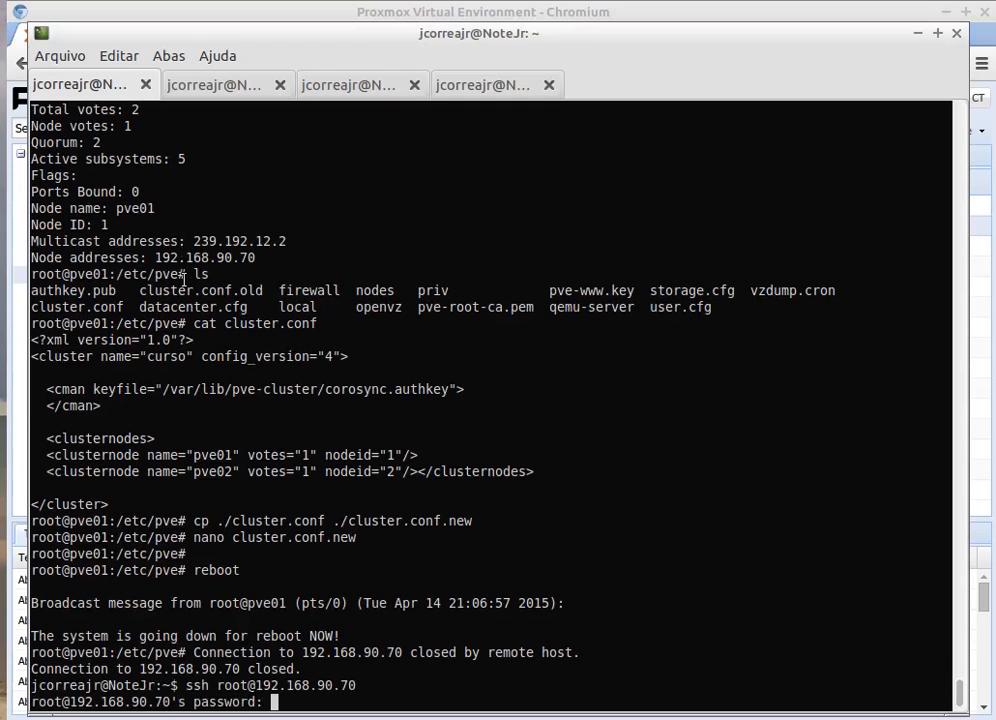
key("Return")
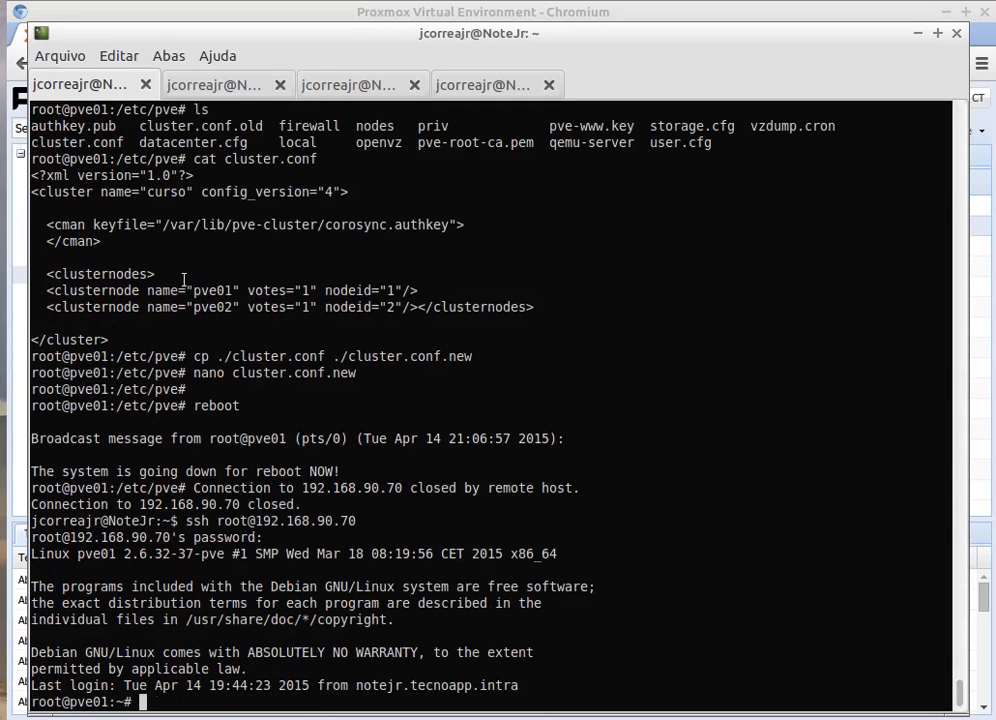
Step: Run pvecm nodes and pvecm status, confirming Expected votes 1 and the 2node flag
key("Up")
key("Up")
key("Up")
key("Up")
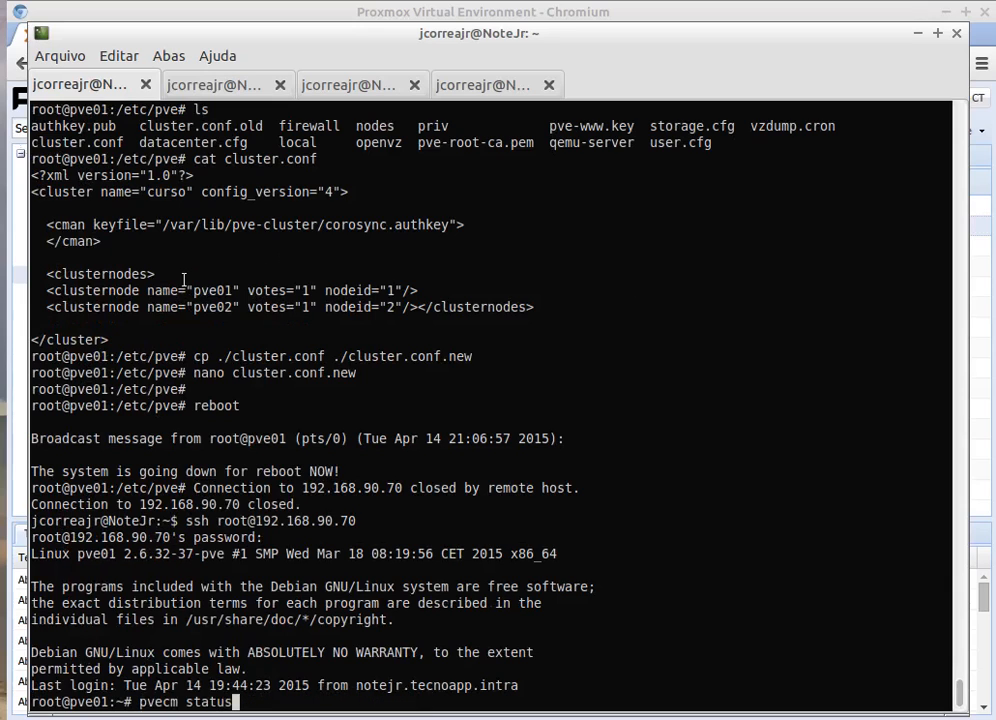
key("Up")
key("Return")
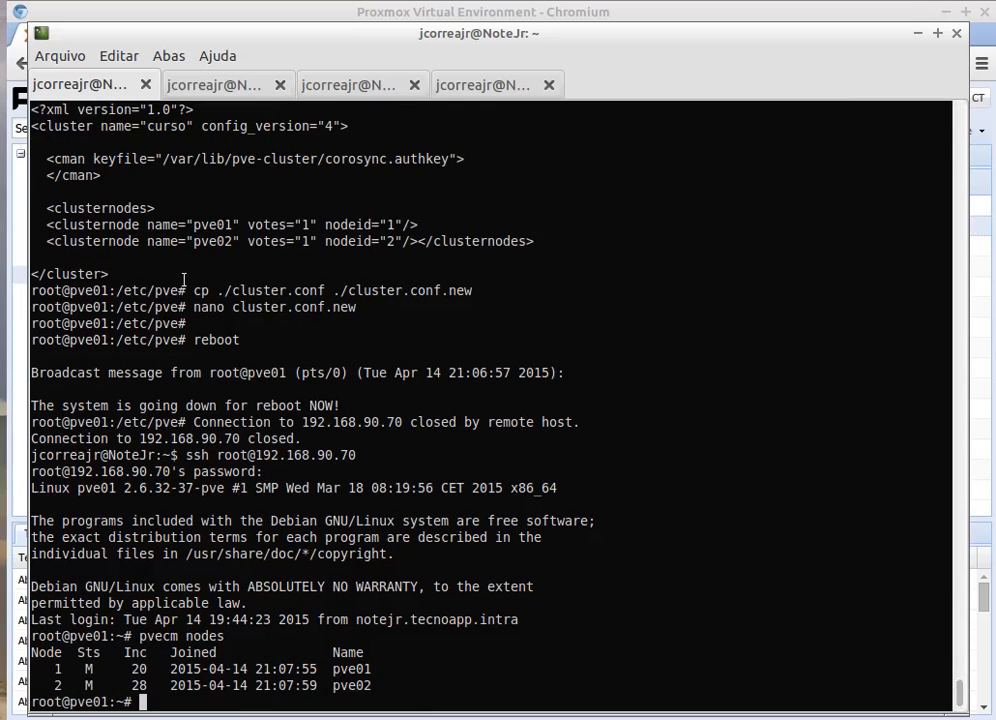
key("Up")
key("Up")
key("Up")
key("Up")
key("Up")
key("Up")
key("Up")
key("Down")
key("Down")
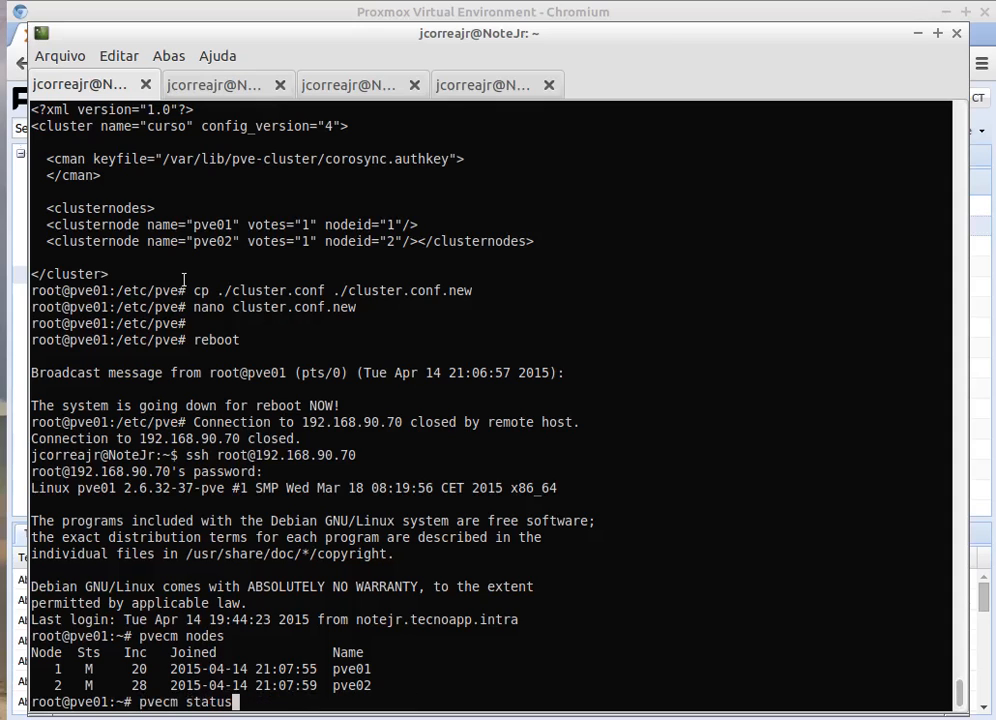
key("Return")
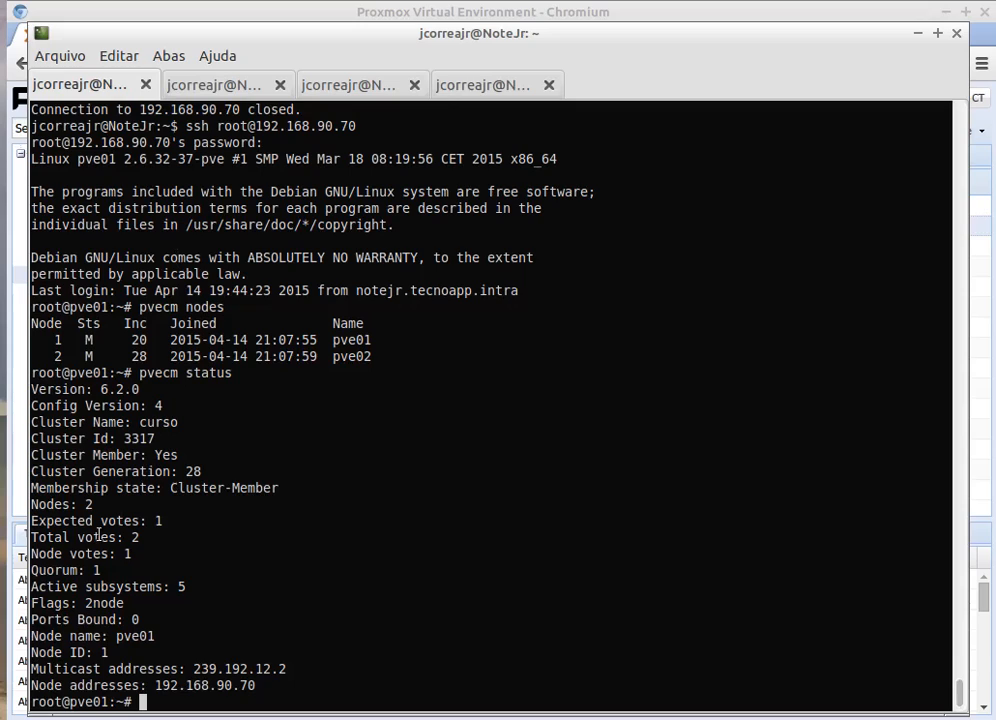
left_click_drag(161, 521, 131, 521)
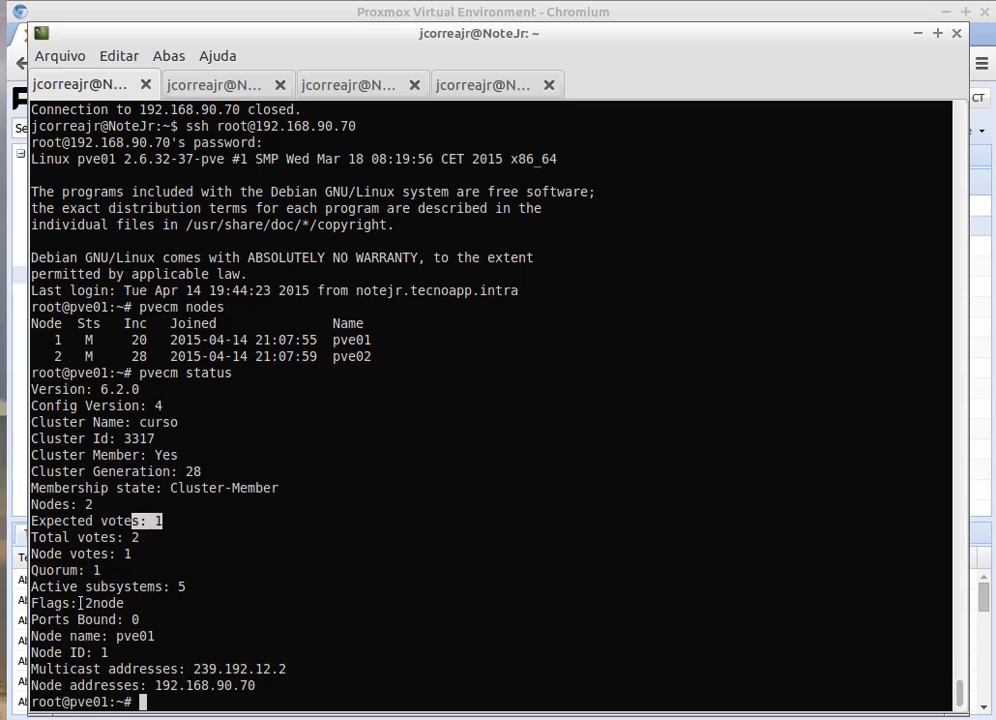
left_click_drag(84, 602, 129, 603)
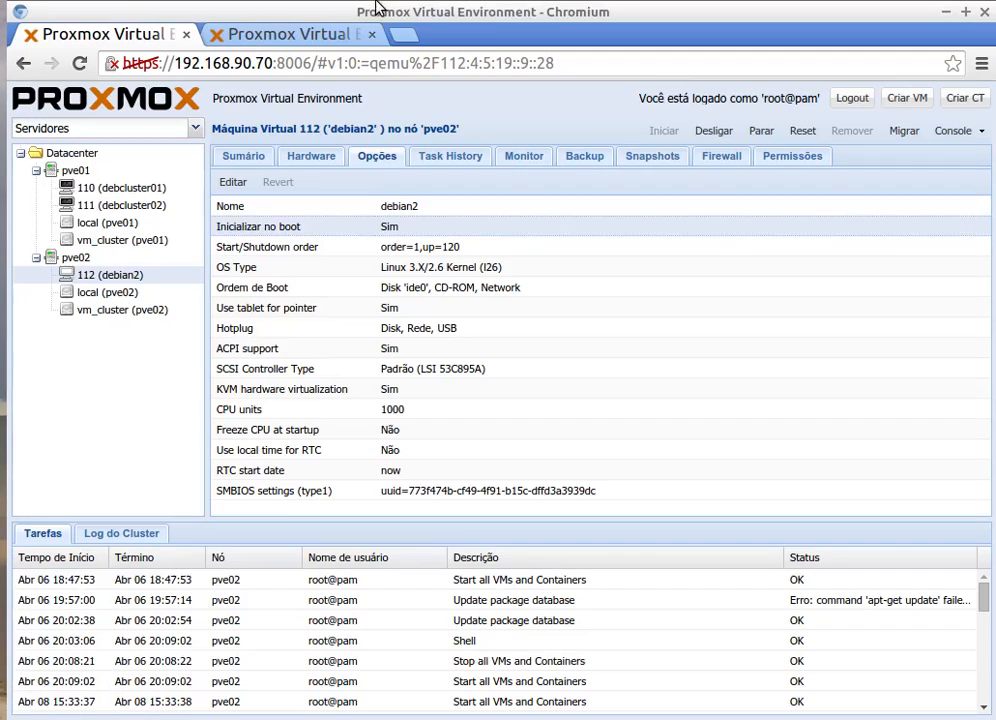
left_click(376, 8)
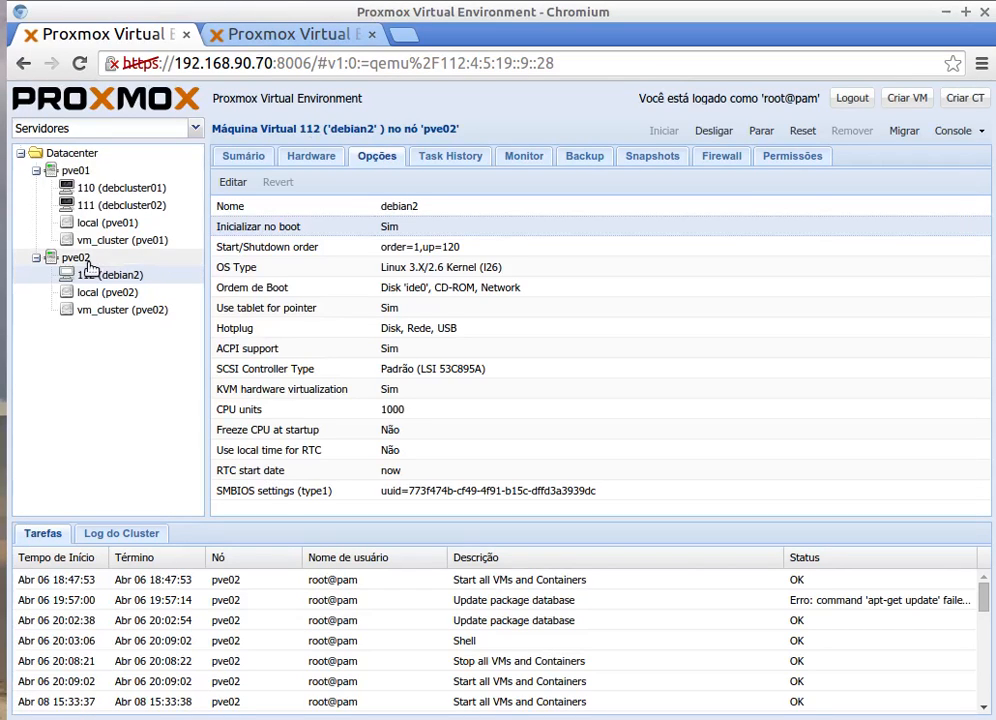
Step: Shut down node pve01 and select node pve02 to keep managing the cluster
left_click(74, 171)
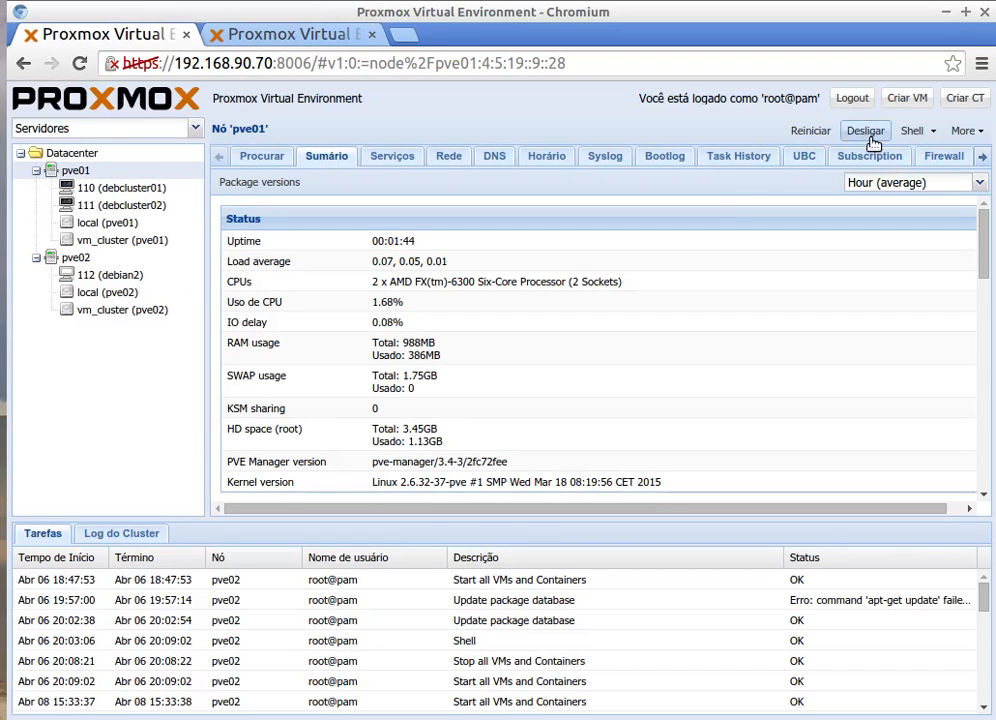
left_click(871, 145)
left_click(462, 436)
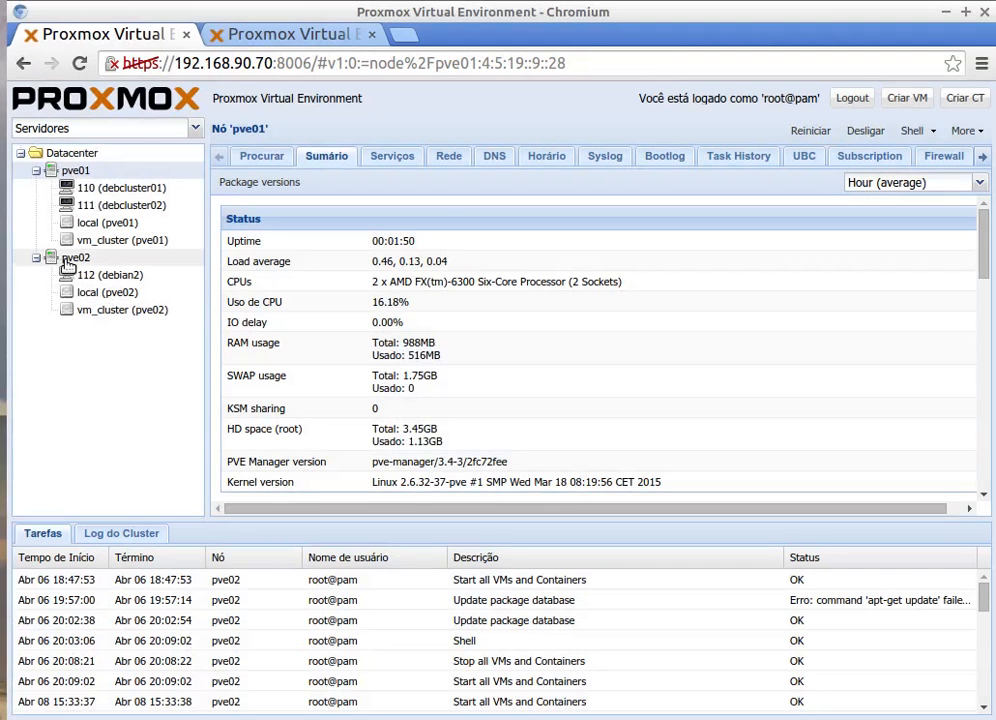
left_click(68, 259)
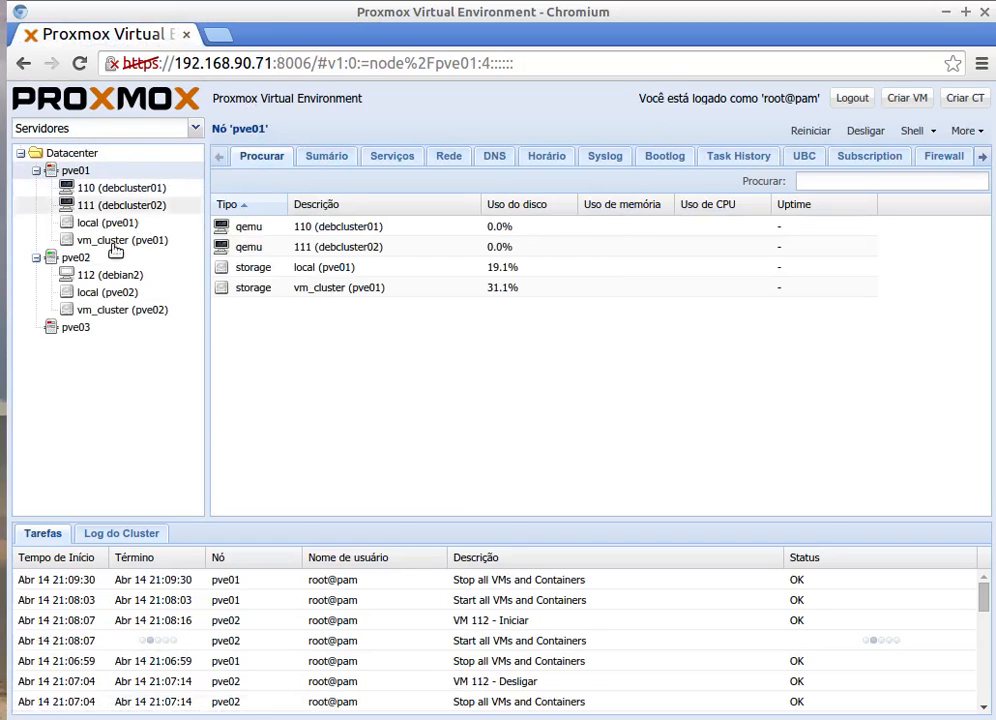
Step: Expand pve01 and pve02, view pve02's summary, then confirm pve02 online and cluster quorate in Datacenter Sumário
left_click(78, 155)
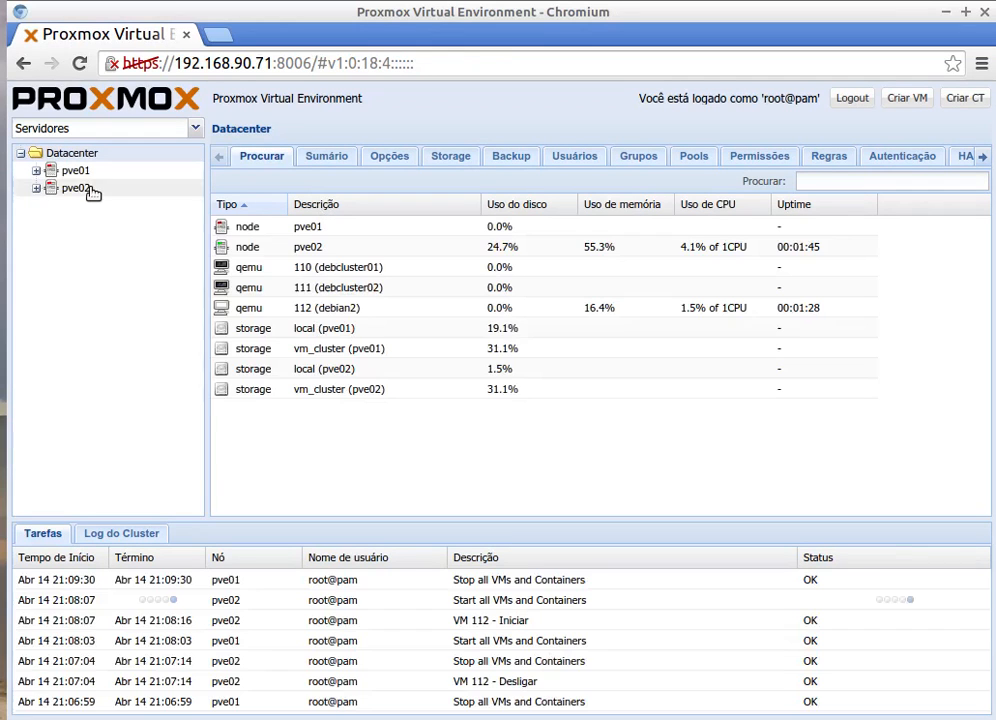
left_click(36, 188)
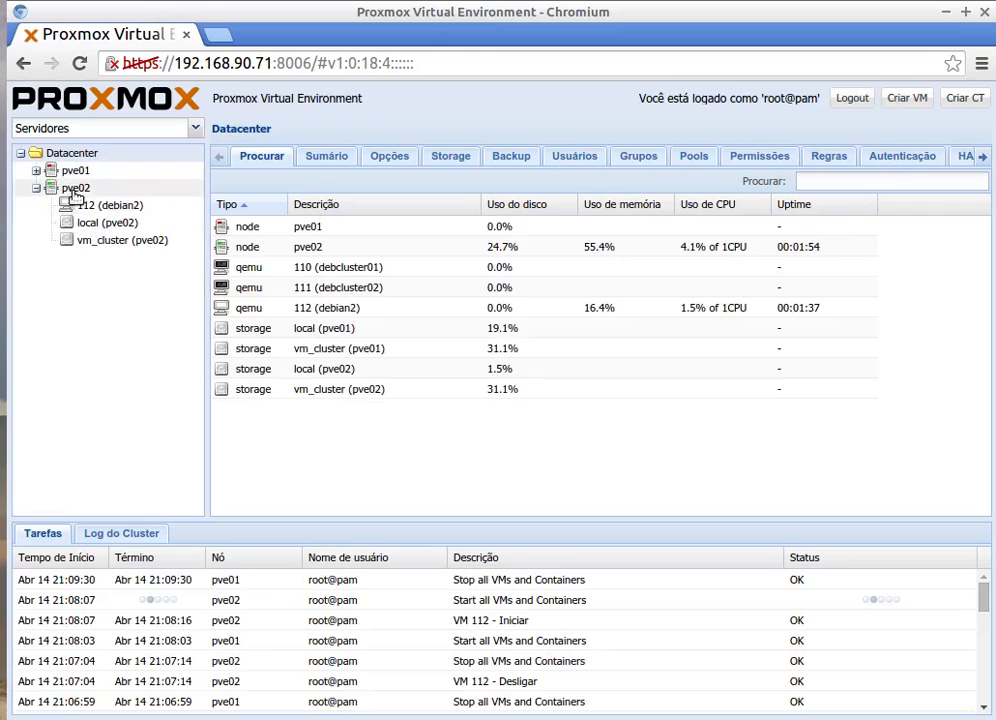
left_click(36, 171)
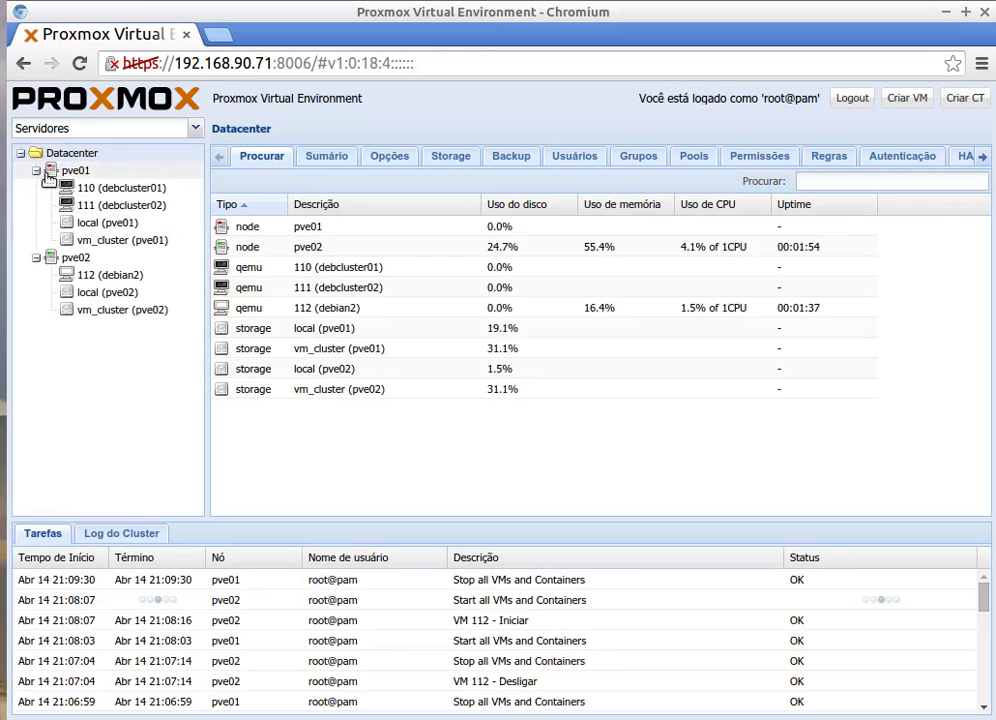
left_click(78, 258)
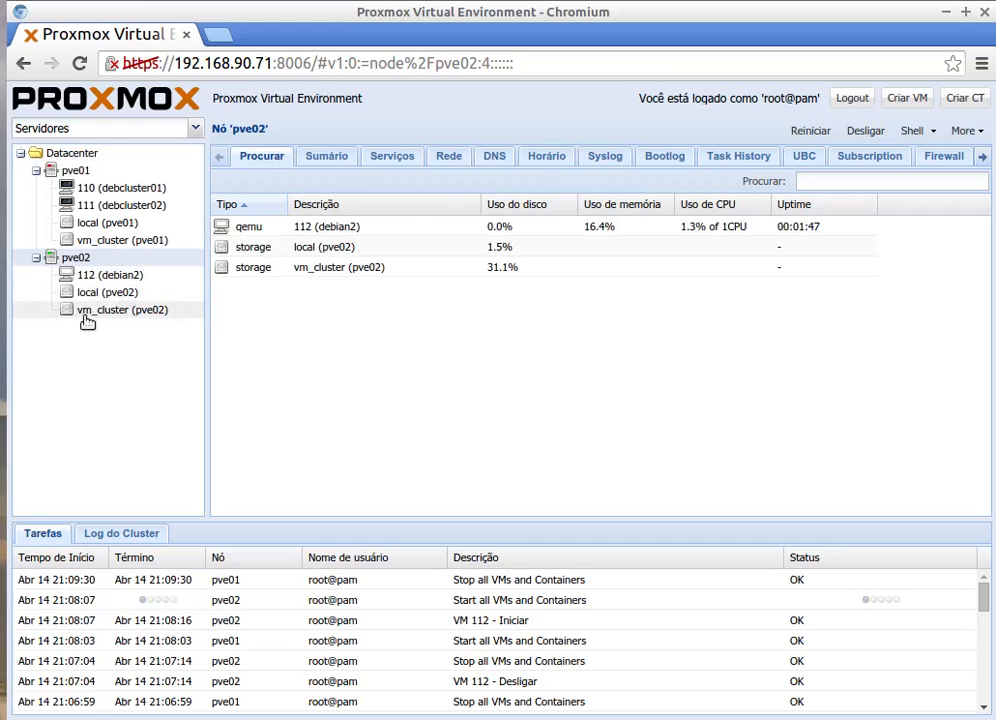
left_click(323, 156)
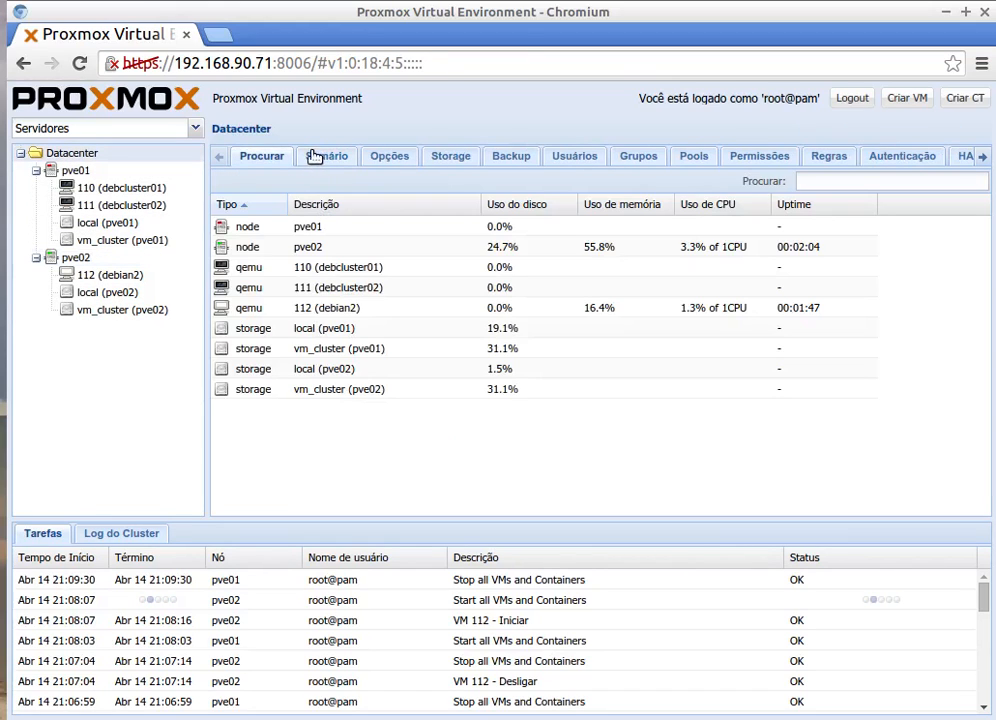
left_click(315, 157)
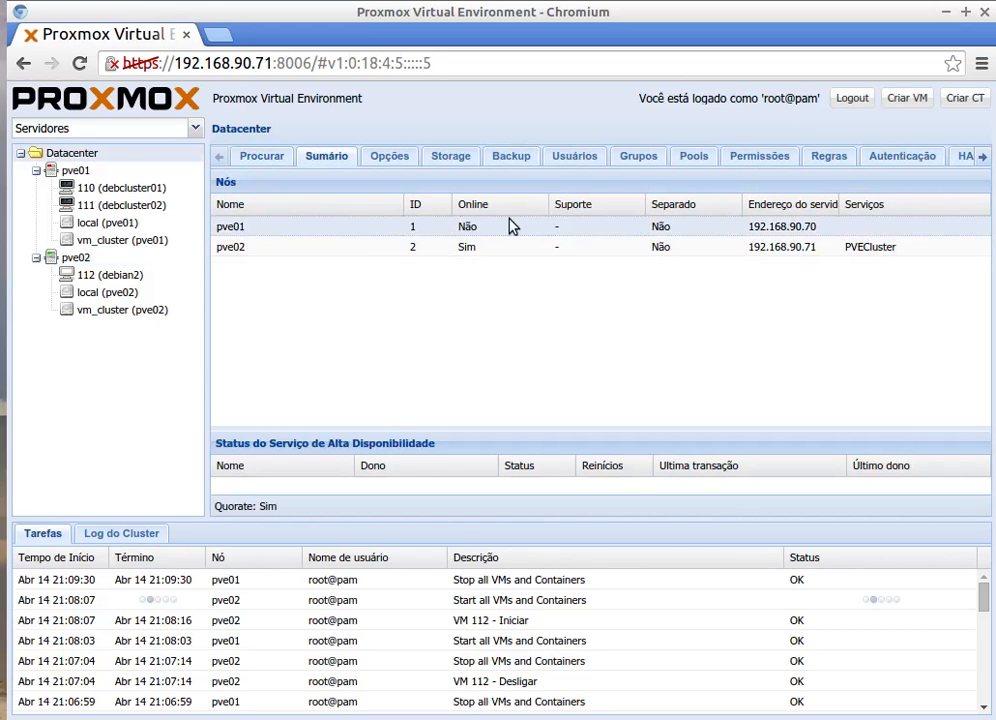
left_click(467, 250)
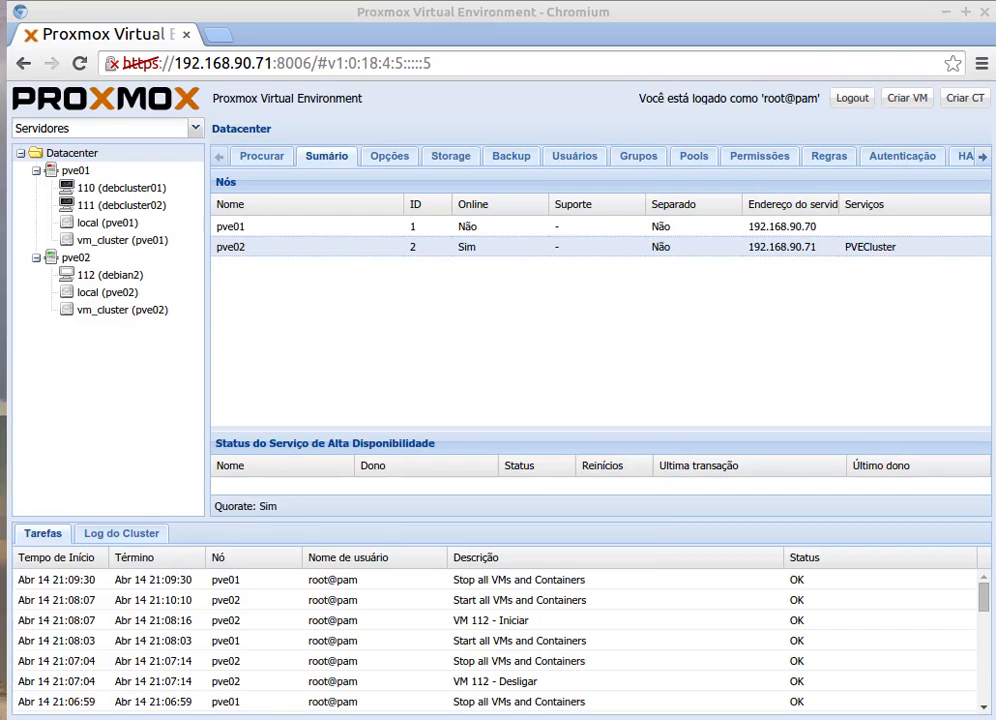
Step: Show the 'Aula de hoje' notes and highlight VM migration, cluster member removal and two-node changes
key("alt+Tab")
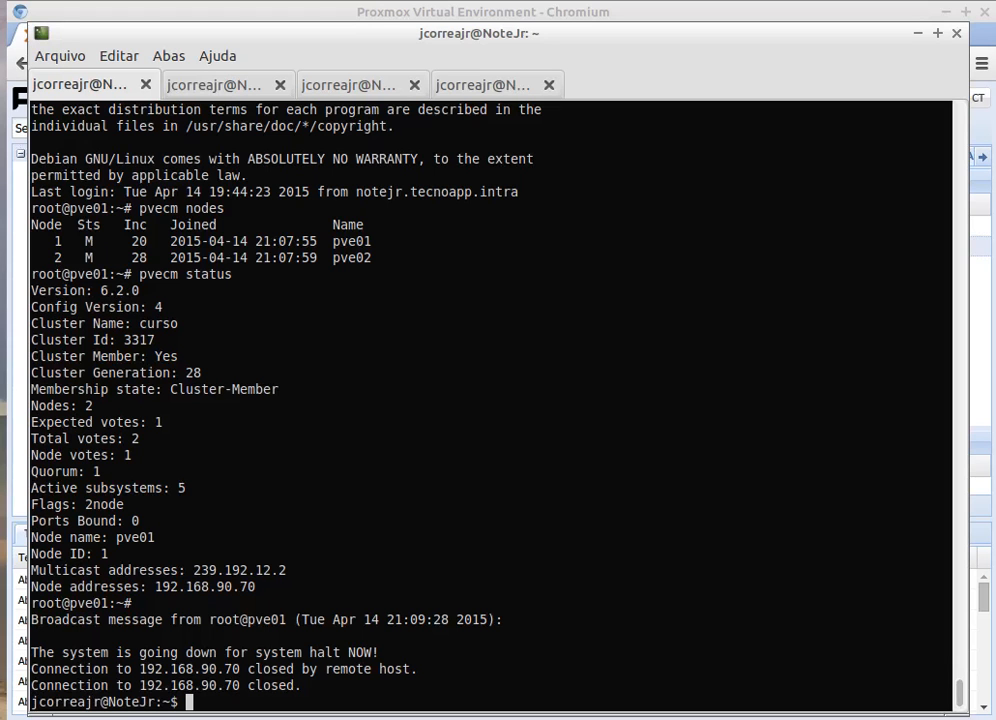
left_click(503, 88)
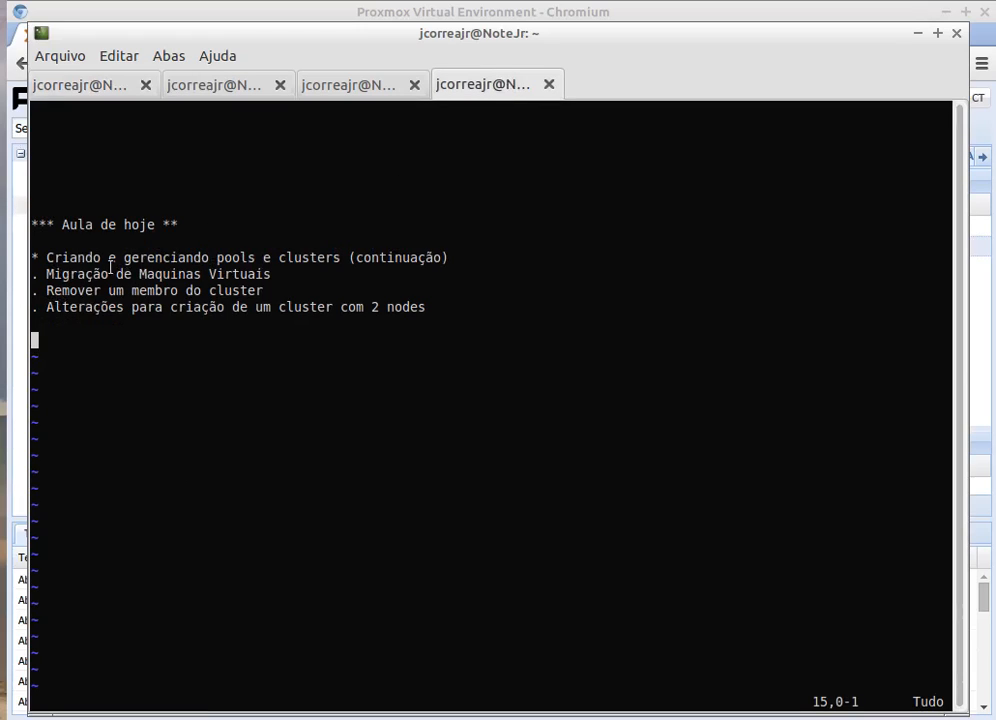
left_click_drag(48, 274, 282, 276)
left_click(283, 277)
left_click_drag(69, 291, 222, 298)
left_click(263, 291)
left_click_drag(95, 290, 36, 291)
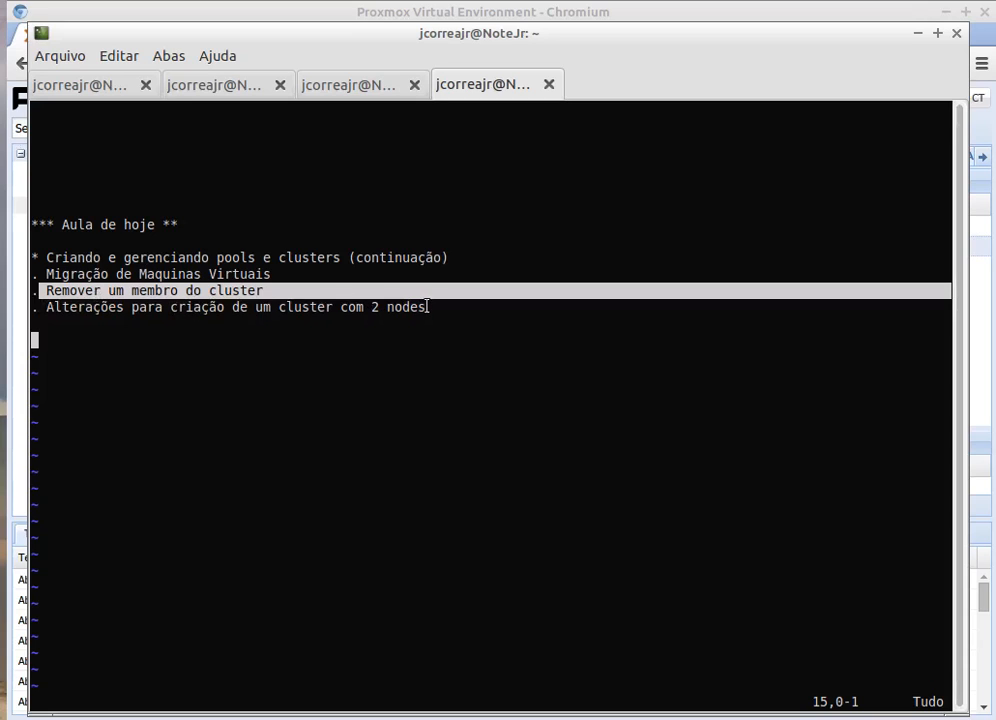
left_click_drag(428, 306, 33, 304)
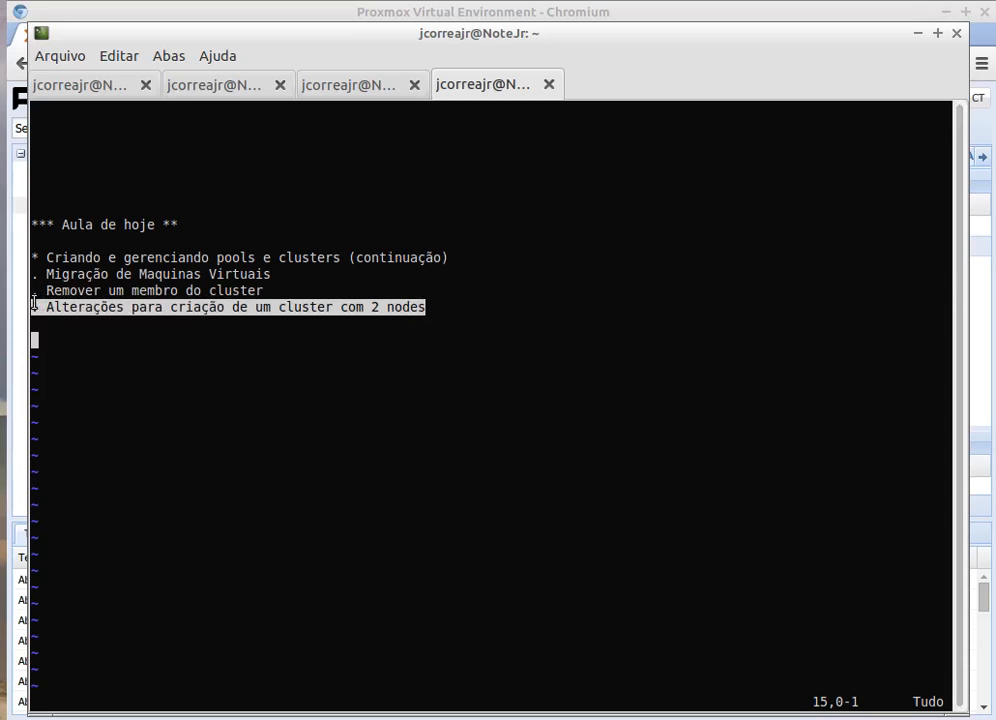